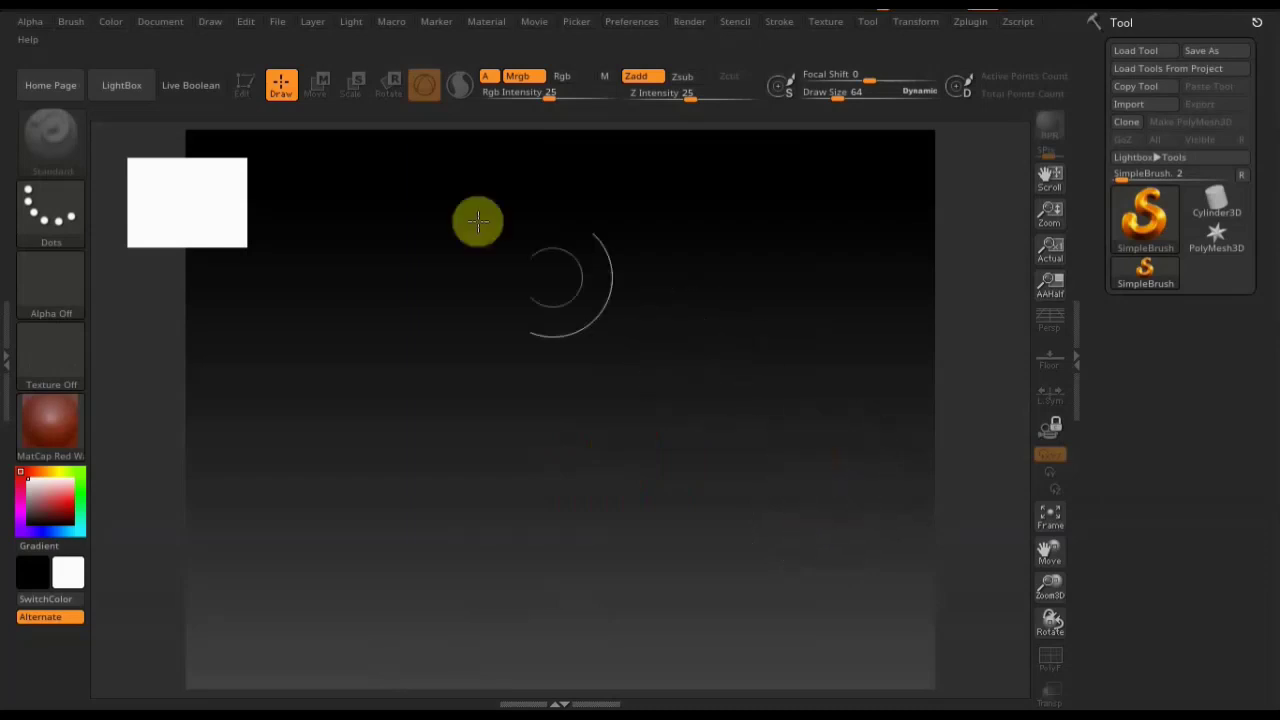
# Switch off the Thumbnail preview window in Preferences and bring up the tool picker.
pyautogui.click(640, 22)
pyautogui.scroll(-1, 774, 443)
pyautogui.scroll(-4, 783, 349)
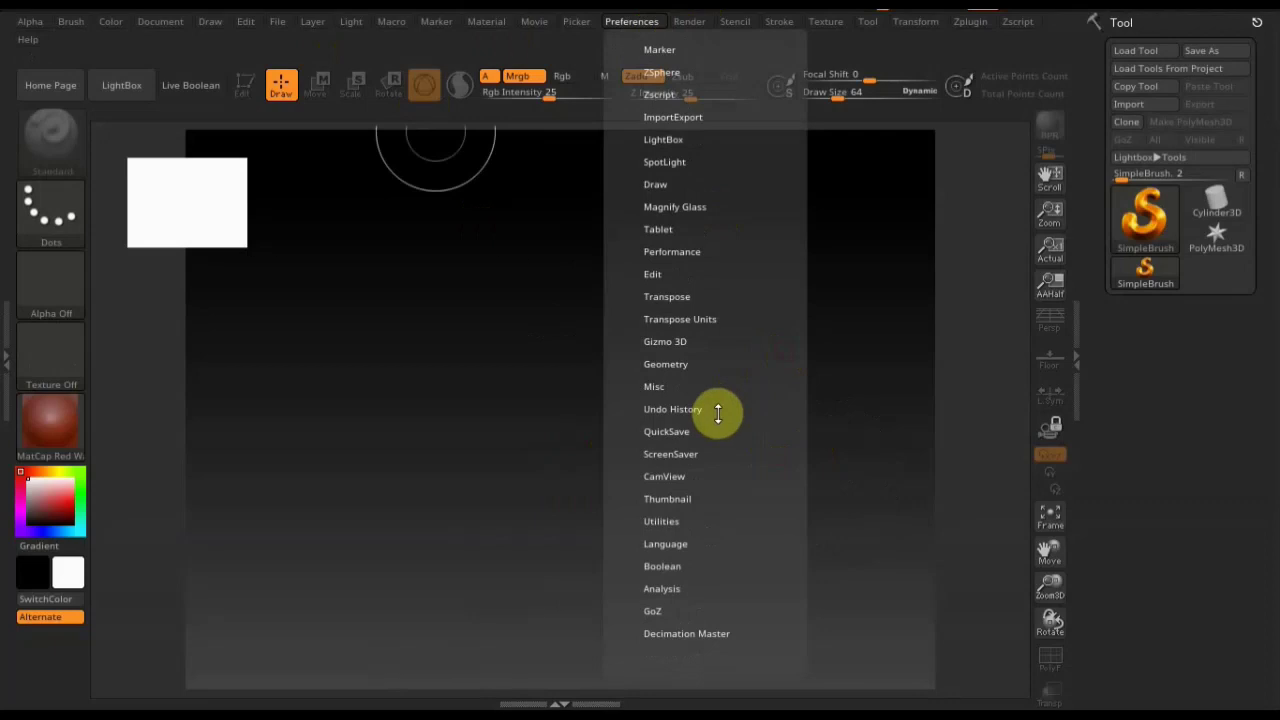
pyautogui.scroll(-2, 718, 414)
pyautogui.click(667, 426)
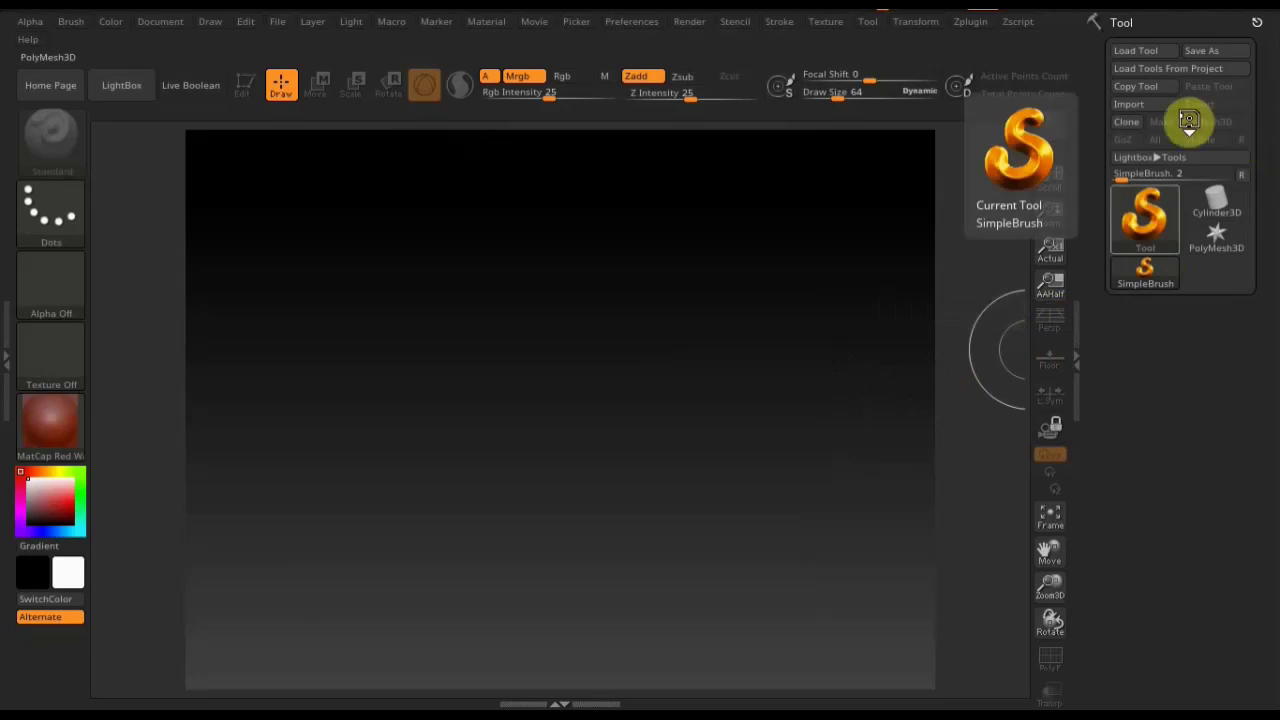
pyautogui.click(1139, 215)
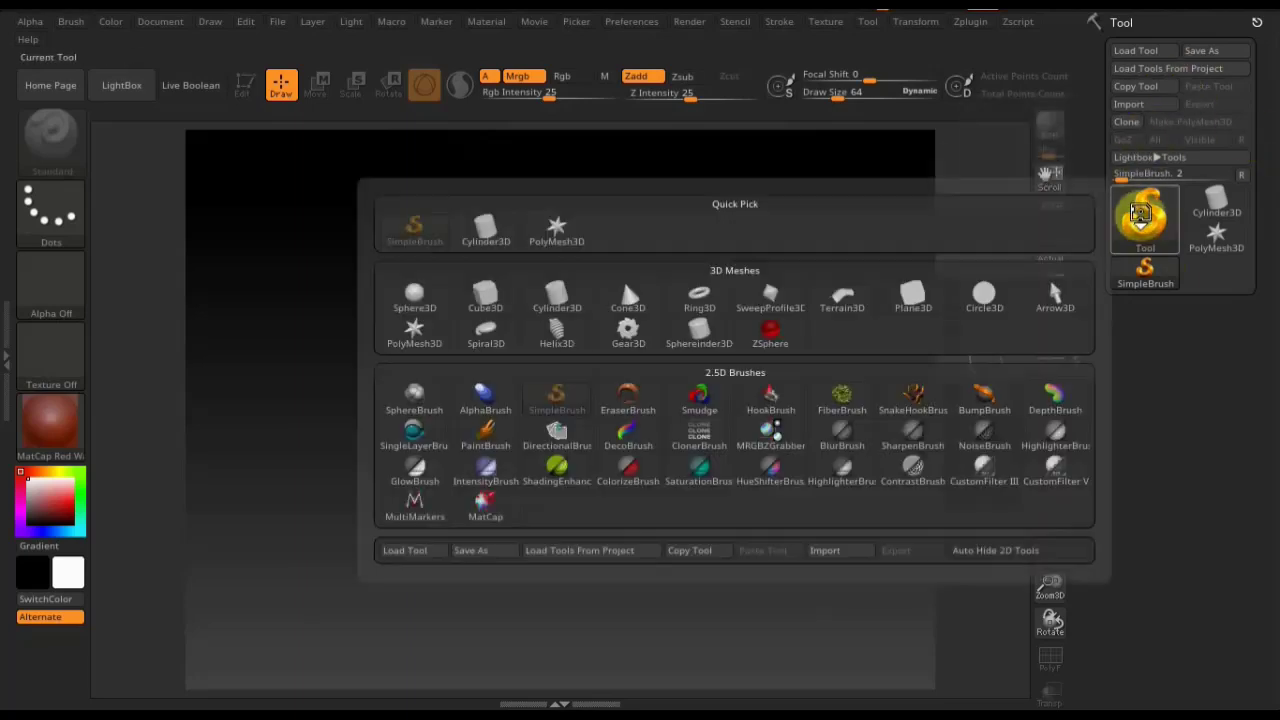
pyautogui.moveTo(557, 298)
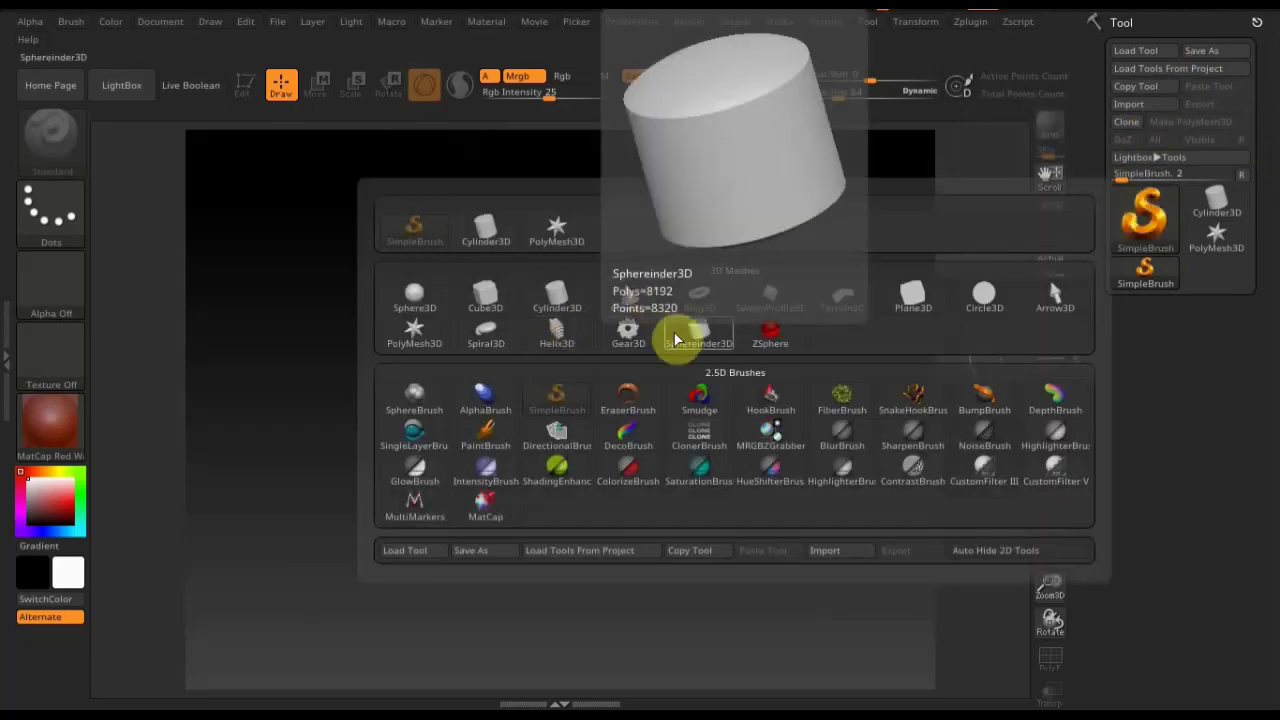
# Pick Cylinder3D from the tool picker and drag it onto the canvas.
pyautogui.click(558, 300)
pyautogui.moveTo(574, 343); pyautogui.dragTo(577, 528)
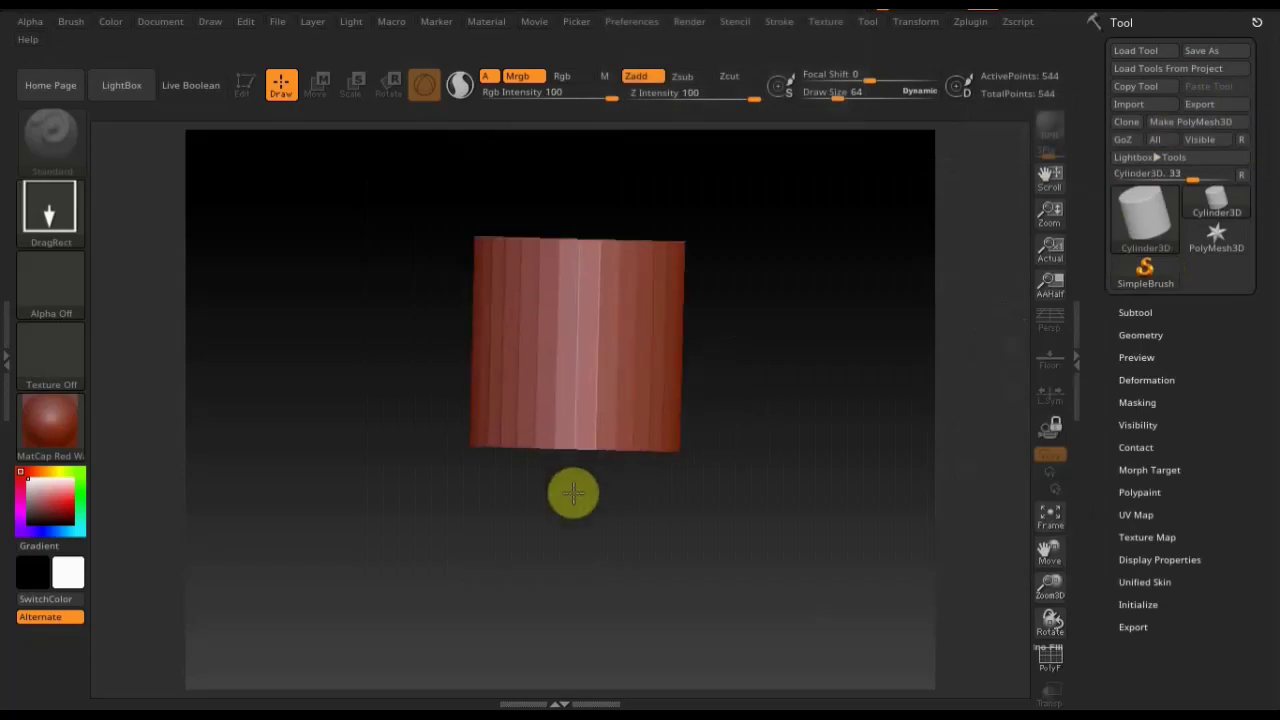
# Make the cylinder editable and initialize it with HDivide 7, Z Size 86, VDivide 40.
pyautogui.click(245, 86)
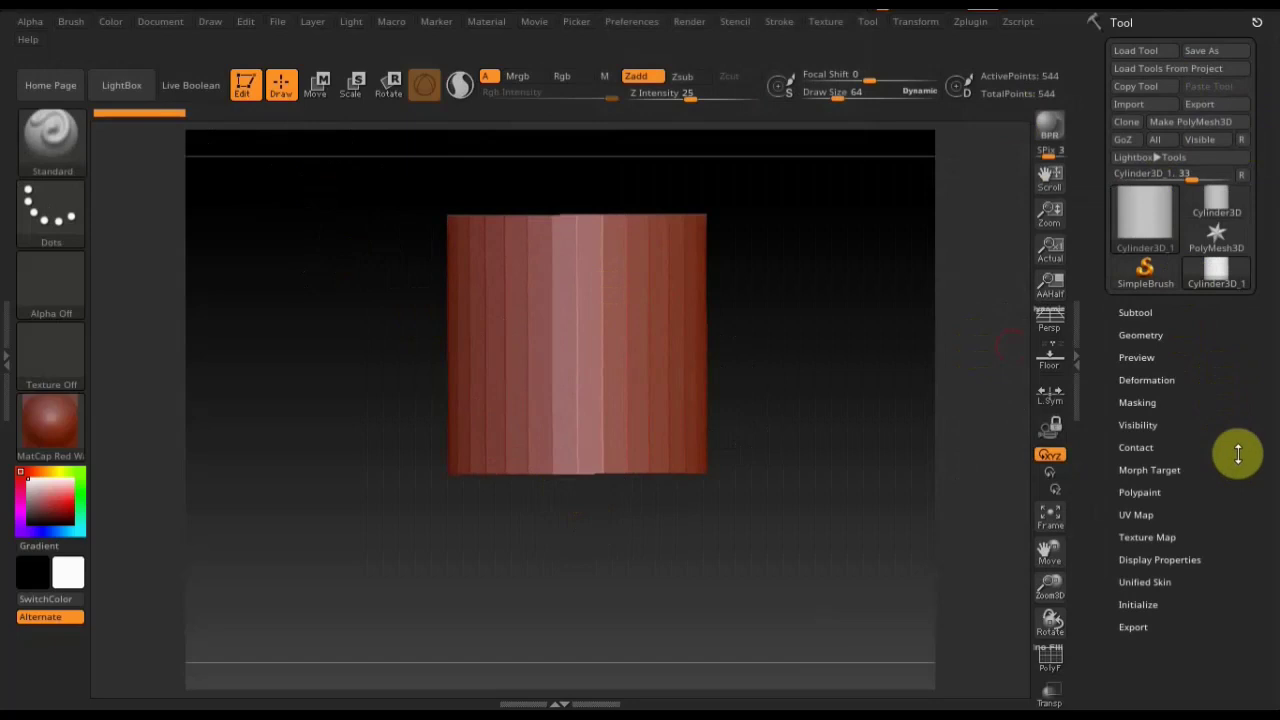
pyautogui.moveTo(1234, 451); pyautogui.dragTo(1243, 320)
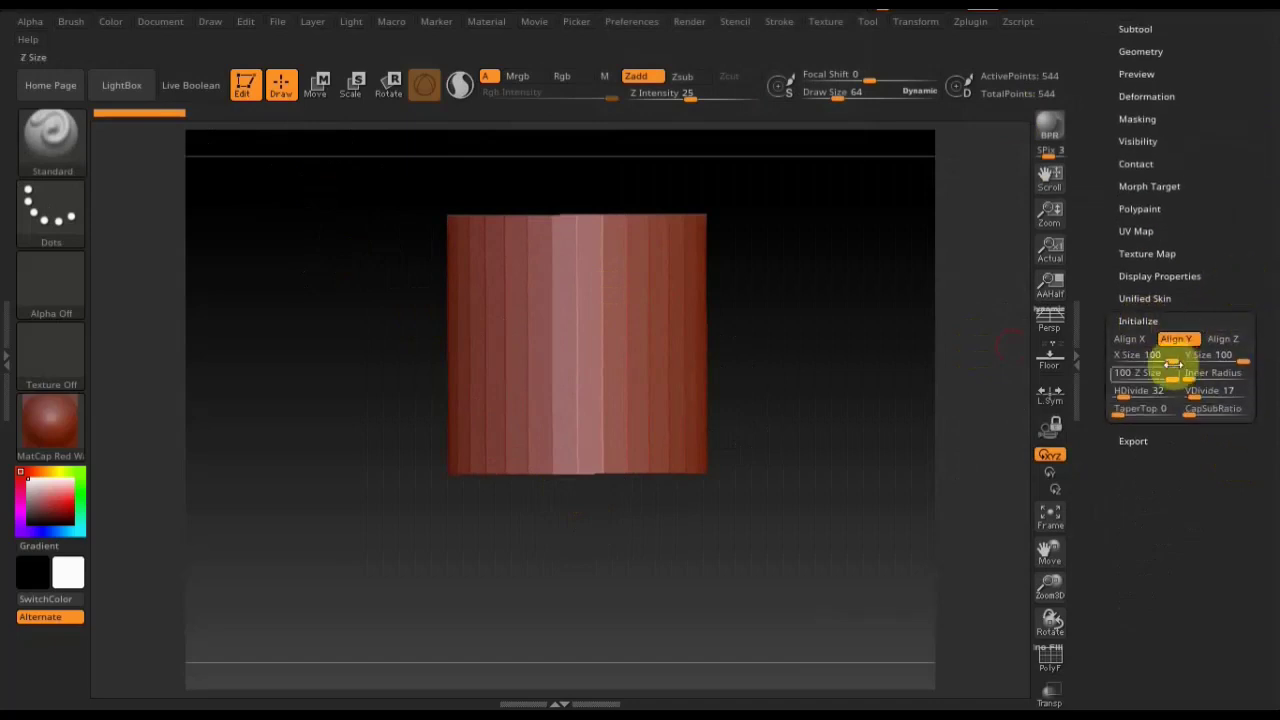
pyautogui.moveTo(811, 371); pyautogui.dragTo(808, 449)
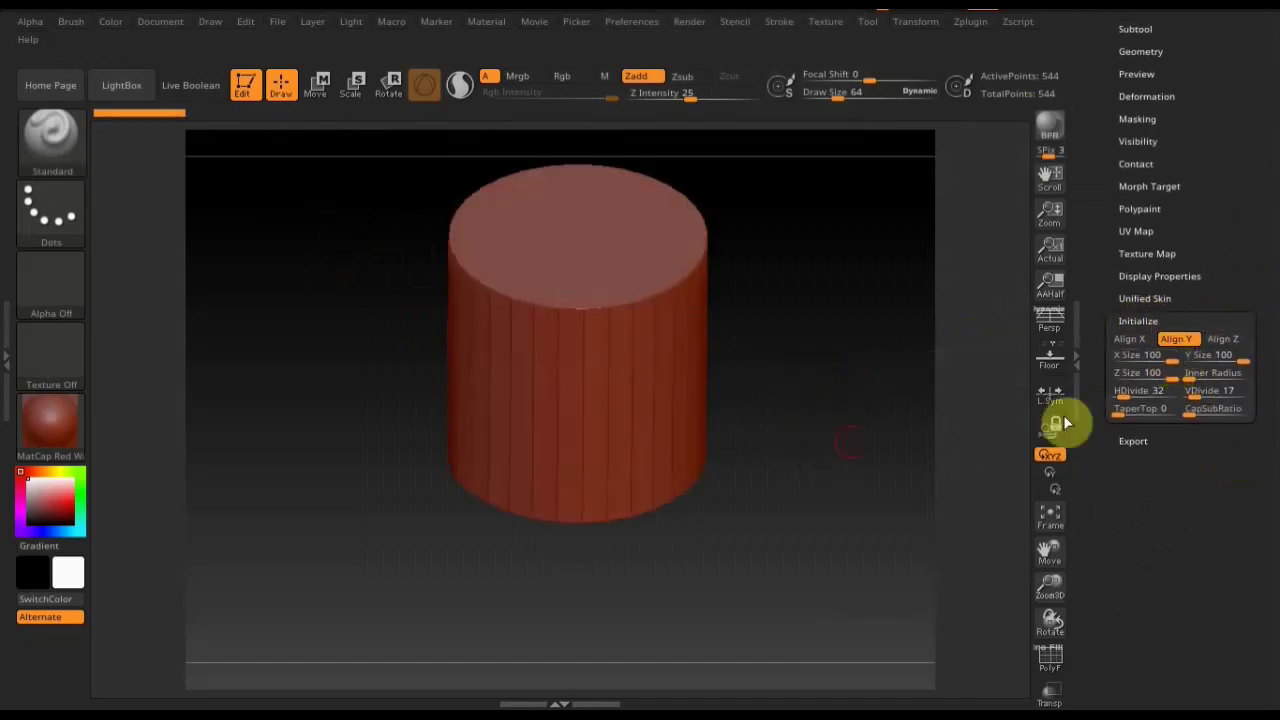
pyautogui.moveTo(1120, 398); pyautogui.dragTo(1118, 408)
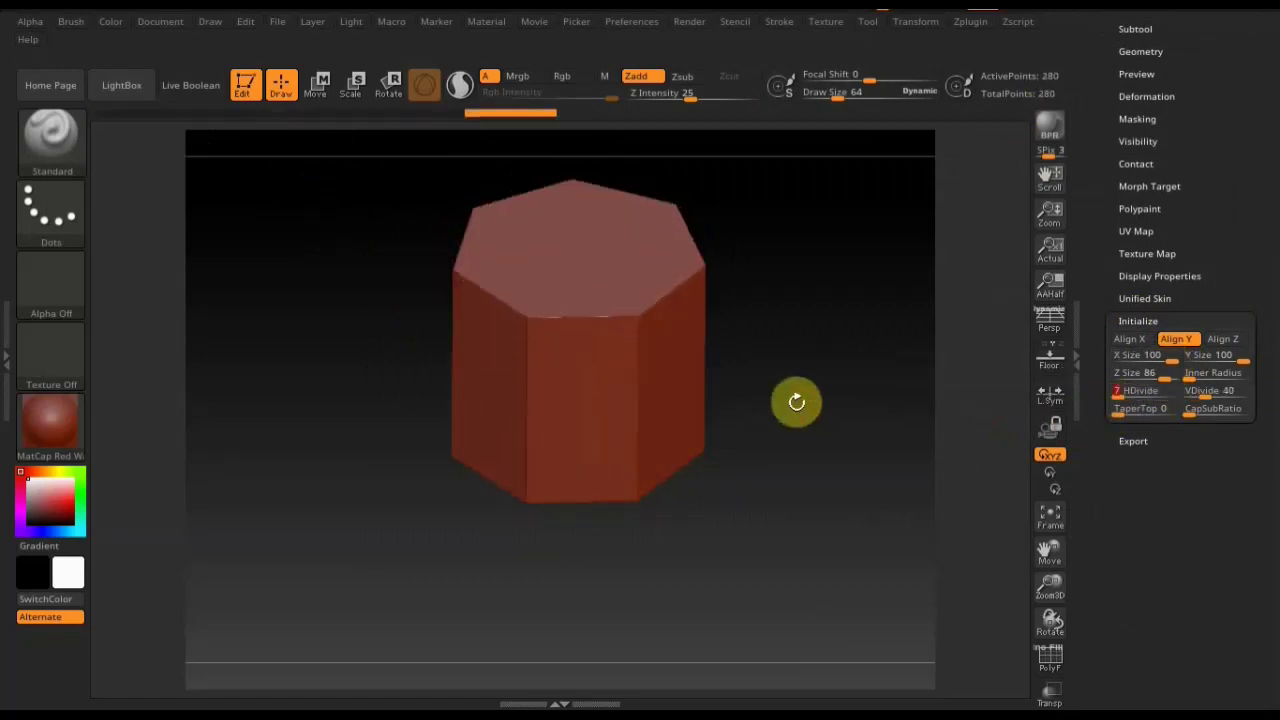
pyautogui.moveTo(798, 406)
pyautogui.mouseDown()
pyautogui.moveTo(811, 354)
pyautogui.moveTo(797, 339)
pyautogui.mouseUp()
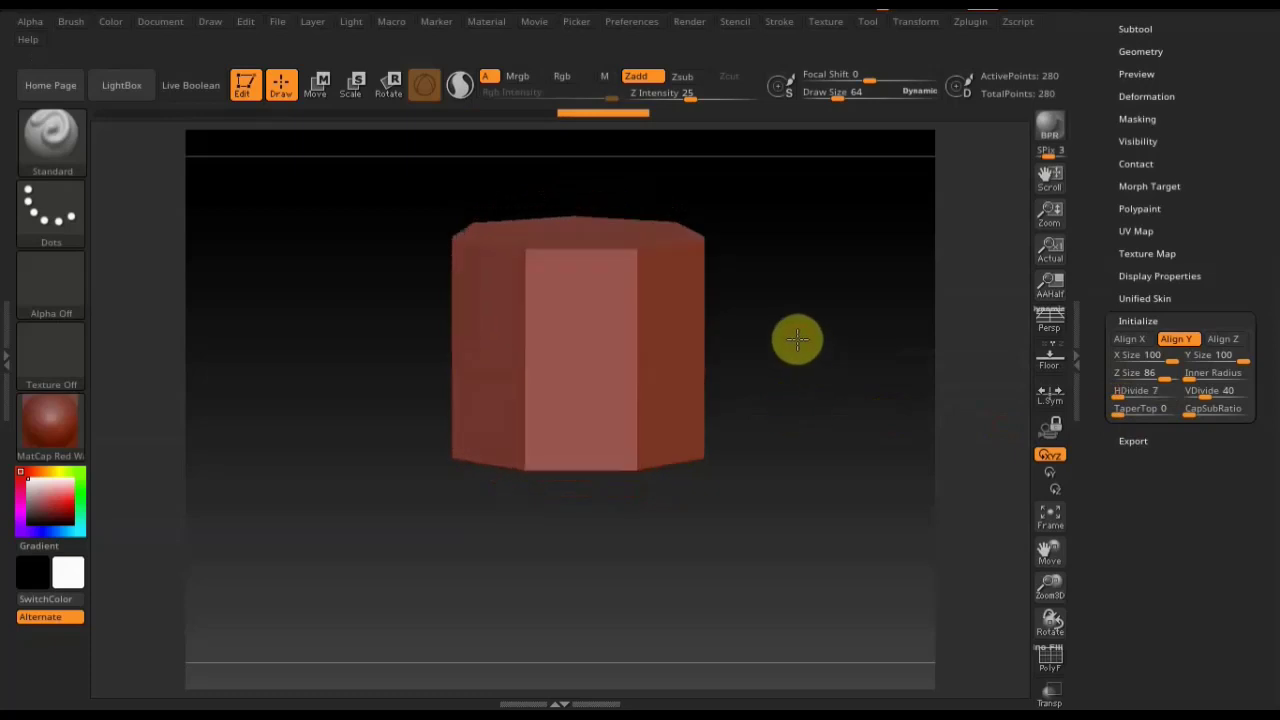
pyautogui.moveTo(1277, 195)
pyautogui.mouseDown()
pyautogui.moveTo(1265, 257)
pyautogui.moveTo(1248, 263)
pyautogui.mouseUp()
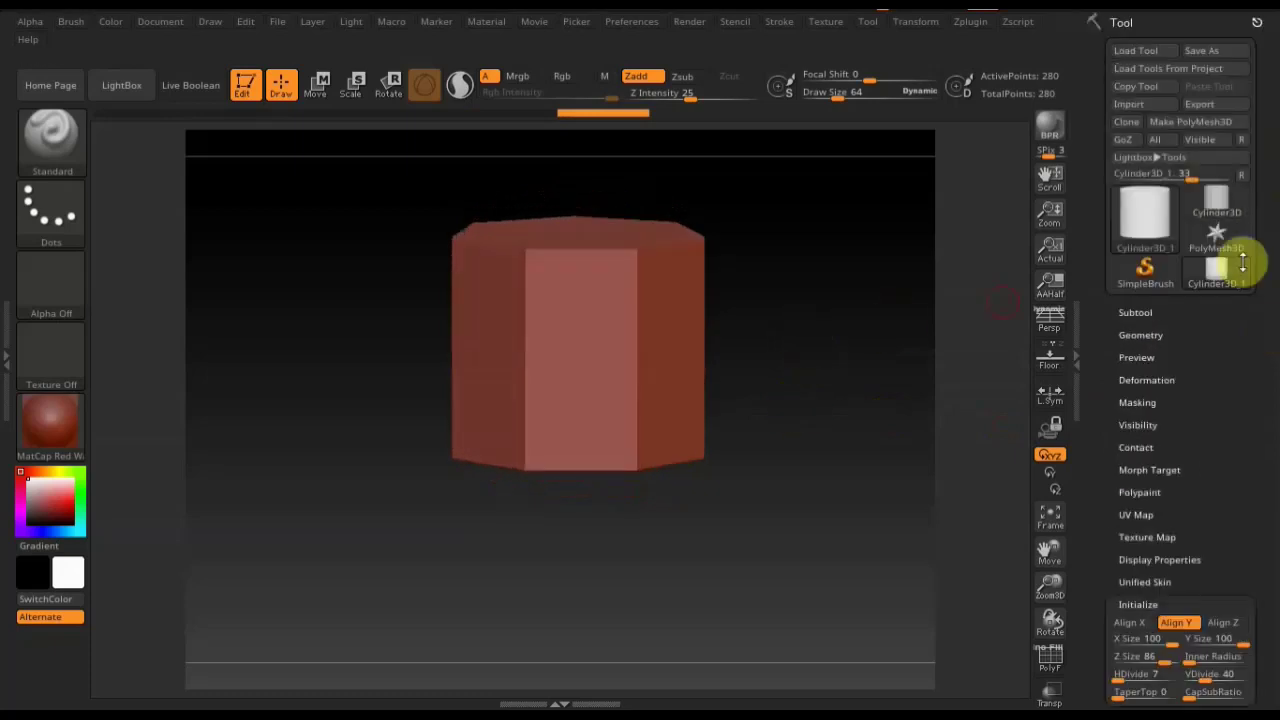
# Convert the prism to PolyMesh3D and scale it taller along Y into a slender column.
pyautogui.click(1188, 122)
pyautogui.moveTo(769, 414)
pyautogui.keyDown('shift'); pyautogui.mouseDown()
pyautogui.moveTo(763, 347)
pyautogui.moveTo(743, 466)
pyautogui.moveTo(747, 401)
pyautogui.moveTo(674, 343)
pyautogui.mouseUp(); pyautogui.keyUp('shift')
pyautogui.click(318, 85)
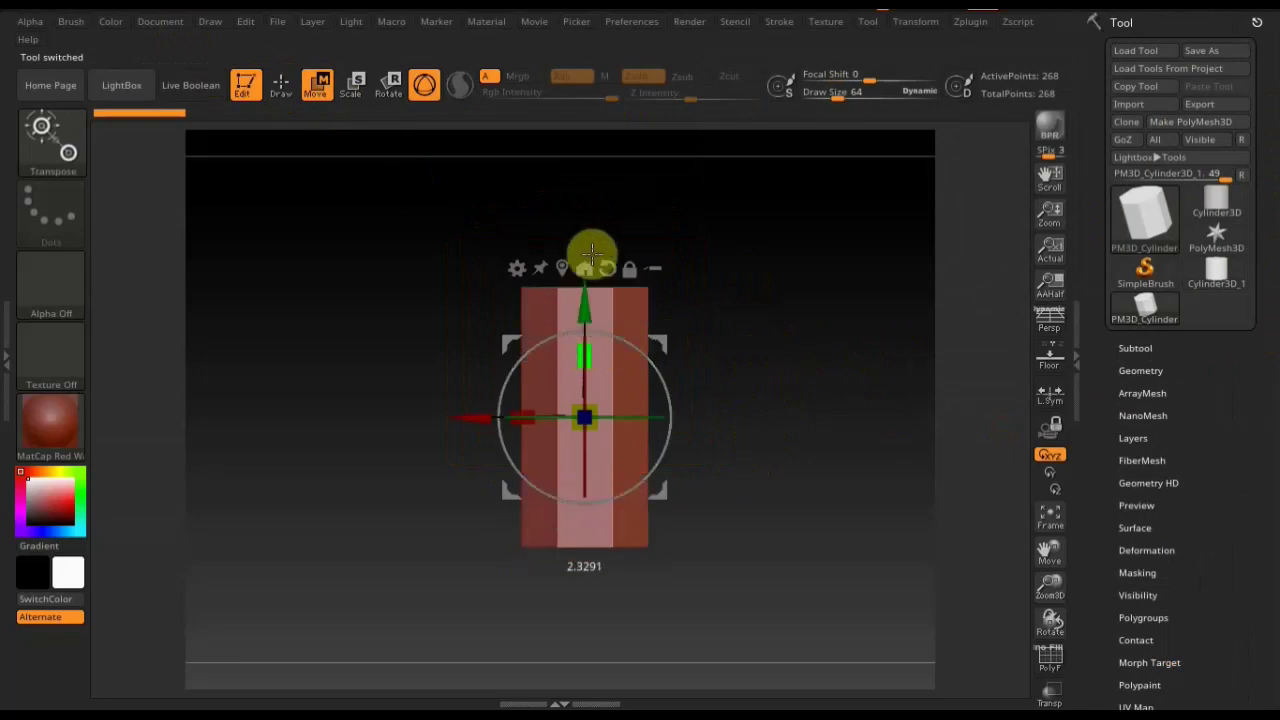
pyautogui.moveTo(587, 335); pyautogui.dragTo(590, 193)
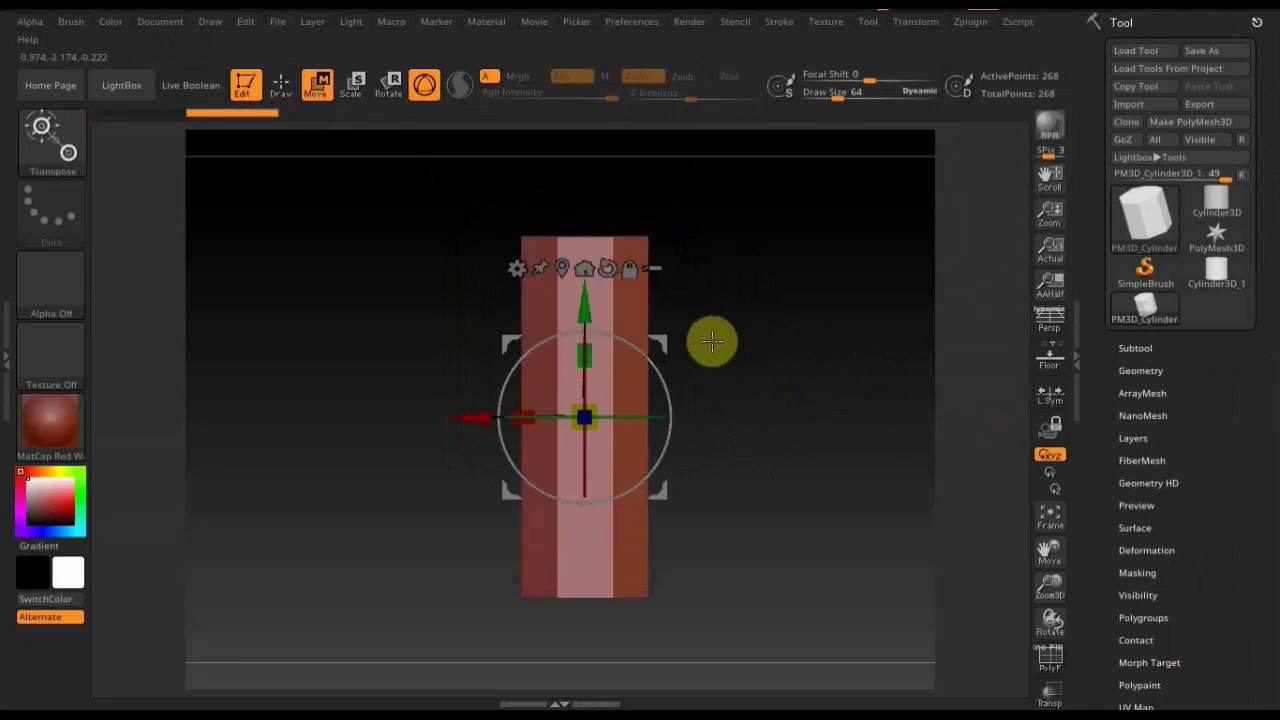
pyautogui.keyDown('alt'); pyautogui.moveTo(743, 411); pyautogui.dragTo(723, 317); pyautogui.keyUp('alt')
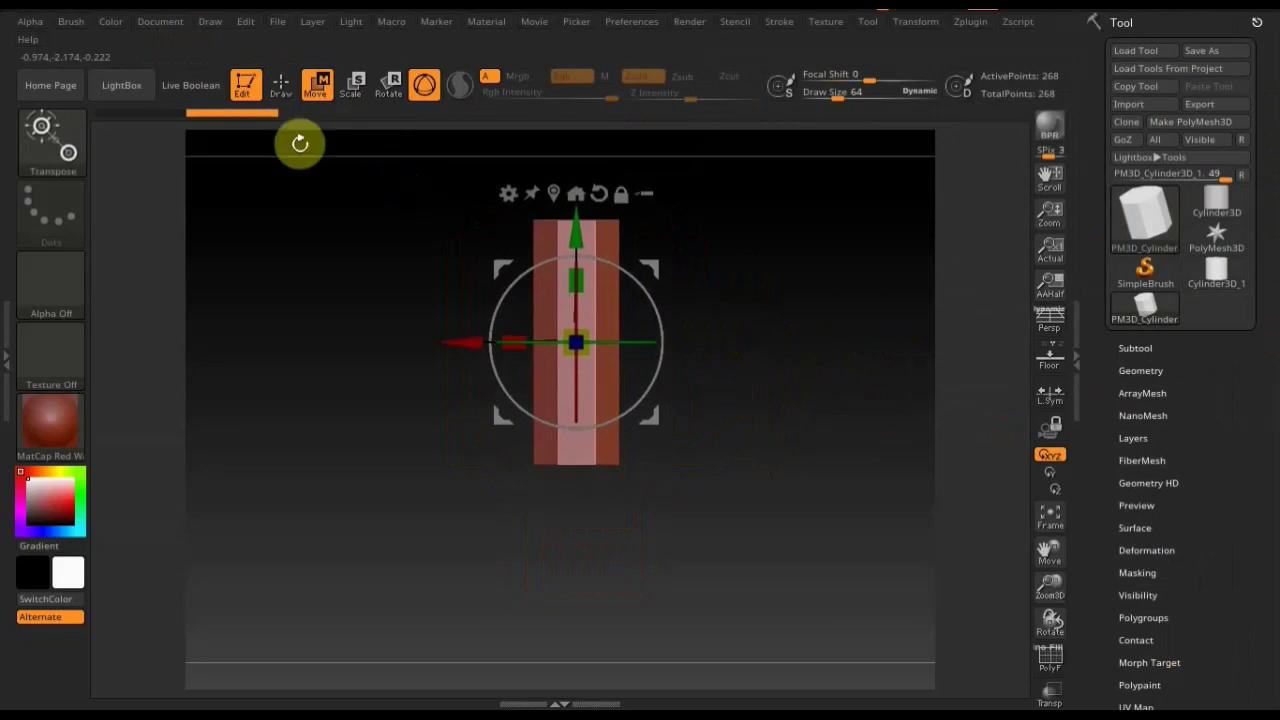
pyautogui.click(281, 85)
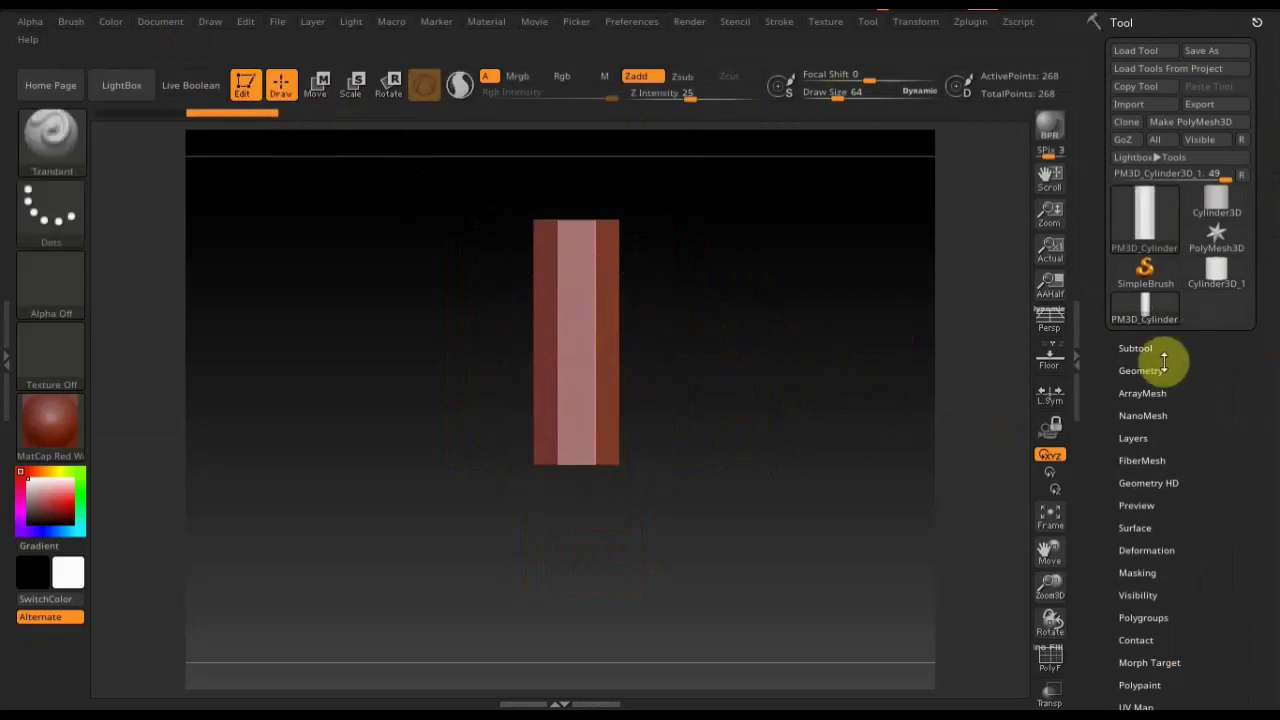
# Append a Cone3D subtool to the pen body.
pyautogui.click(1139, 347)
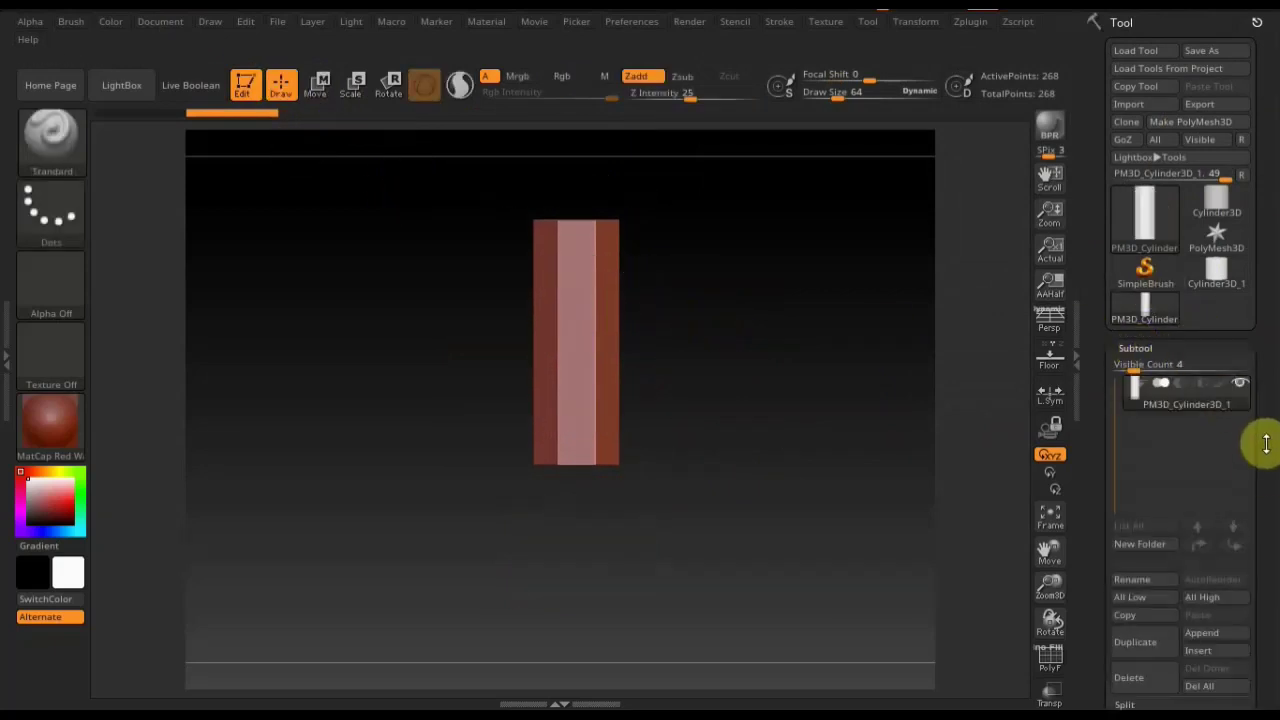
pyautogui.scroll(-3, 1266, 430)
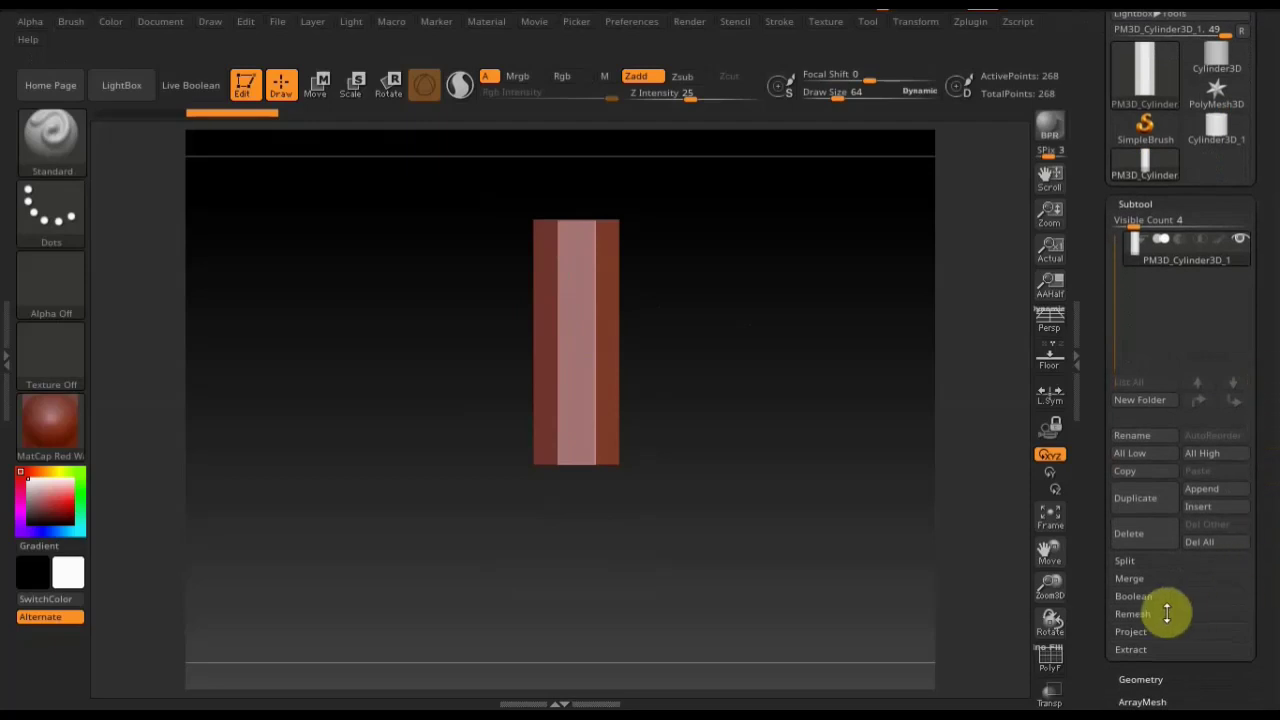
pyautogui.click(1209, 495)
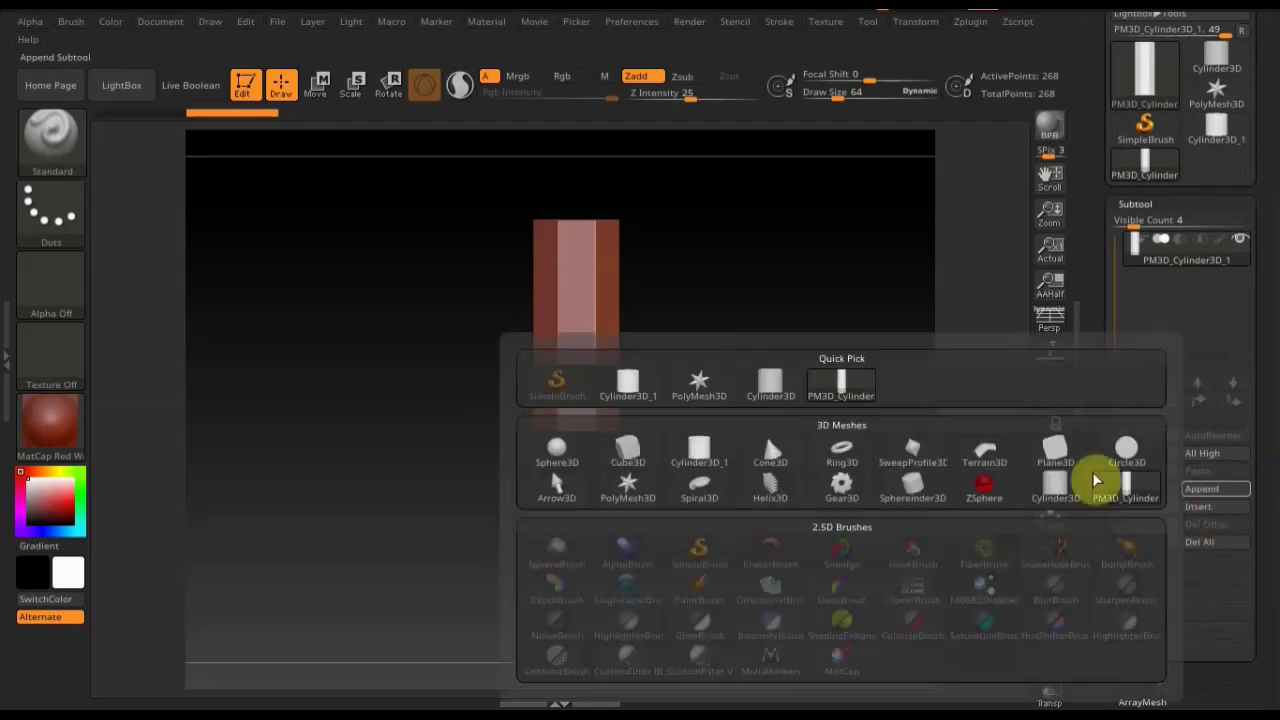
pyautogui.click(773, 452)
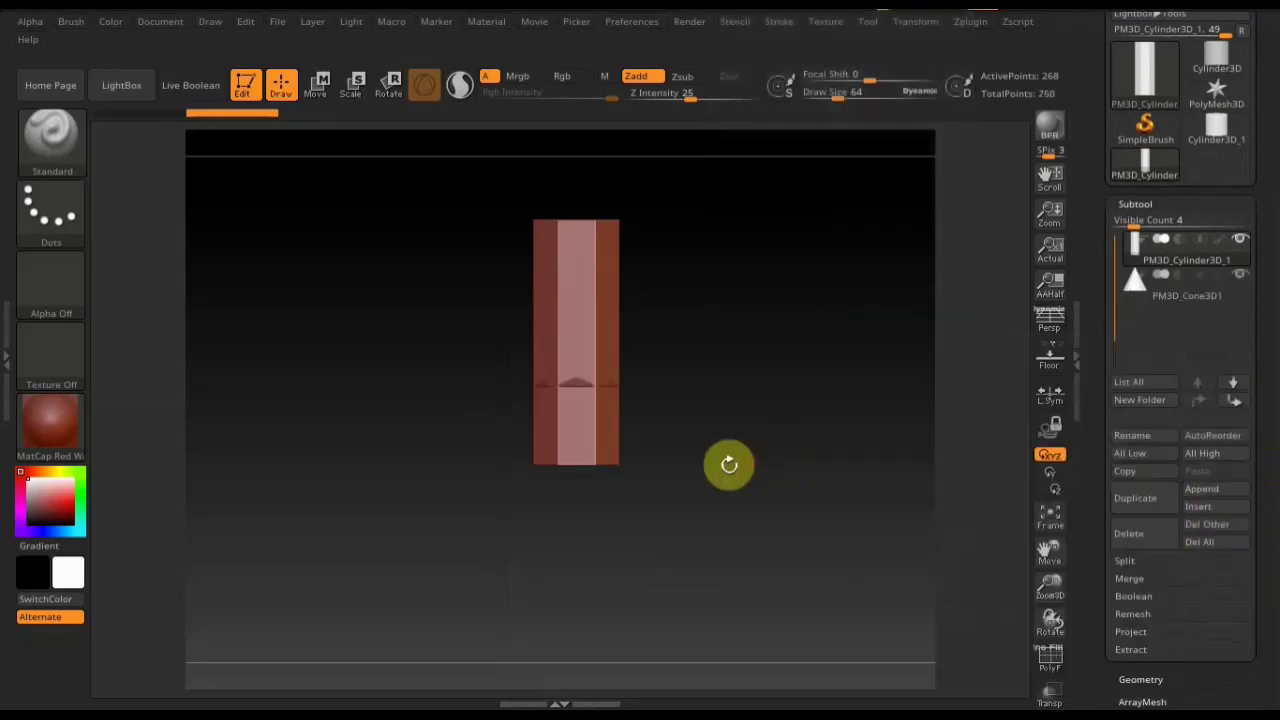
pyautogui.click(315, 85)
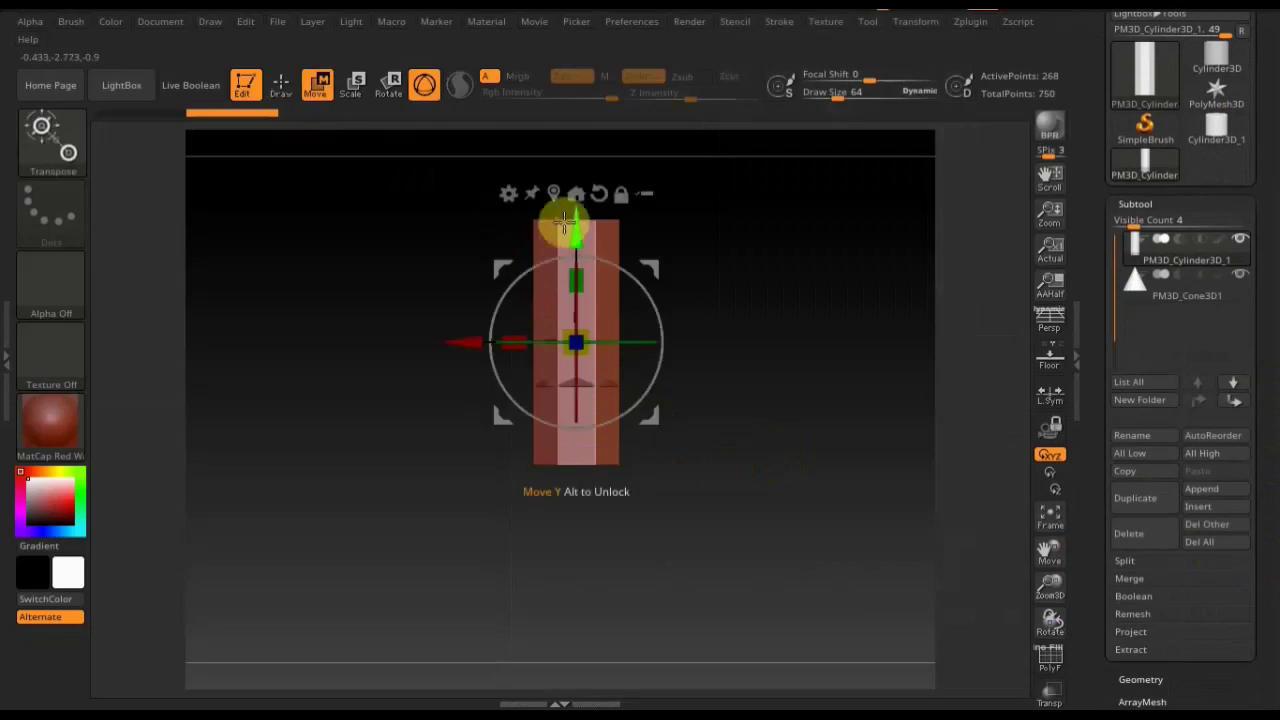
pyautogui.moveTo(577, 223)
pyautogui.mouseDown()
pyautogui.moveTo(585, 318)
pyautogui.moveTo(580, 223)
pyautogui.mouseUp()
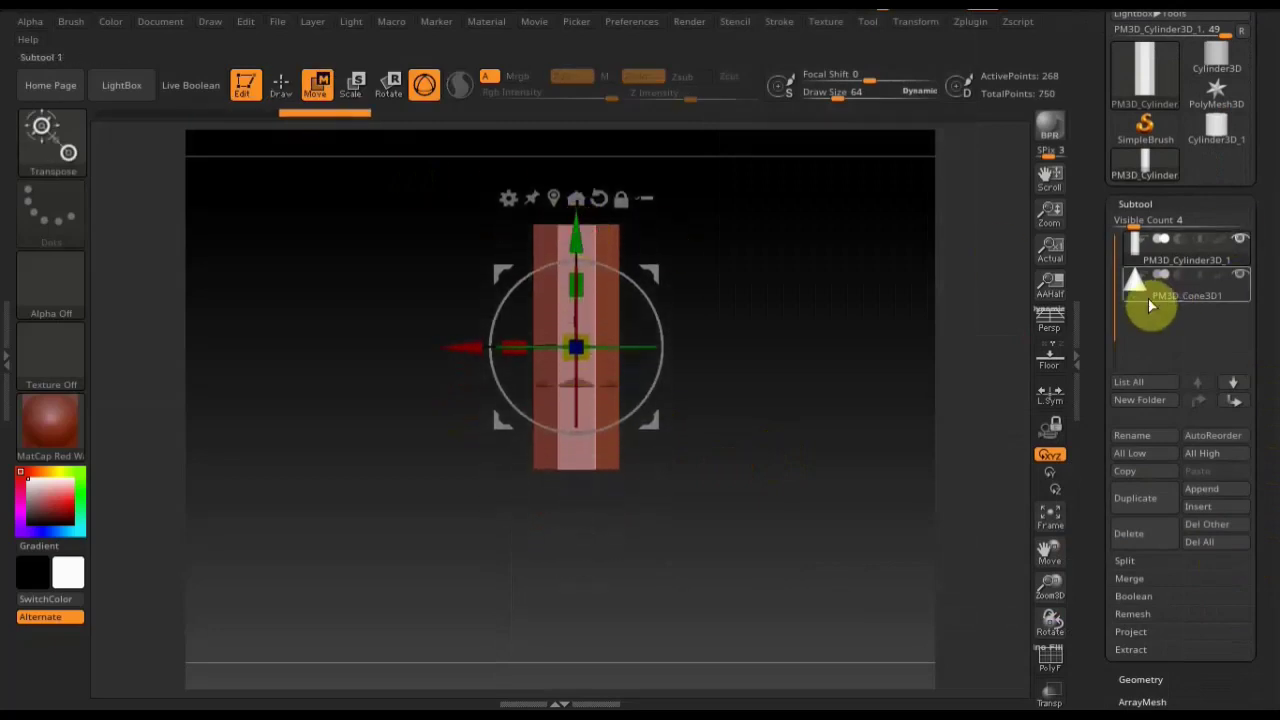
# Flip the cone 180° and position it beneath the body as the pen tip.
pyautogui.click(1150, 300)
pyautogui.moveTo(574, 228); pyautogui.dragTo(578, 400)
pyautogui.moveTo(619, 440)
pyautogui.mouseDown()
pyautogui.moveTo(634, 529)
pyautogui.moveTo(571, 591)
pyautogui.moveTo(537, 592)
pyautogui.mouseUp()
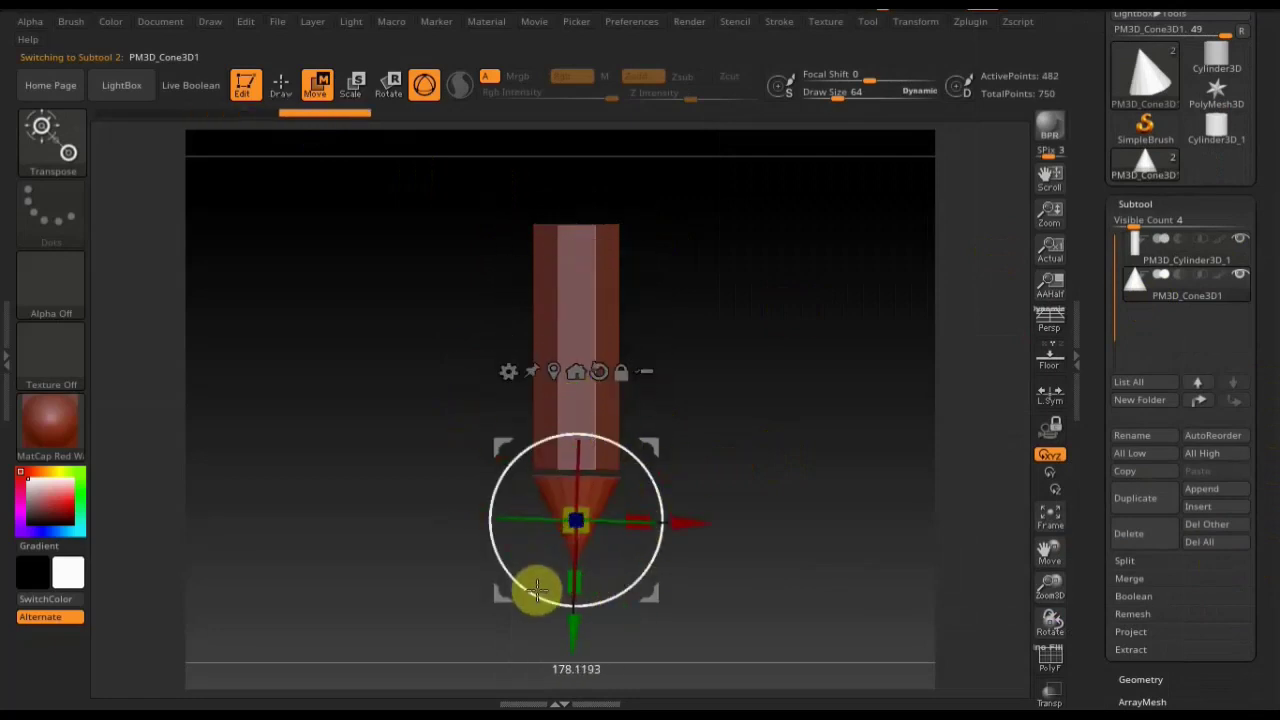
pyautogui.moveTo(539, 591); pyautogui.dragTo(535, 591)
pyautogui.moveTo(576, 628); pyautogui.dragTo(586, 586)
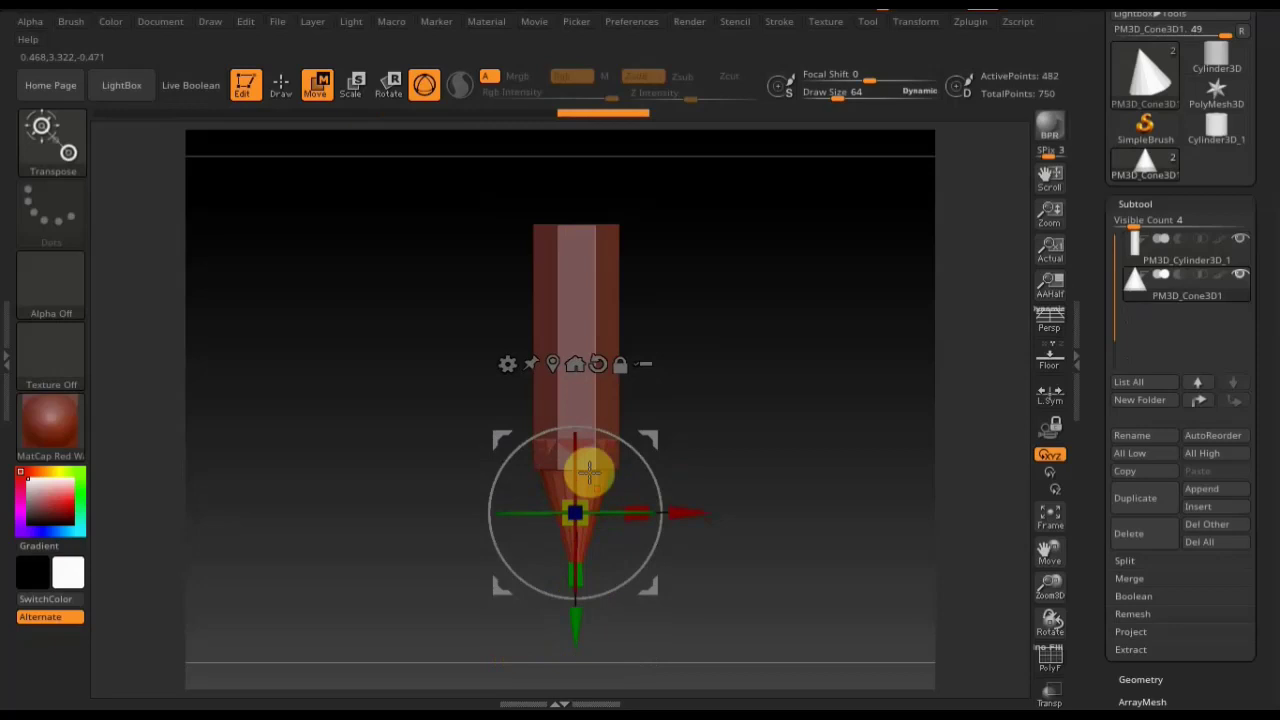
pyautogui.moveTo(578, 614); pyautogui.dragTo(576, 651)
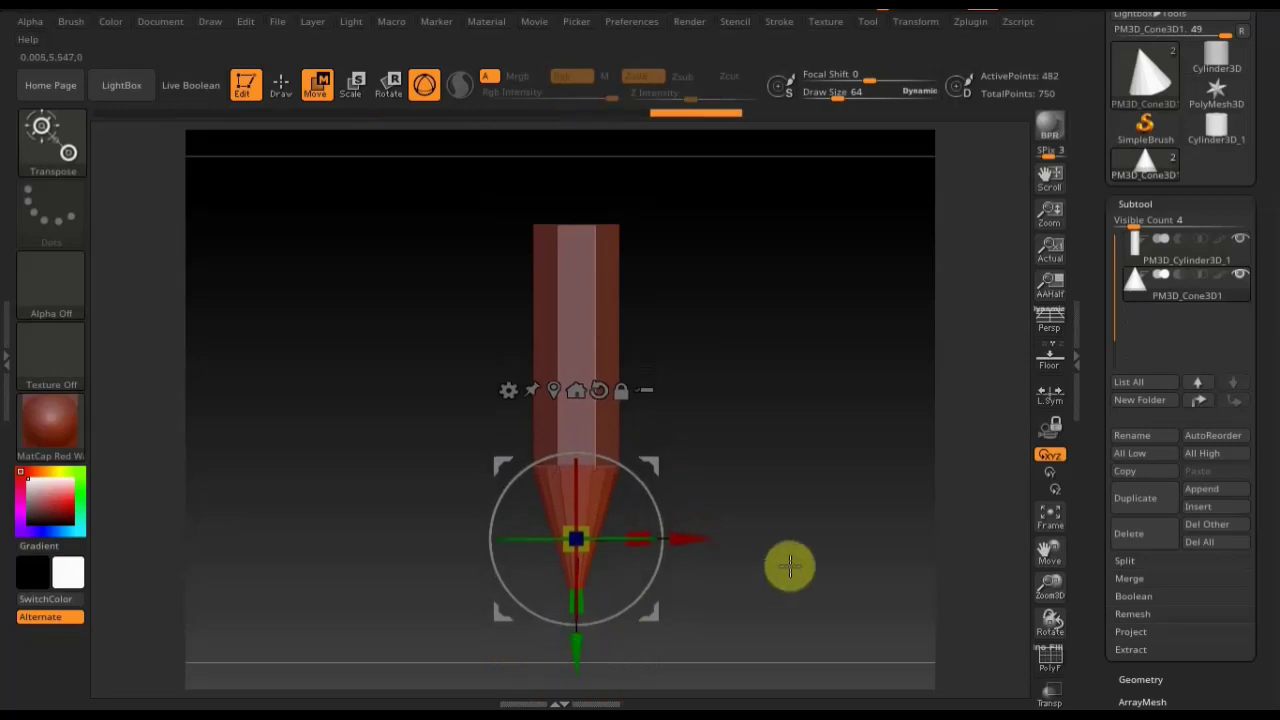
pyautogui.keyDown('alt'); pyautogui.moveTo(801, 562); pyautogui.dragTo(792, 585); pyautogui.keyUp('alt')
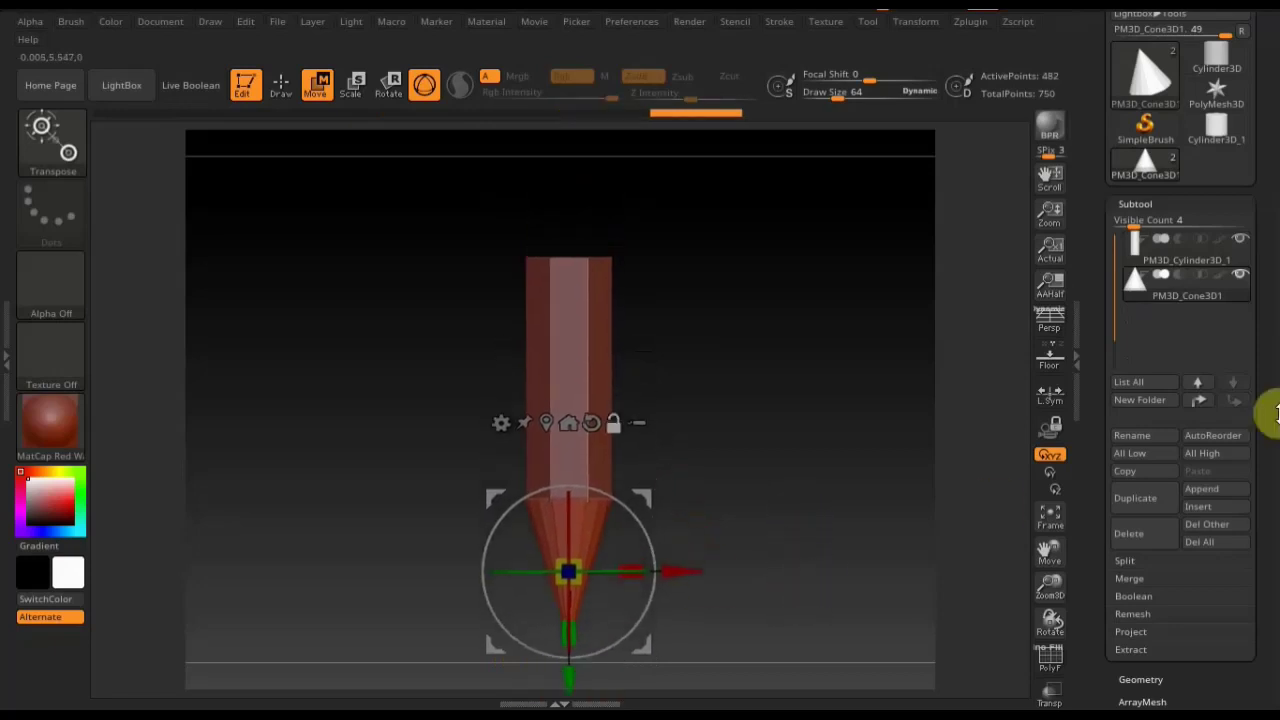
pyautogui.click(1205, 489)
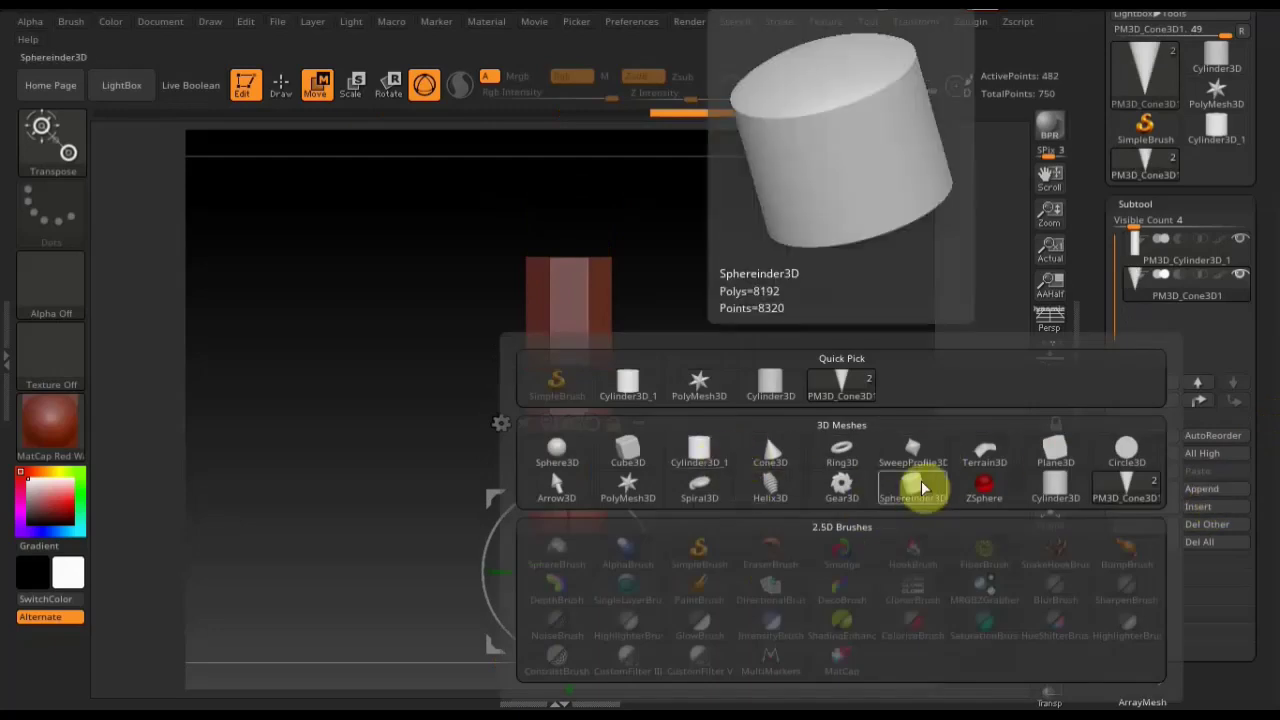
# Append a Cylinder3D subtool, place it as a cap atop the body, and duplicate it.
pyautogui.click(1062, 489)
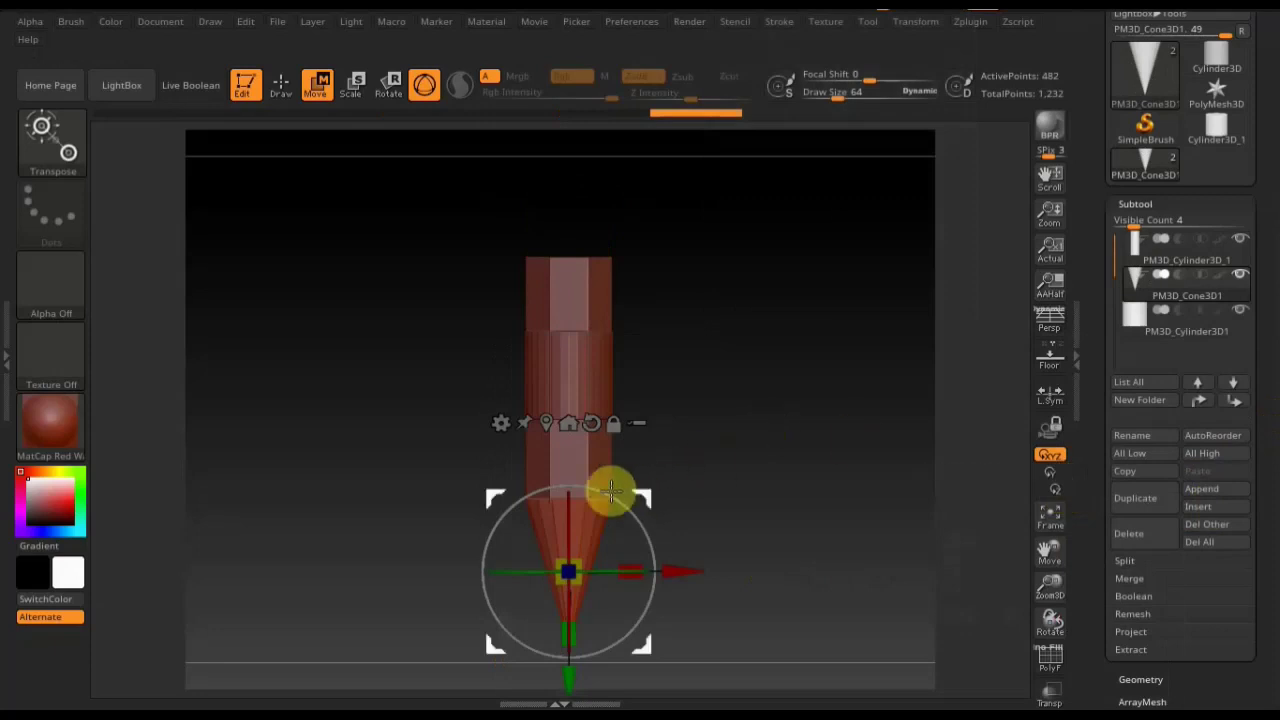
pyautogui.moveTo(566, 674)
pyautogui.mouseDown()
pyautogui.moveTo(580, 560)
pyautogui.moveTo(581, 596)
pyautogui.mouseUp()
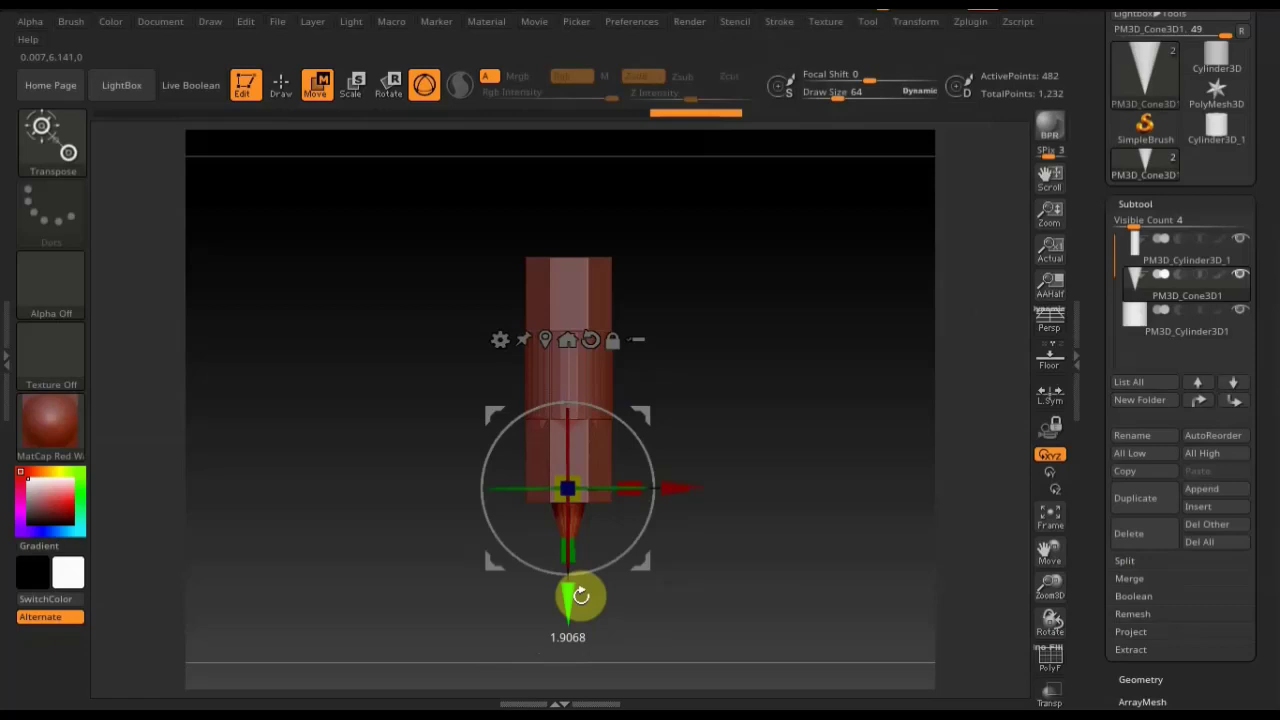
pyautogui.hotkey('alt', 'Down')
pyautogui.moveTo(794, 286)
pyautogui.mouseDown()
pyautogui.moveTo(786, 414)
pyautogui.moveTo(777, 386)
pyautogui.moveTo(820, 163)
pyautogui.moveTo(749, 291)
pyautogui.moveTo(780, 334)
pyautogui.moveTo(789, 320)
pyautogui.mouseUp()
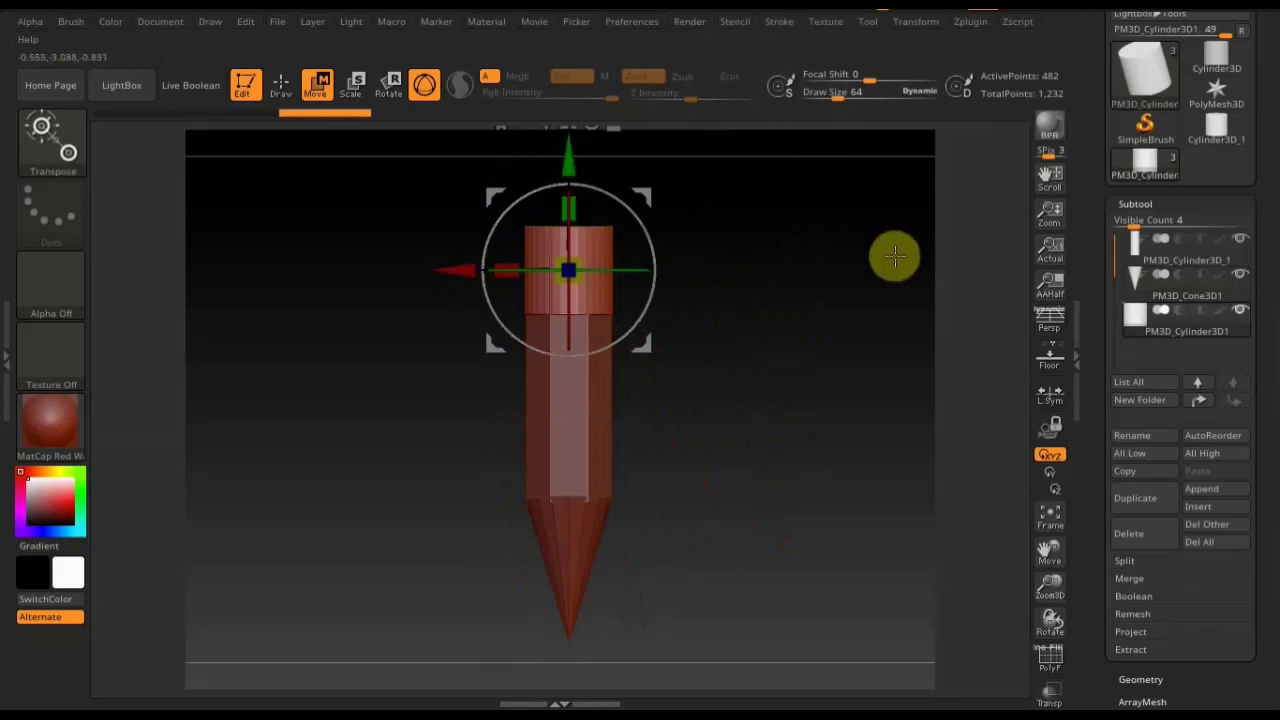
pyautogui.keyDown('alt'); pyautogui.moveTo(857, 234); pyautogui.dragTo(843, 337); pyautogui.keyUp('alt')
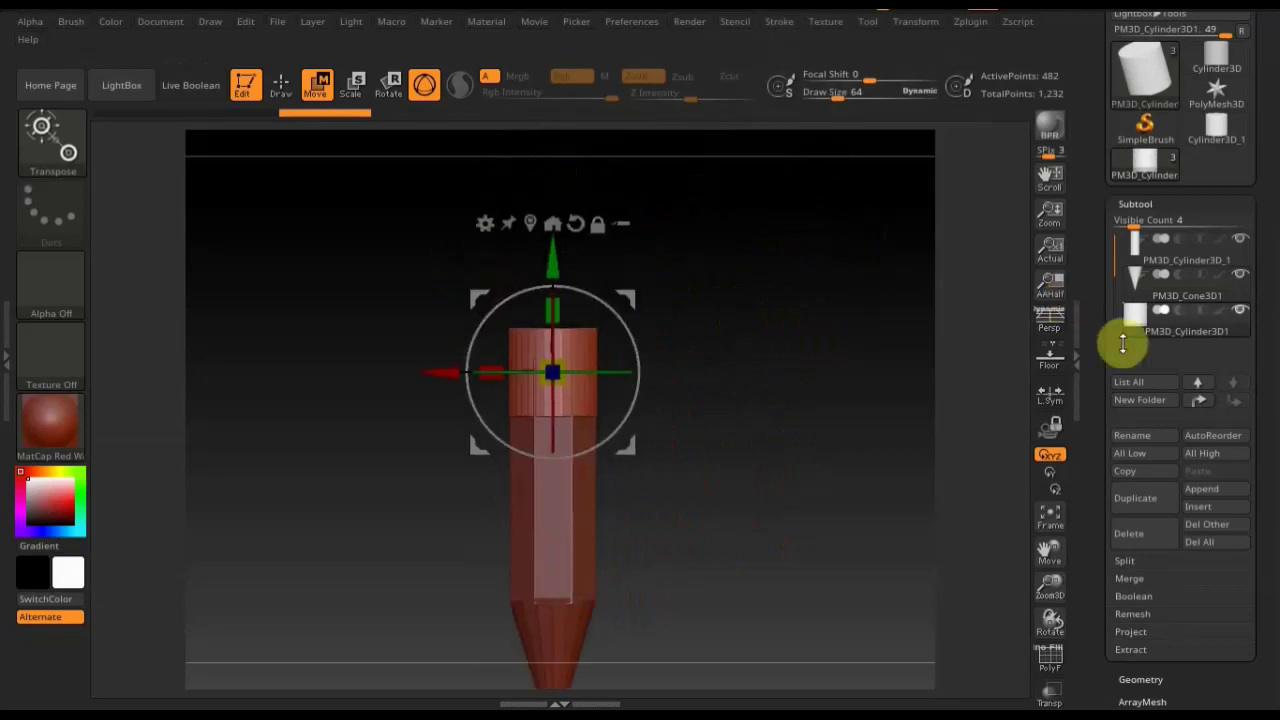
pyautogui.click(1135, 503)
# Raise and slightly shrink the duplicate cylinder, then subdivide it once to 1,986 points.
pyautogui.moveTo(551, 264); pyautogui.dragTo(563, 200)
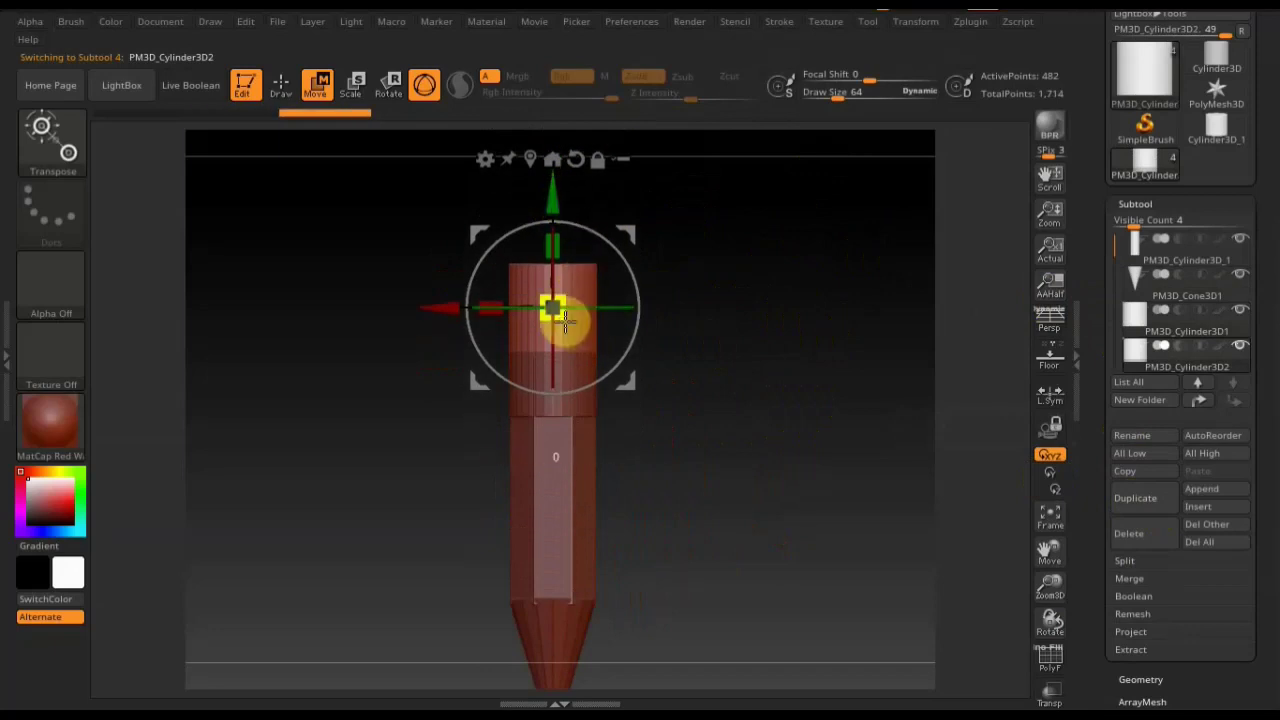
pyautogui.moveTo(565, 320); pyautogui.dragTo(562, 313)
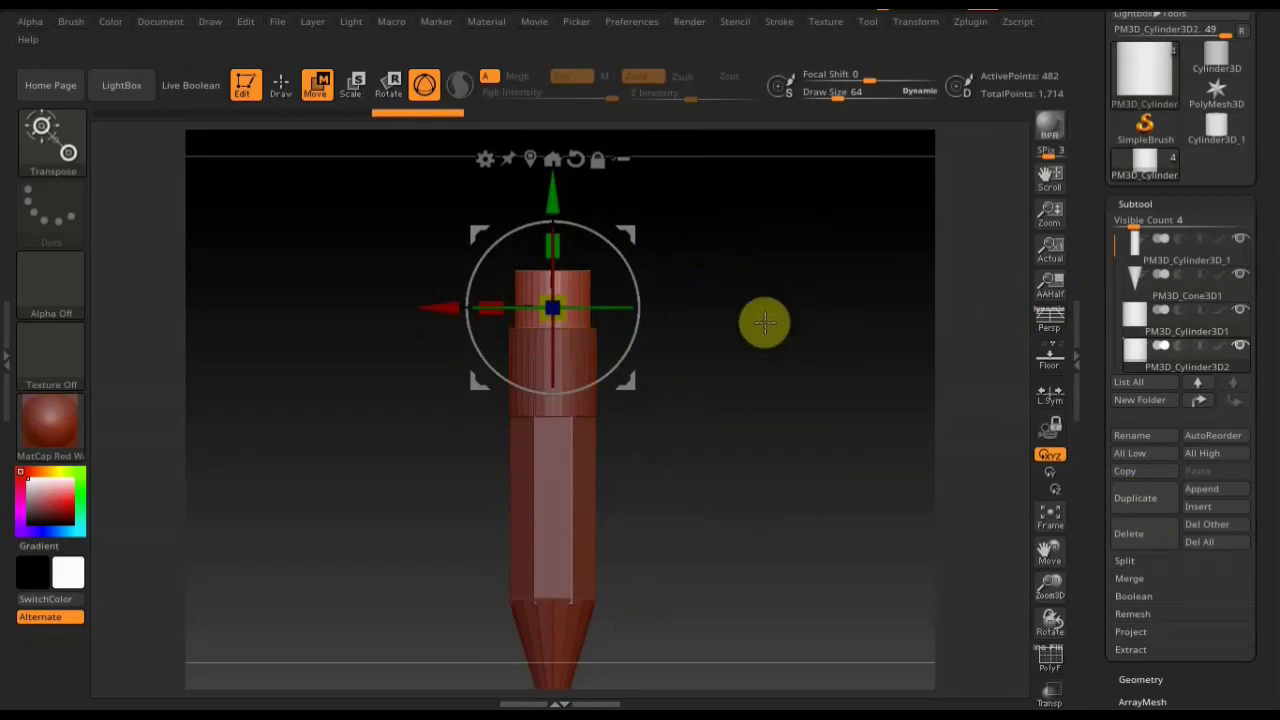
pyautogui.hotkey('ctrl', 'd')
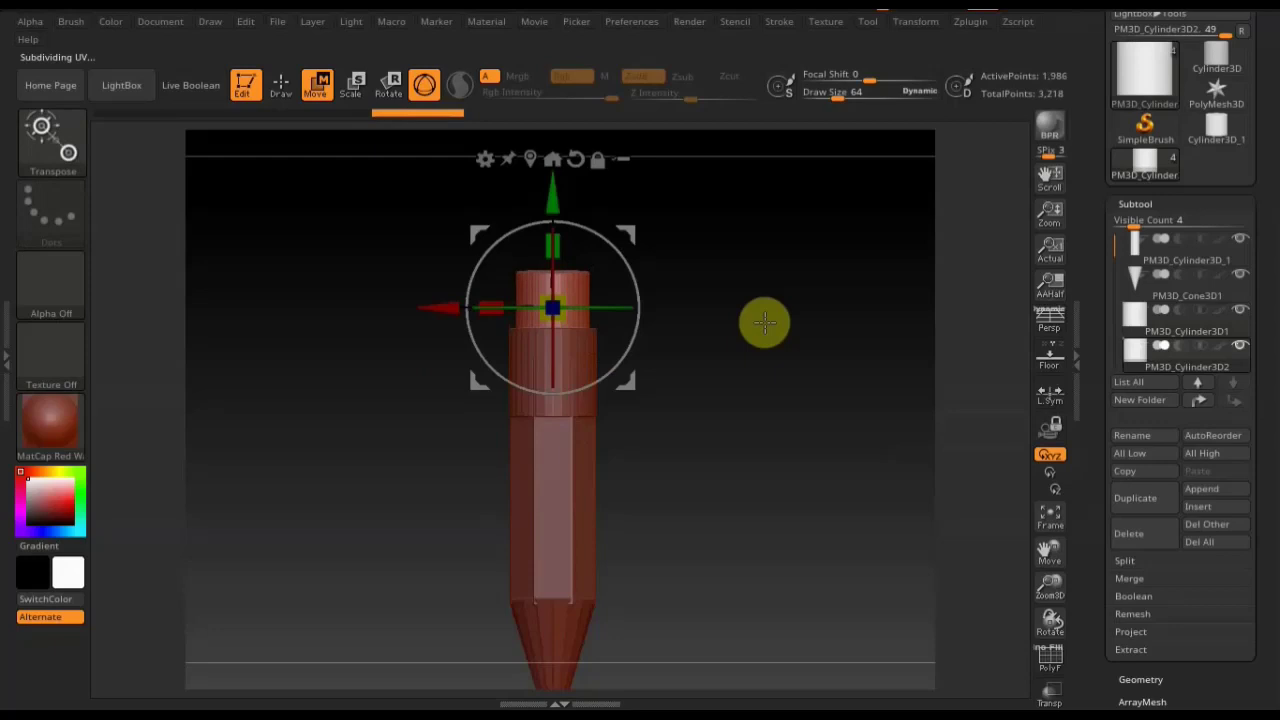
pyautogui.click(281, 88)
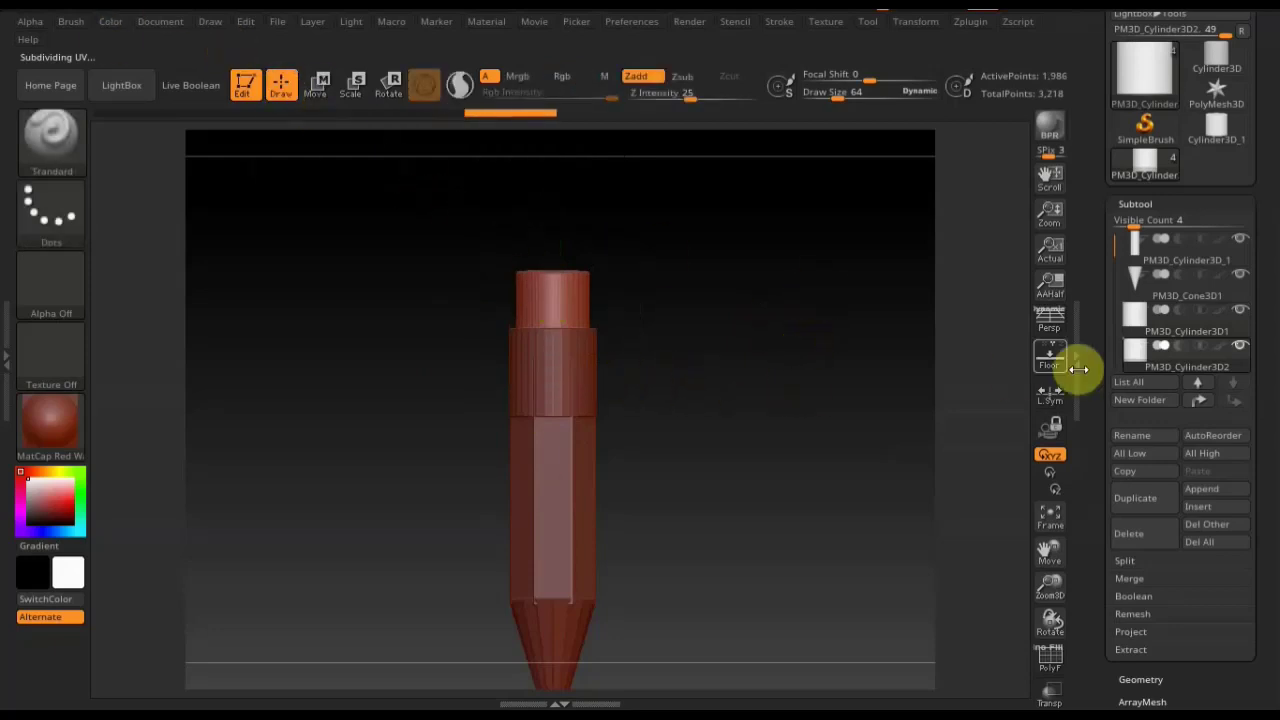
# Subdivide the PM3D_Cylinder3D1 collar once, scale it slightly, and check its wireframe.
pyautogui.click(1163, 325)
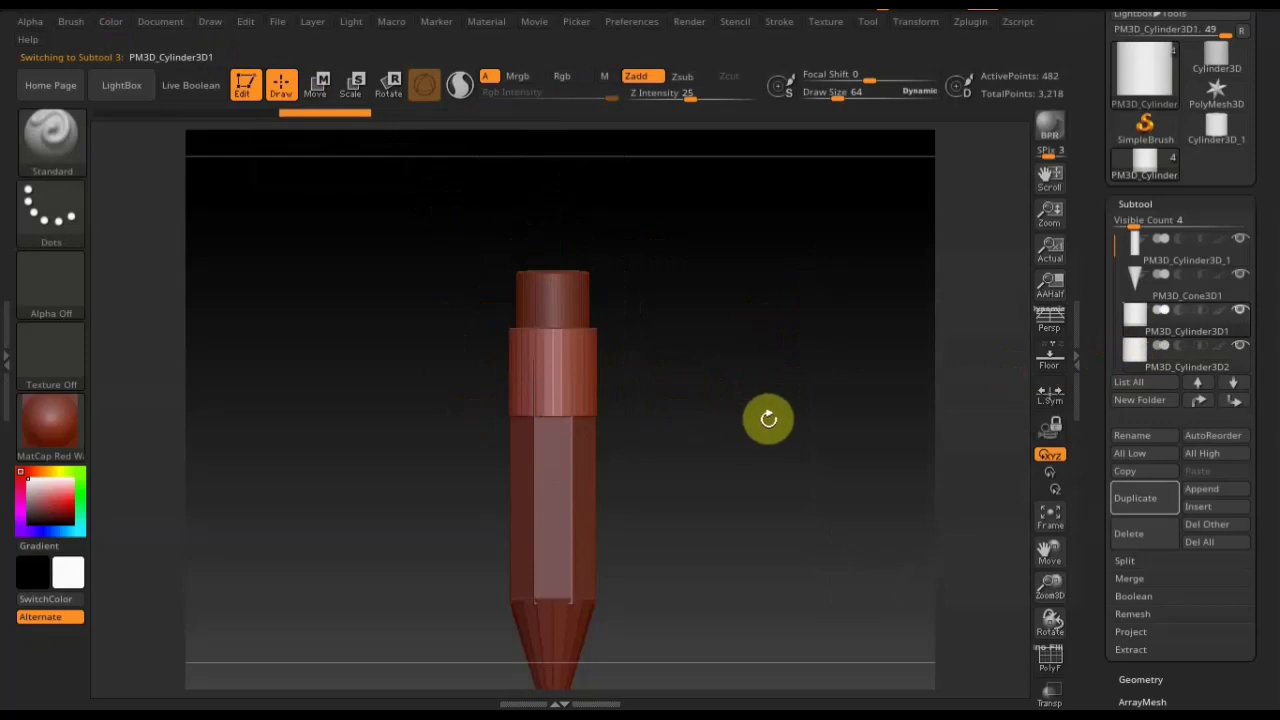
pyautogui.press('ctrl')
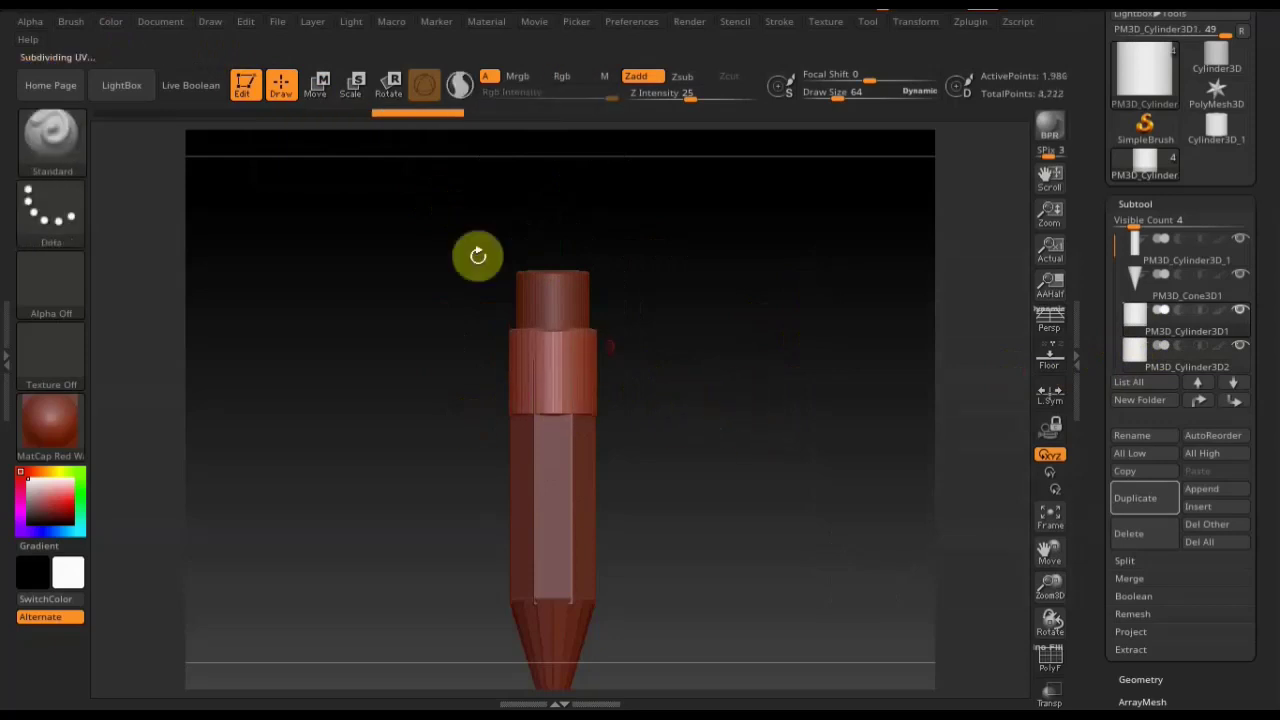
pyautogui.click(316, 85)
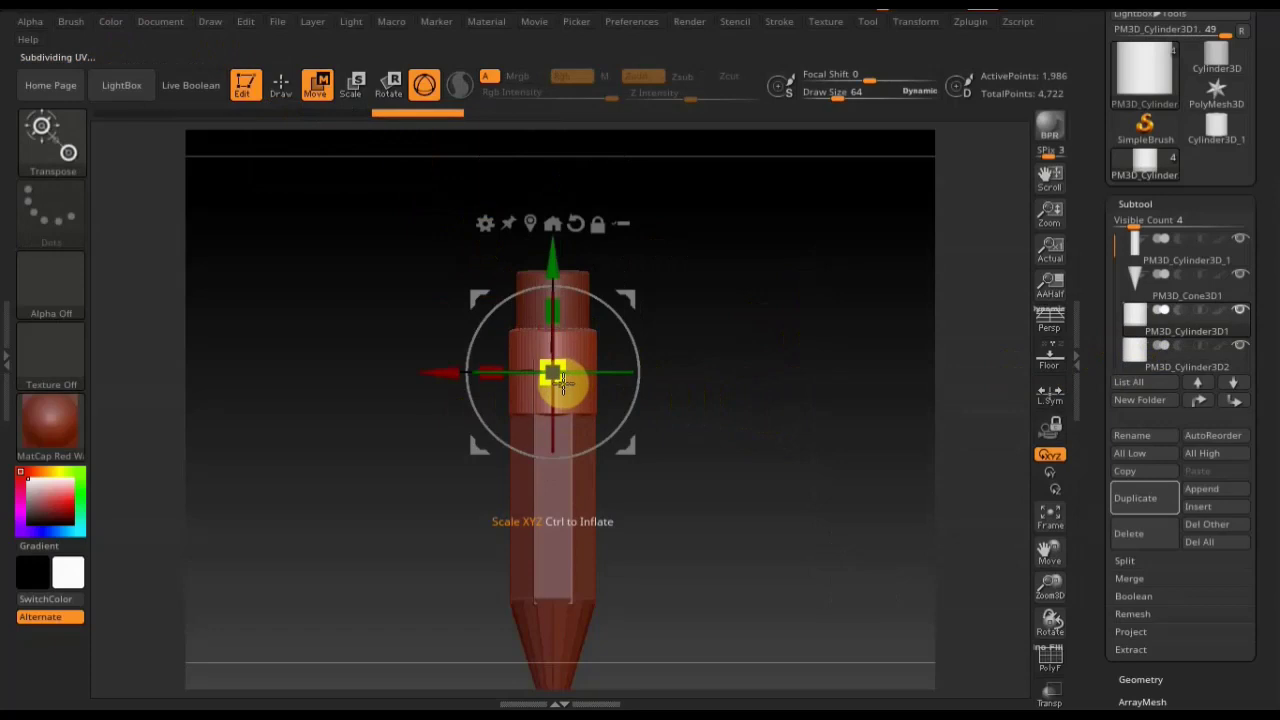
pyautogui.moveTo(563, 385); pyautogui.dragTo(552, 372)
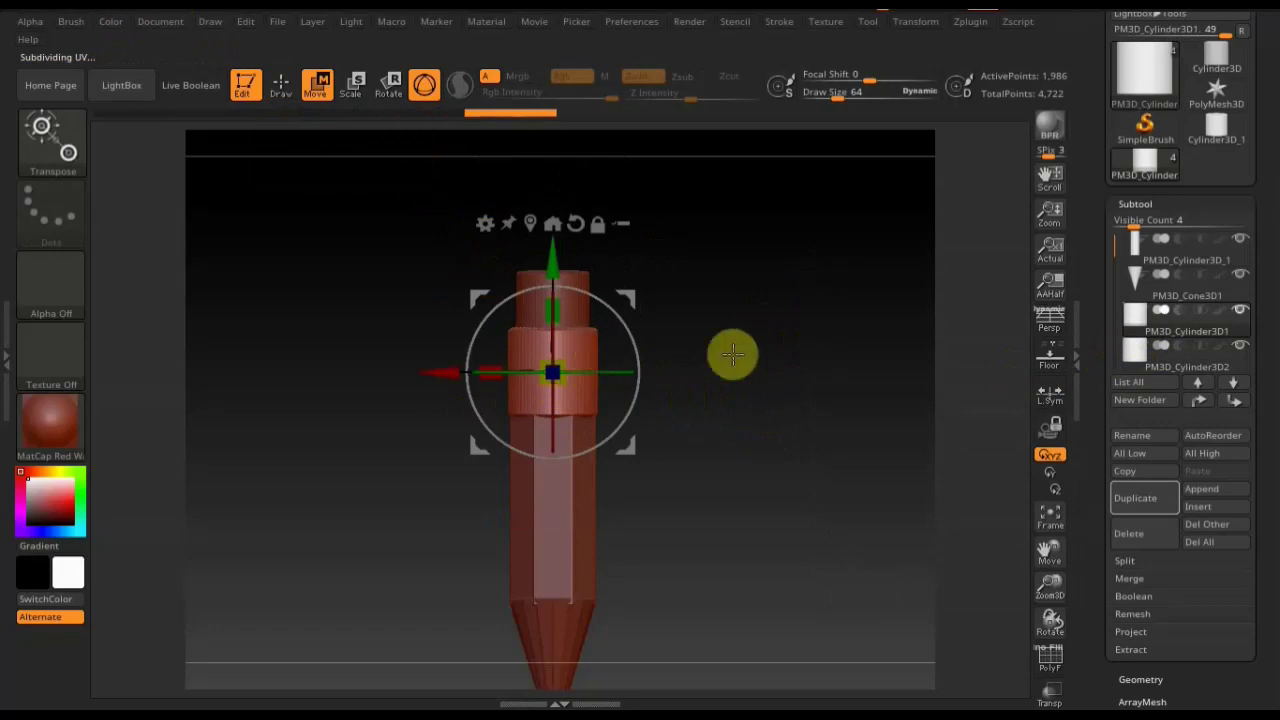
pyautogui.hotkey('ctrl', 'z')
pyautogui.scroll(3, 745, 374)
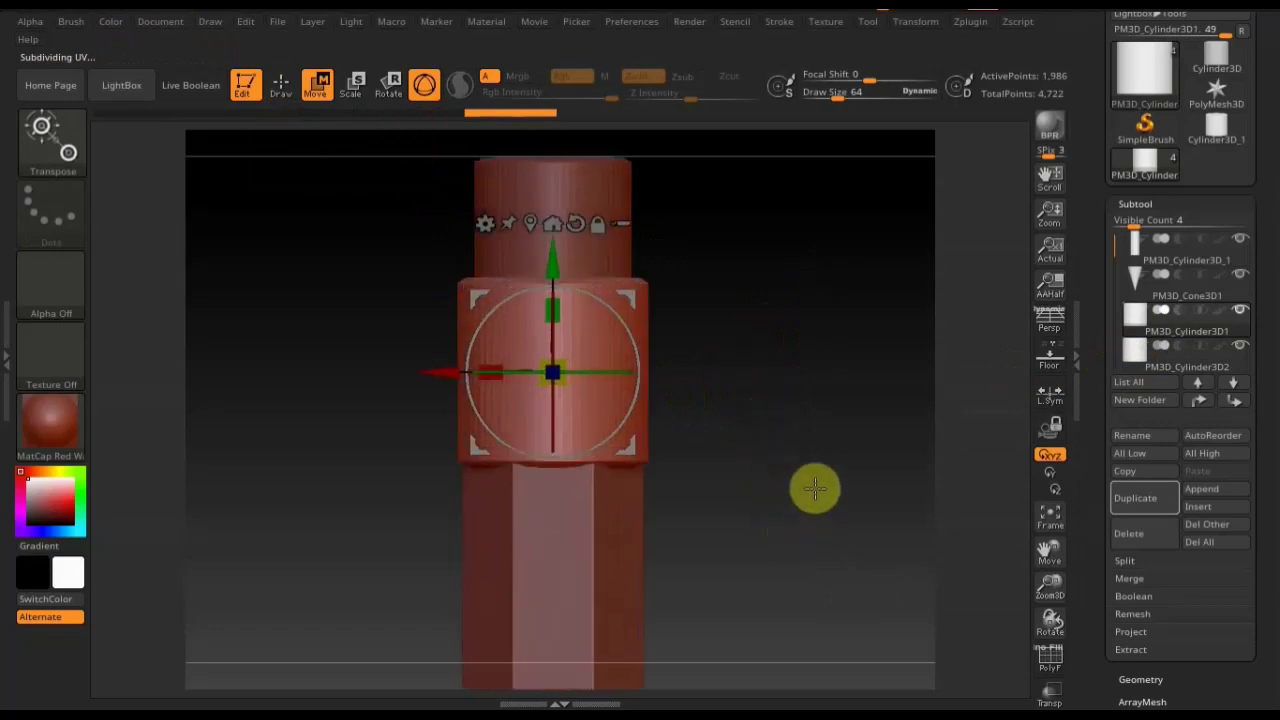
pyautogui.click(1049, 662)
pyautogui.click(1049, 662)
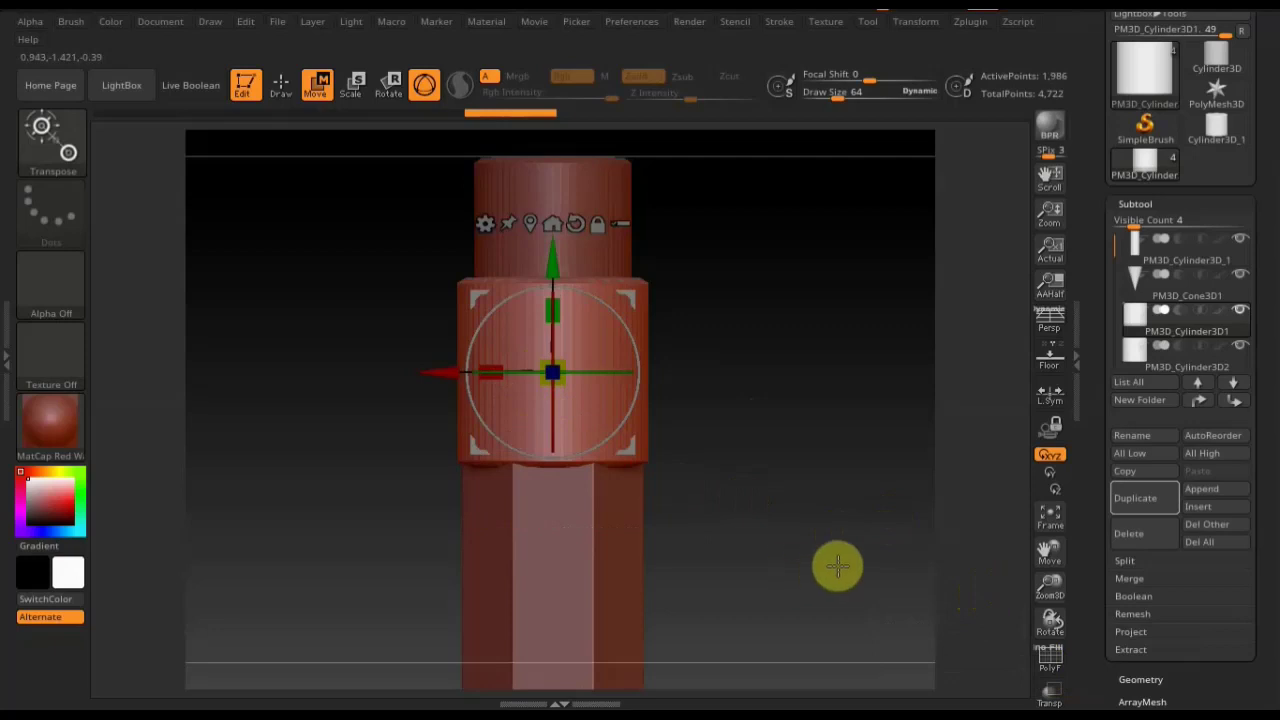
pyautogui.moveTo(1275, 643); pyautogui.dragTo(1266, 566)
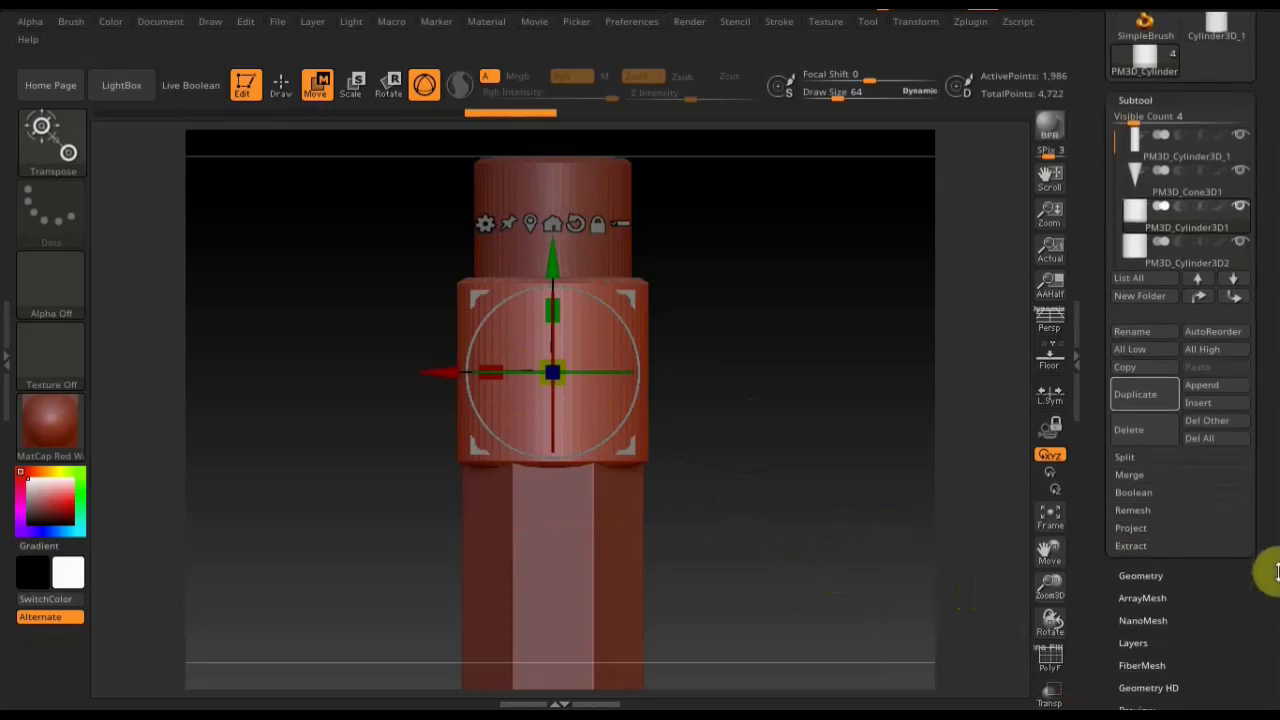
# Delete the collar's lower subdivision levels and DynaMesh it at resolution 128.
pyautogui.click(1141, 576)
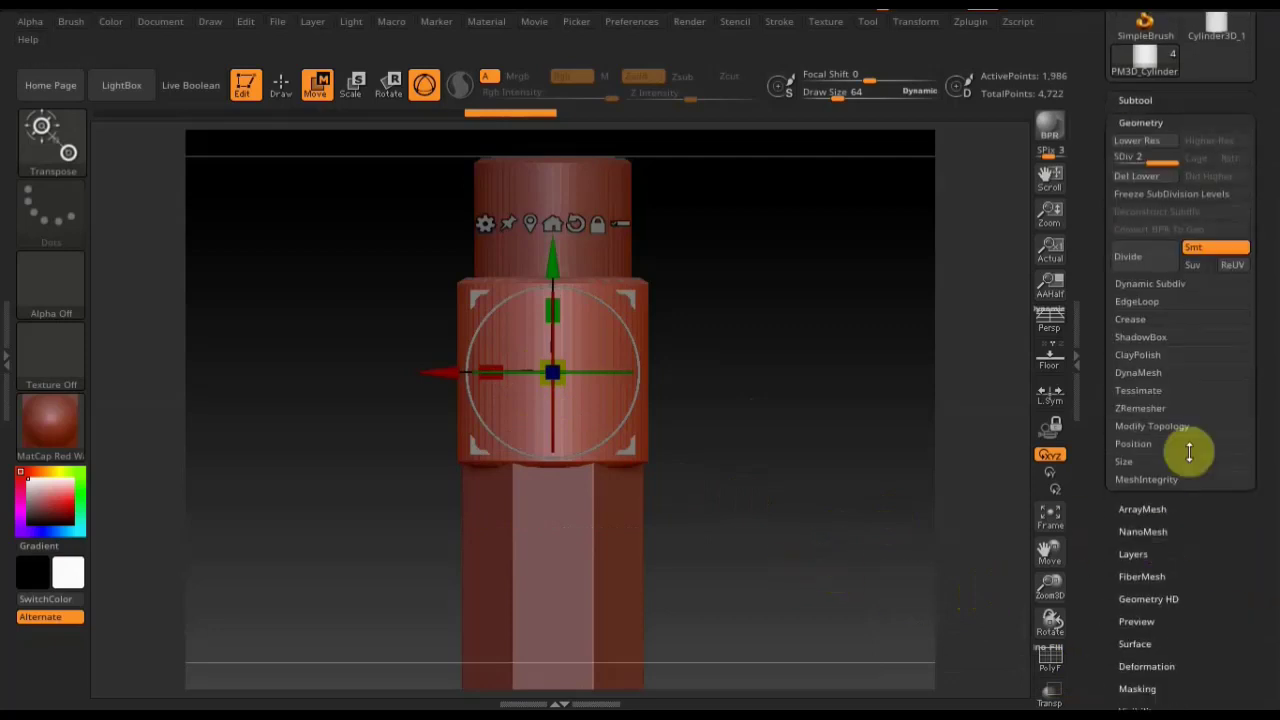
pyautogui.click(1137, 176)
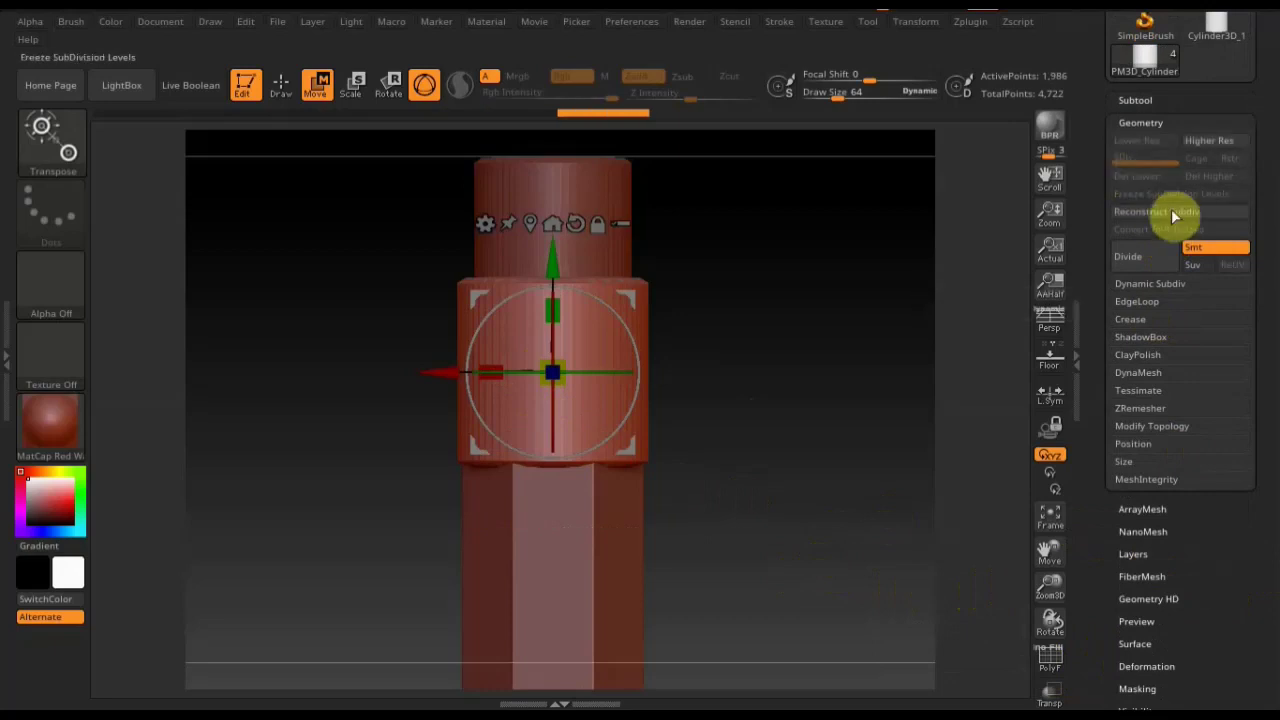
pyautogui.click(1140, 372)
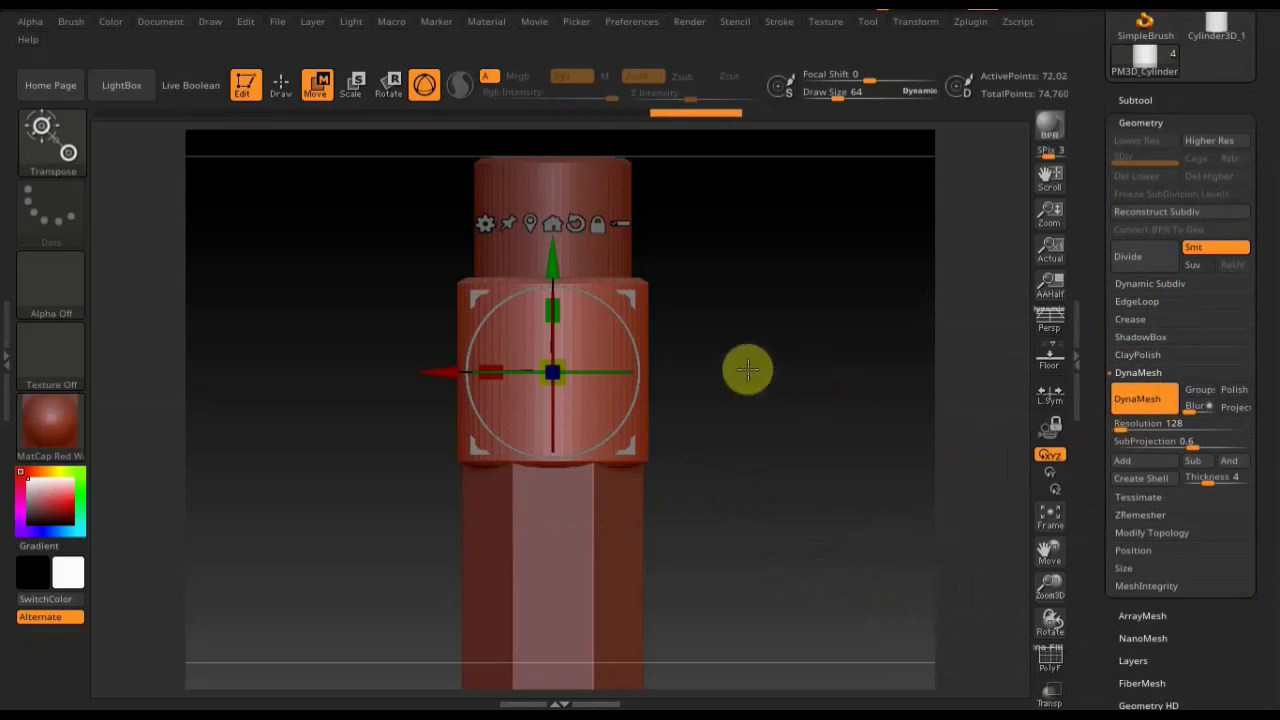
pyautogui.click(281, 90)
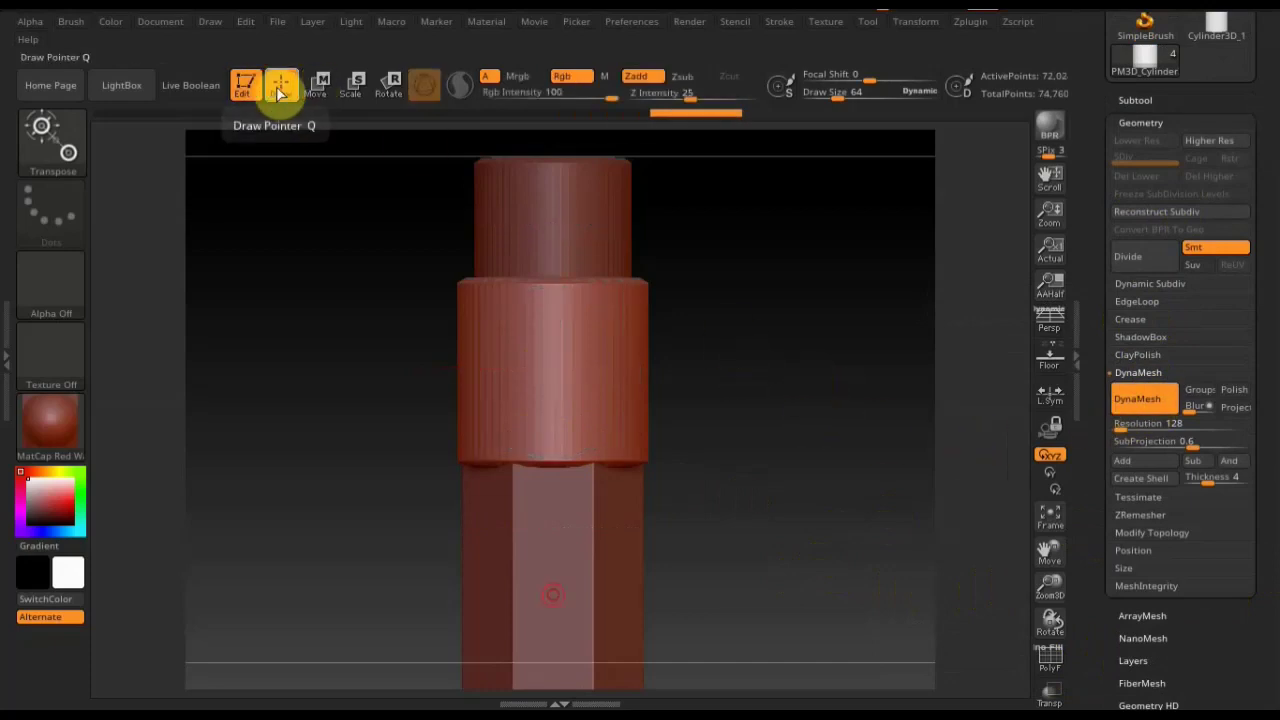
# Set the MaskPen stroke to Circle so masks are drawn as round circles.
pyautogui.press('ctrl')
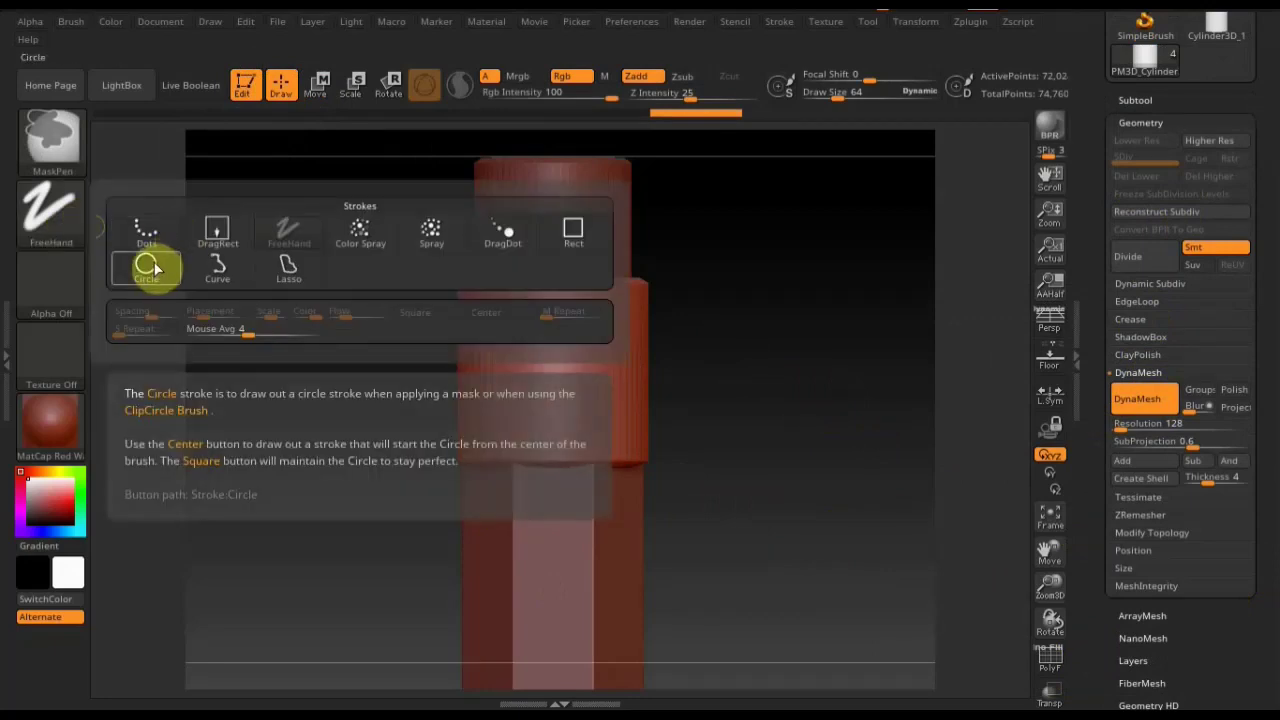
pyautogui.click(150, 268)
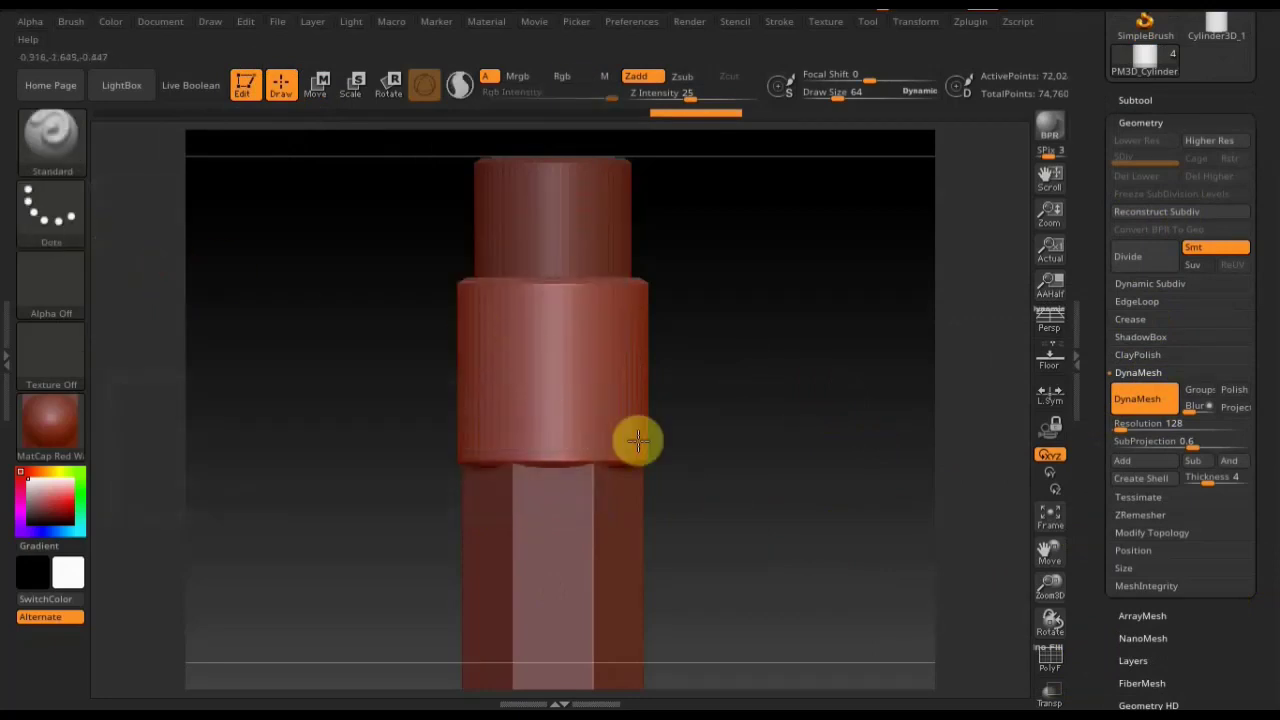
pyautogui.click(914, 24)
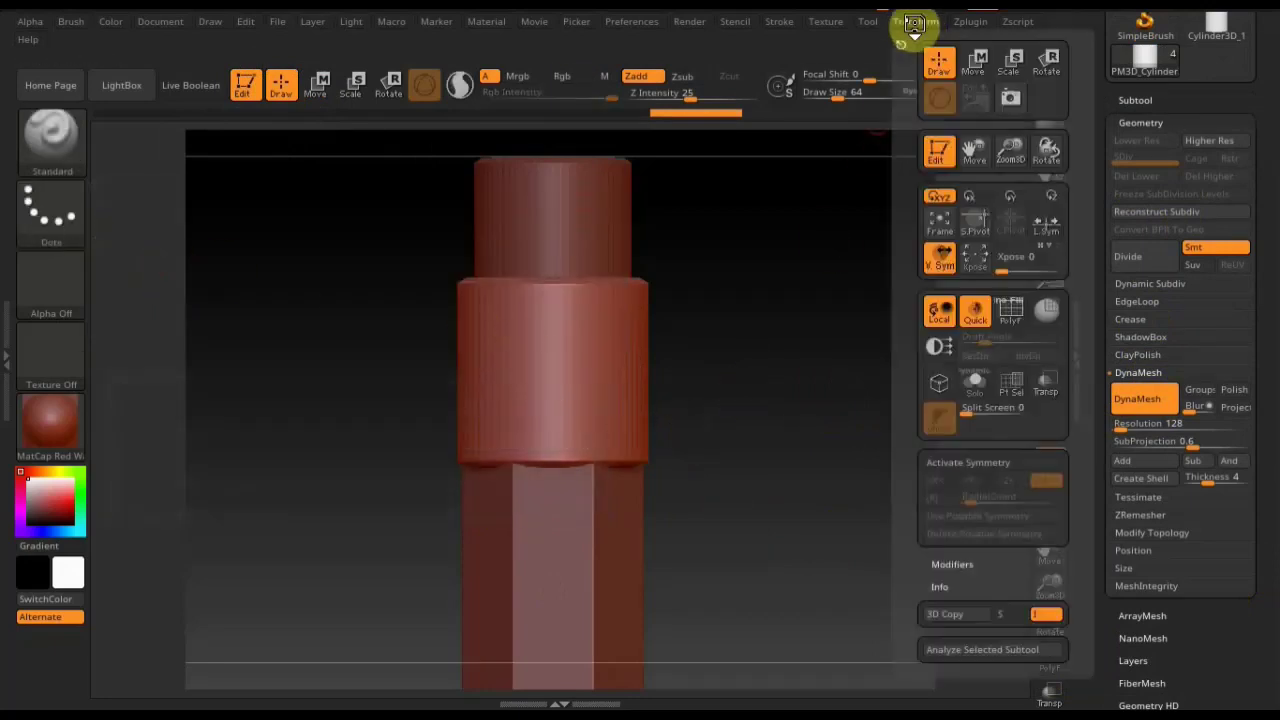
# Enable radial symmetry around the Y axis with X off and RadialCount 8.
pyautogui.click(983, 463)
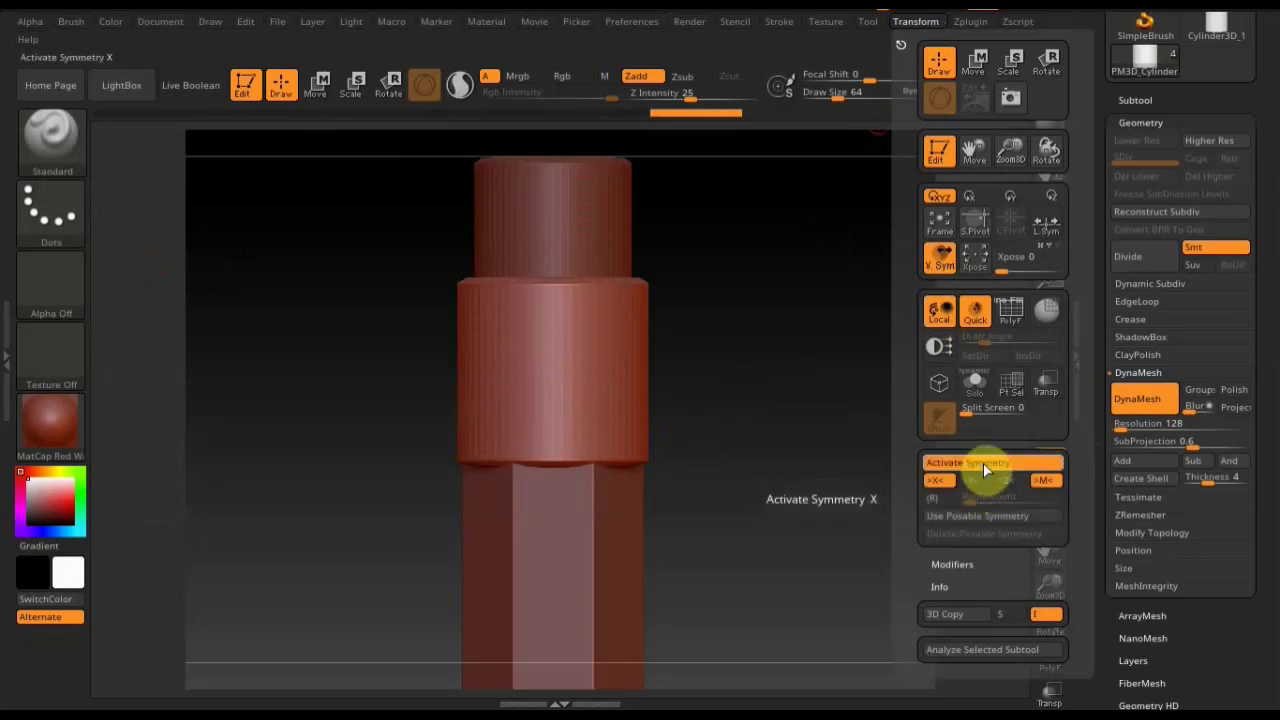
pyautogui.click(941, 498)
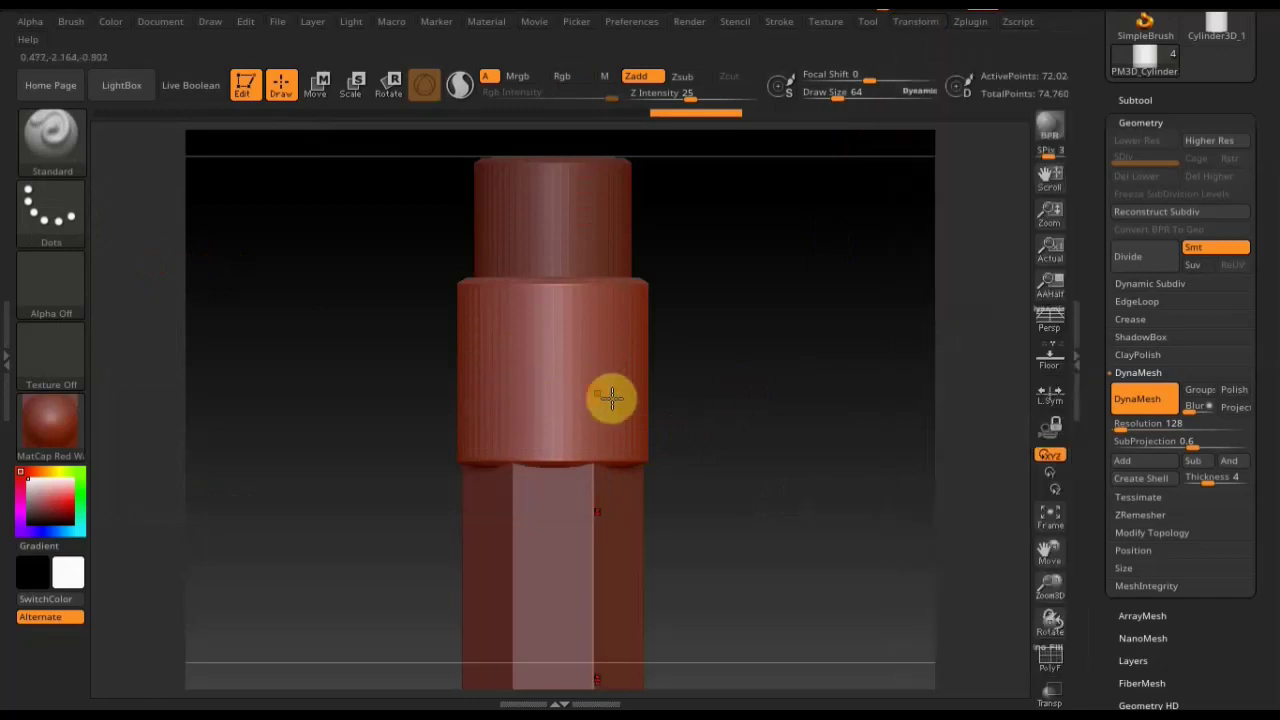
pyautogui.click(921, 21)
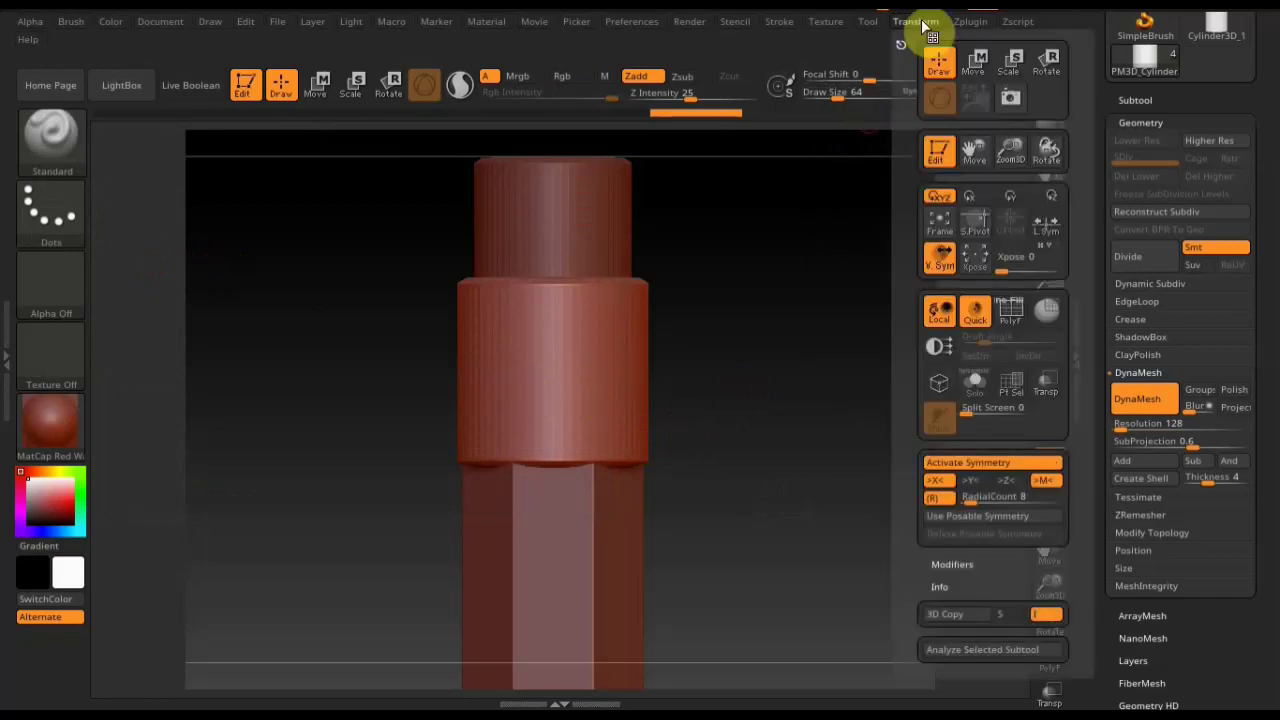
pyautogui.click(972, 480)
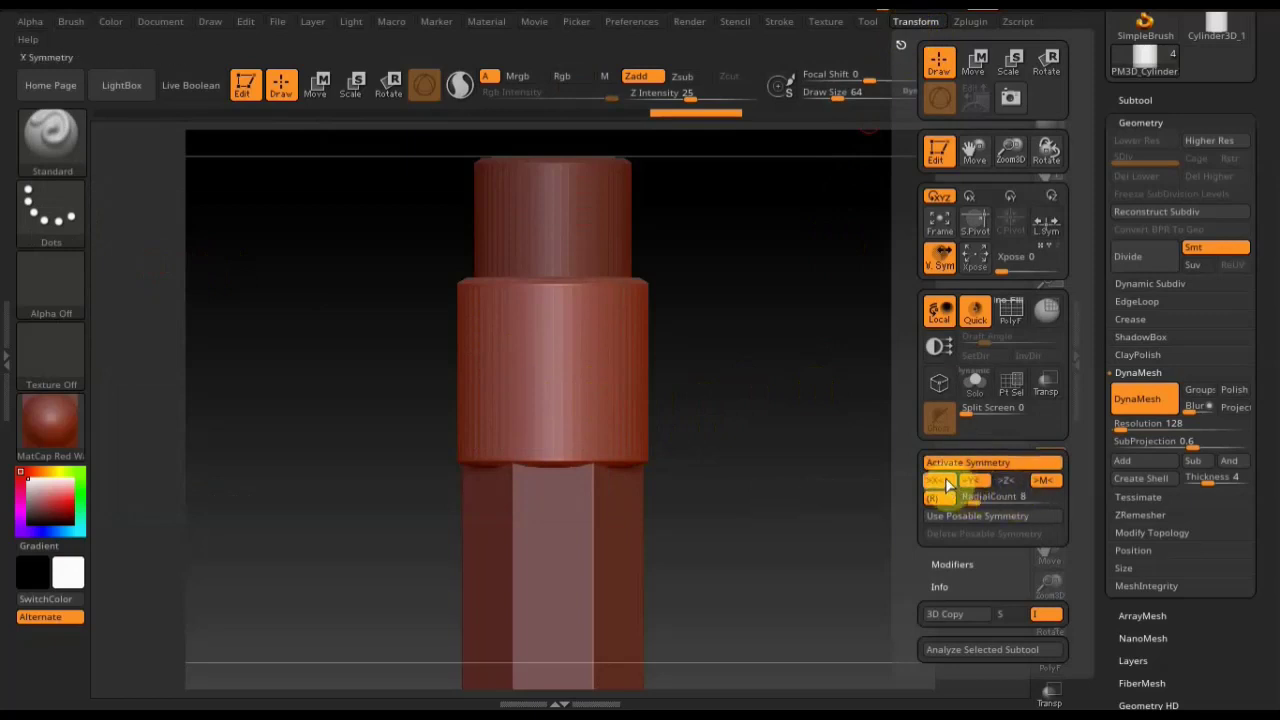
pyautogui.click(946, 485)
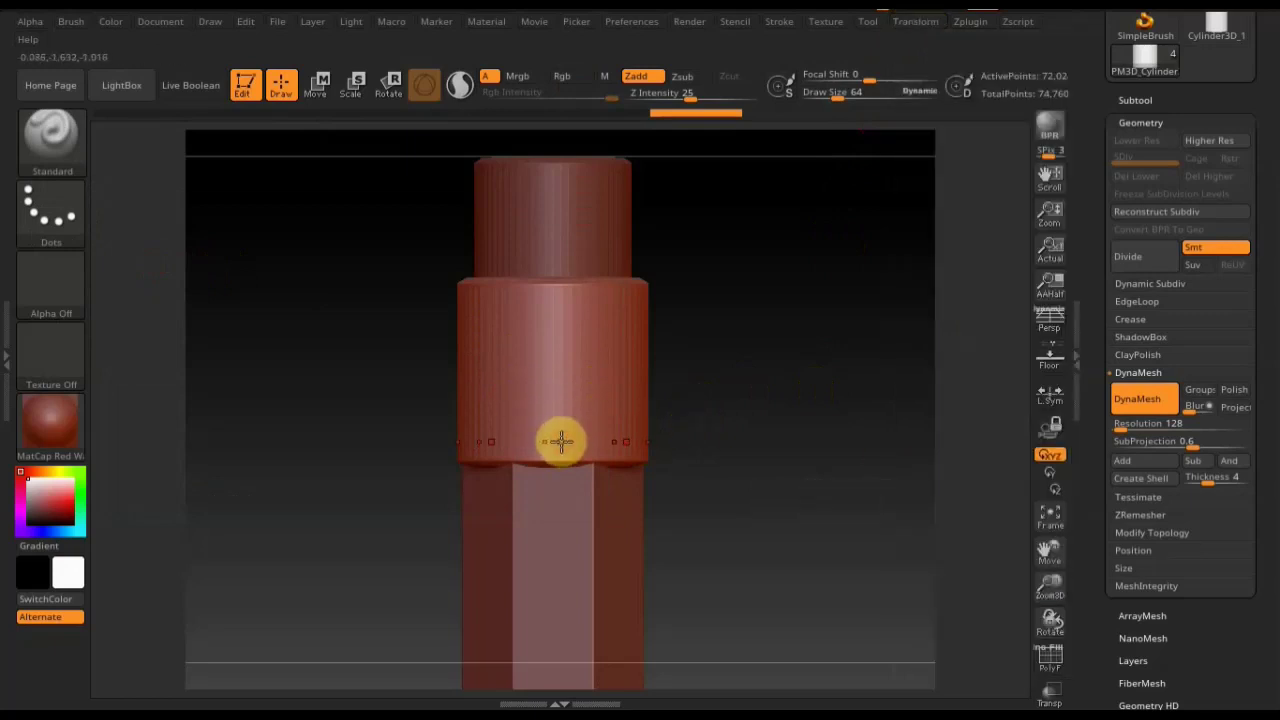
# Paint a test ring of mask dots on the collar, then clear it.
pyautogui.press('ctrl')
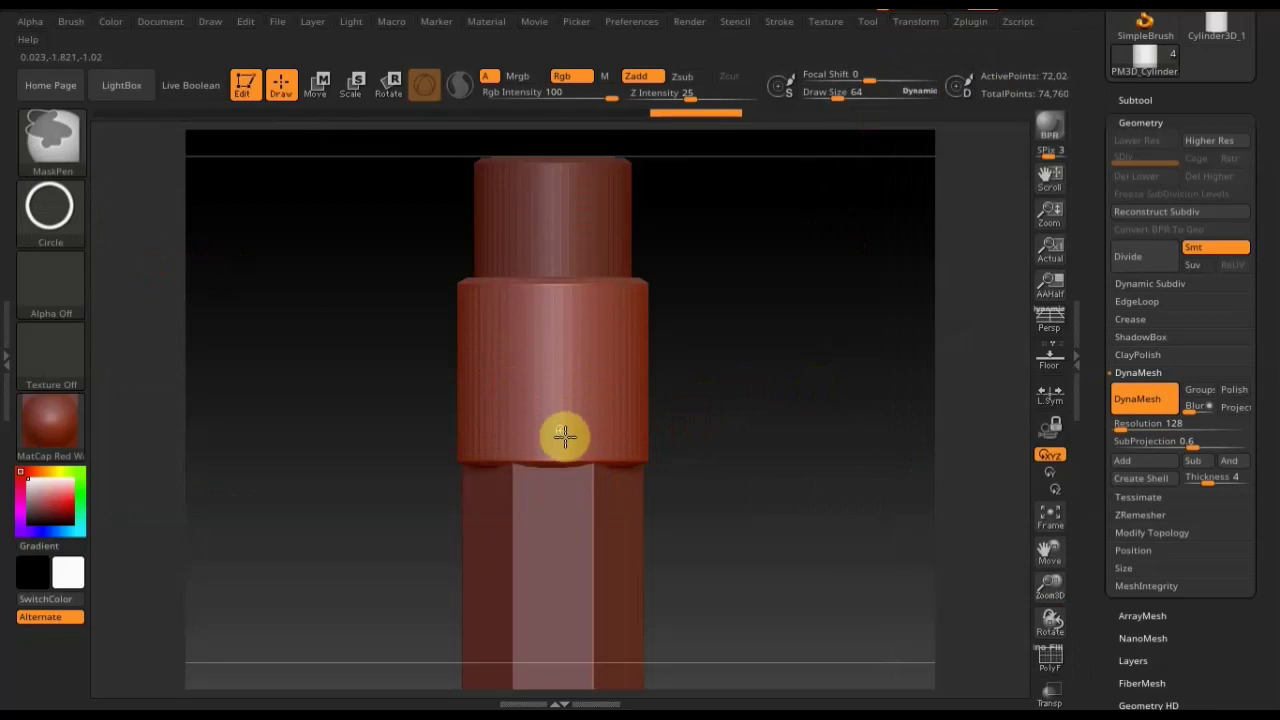
pyautogui.keyDown('ctrl'); pyautogui.click(567, 440); pyautogui.keyUp('ctrl')
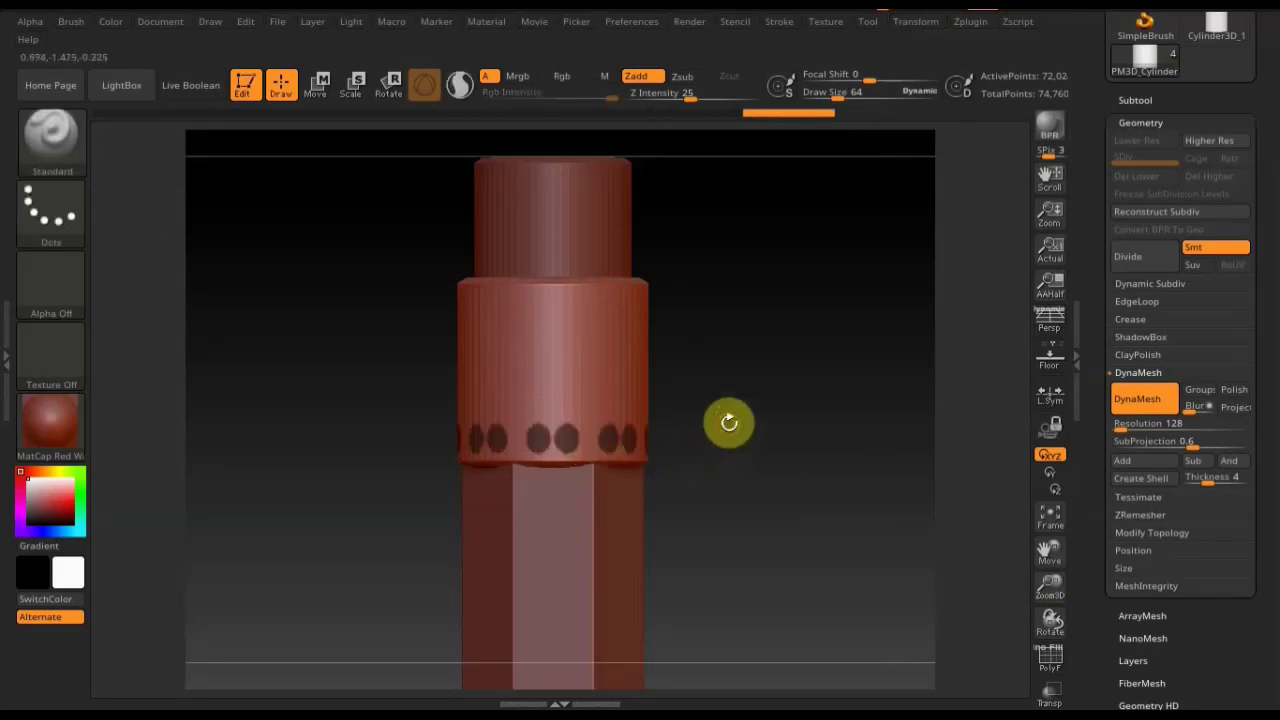
pyautogui.keyDown('ctrl'); pyautogui.moveTo(730, 434); pyautogui.dragTo(729, 422); pyautogui.keyUp('ctrl')
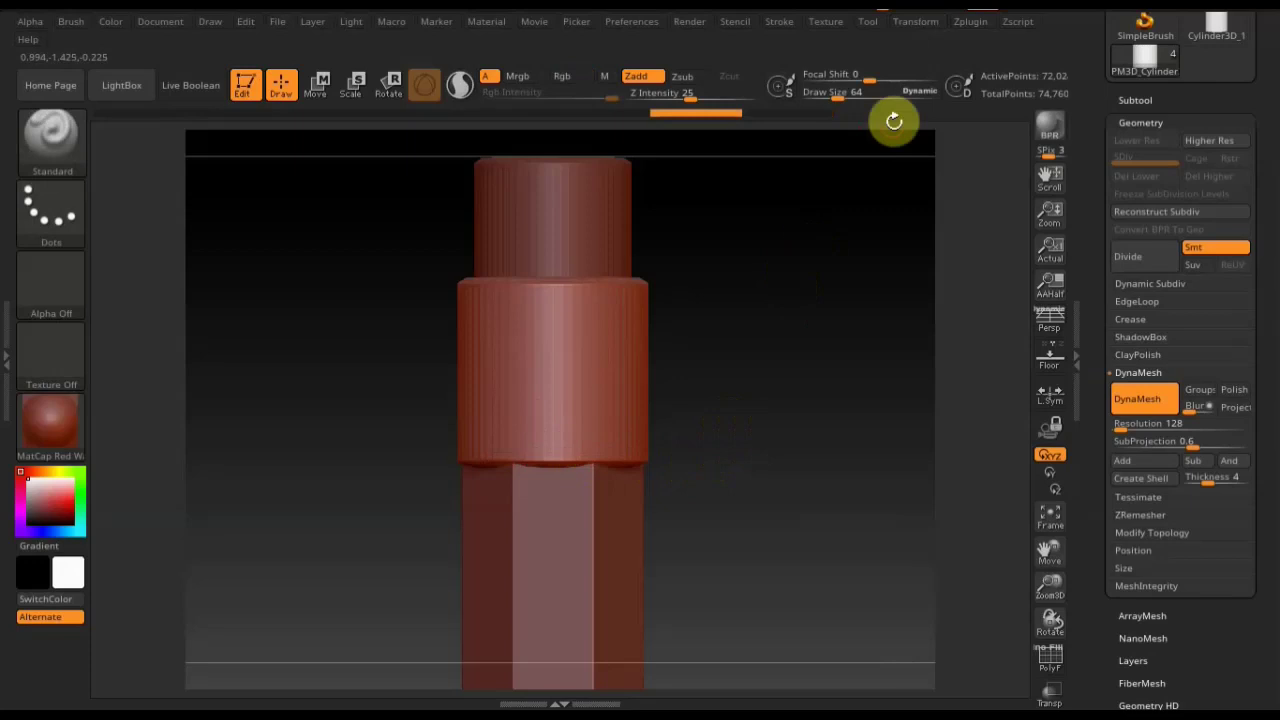
pyautogui.click(918, 21)
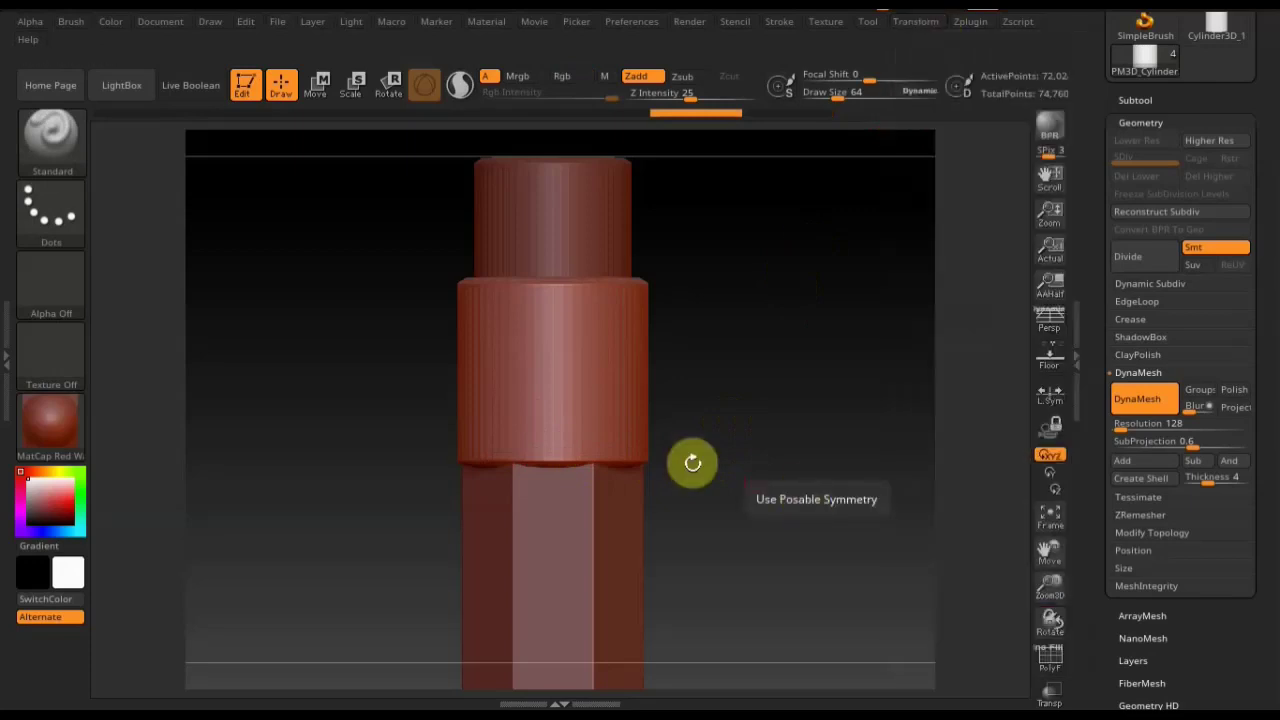
# Mask one round dot on the collar front and invert the mask so only the dots stay free.
pyautogui.press('ctrl')
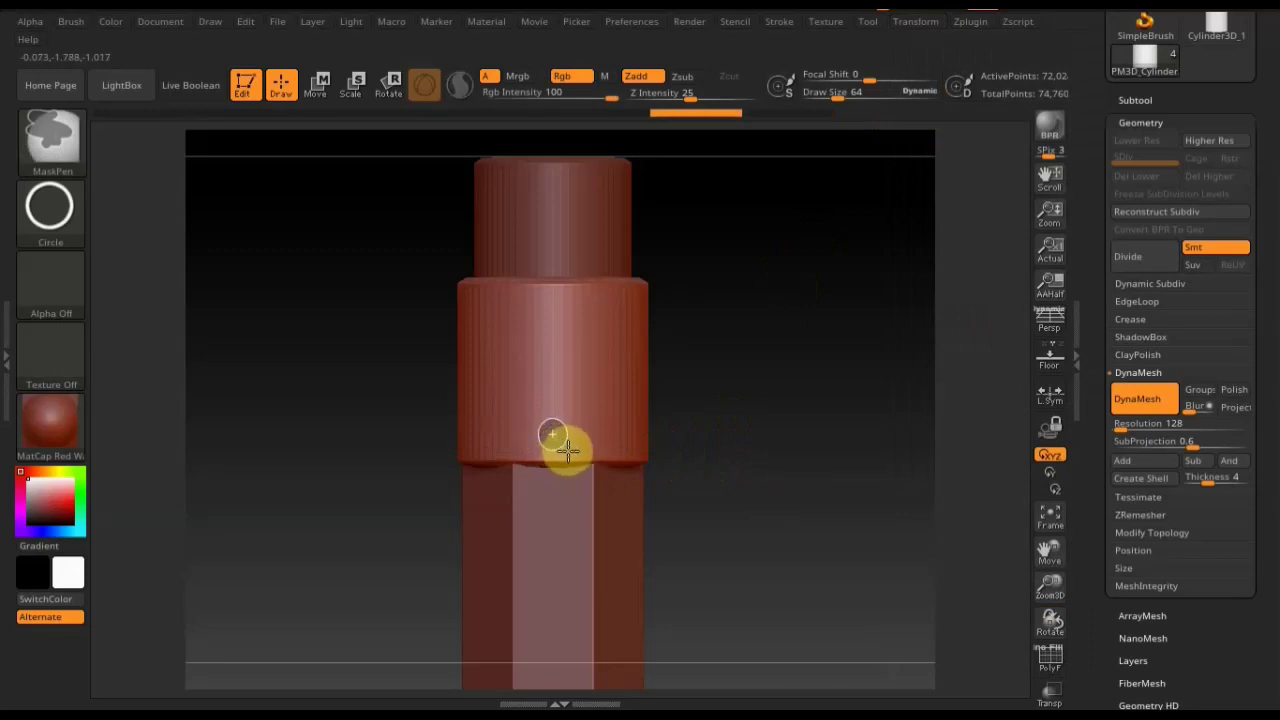
pyautogui.keyDown('ctrl'); pyautogui.click(552, 434); pyautogui.keyUp('ctrl')
pyautogui.moveTo(726, 451)
pyautogui.mouseDown()
pyautogui.moveTo(791, 463)
pyautogui.moveTo(733, 458)
pyautogui.mouseUp()
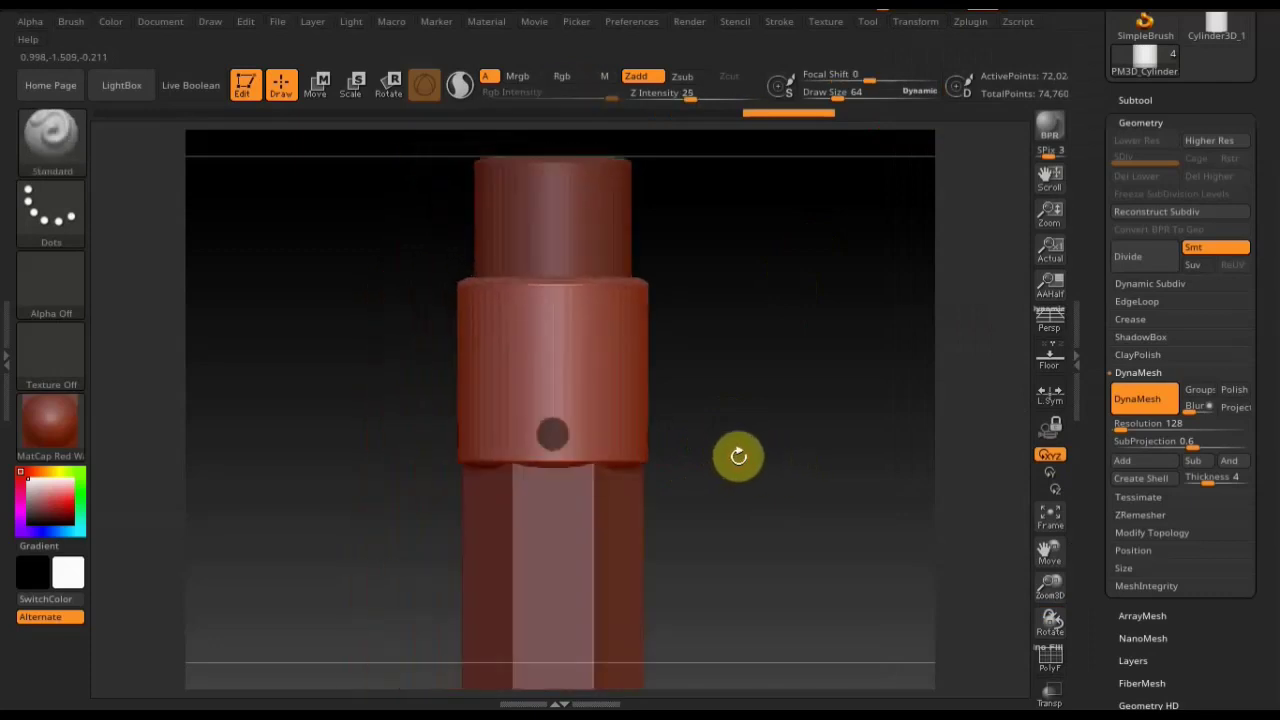
pyautogui.press('ctrl')
pyautogui.keyDown('ctrl'); pyautogui.click(762, 457); pyautogui.keyUp('ctrl')
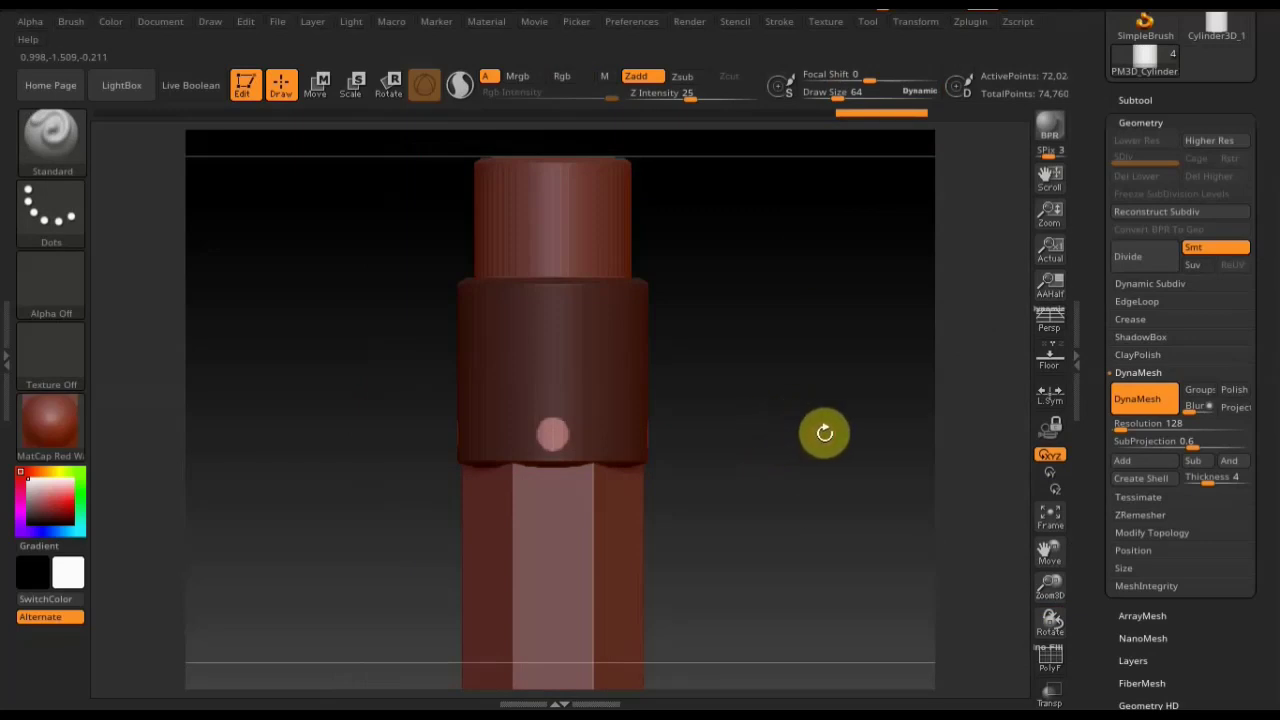
pyautogui.moveTo(811, 437)
pyautogui.mouseDown()
pyautogui.moveTo(761, 441)
pyautogui.moveTo(815, 447)
pyautogui.mouseUp()
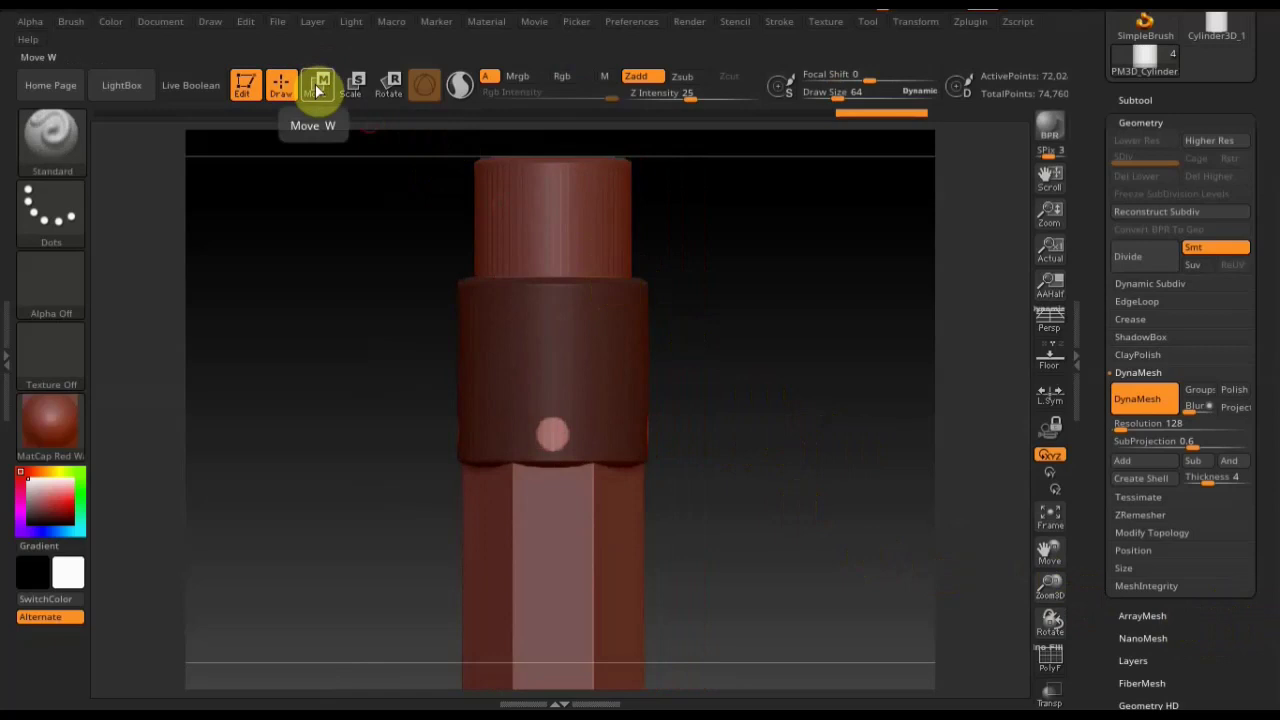
# Push the unmasked dots out into round studs with the Move gizmo, then return to Draw.
pyautogui.click(318, 87)
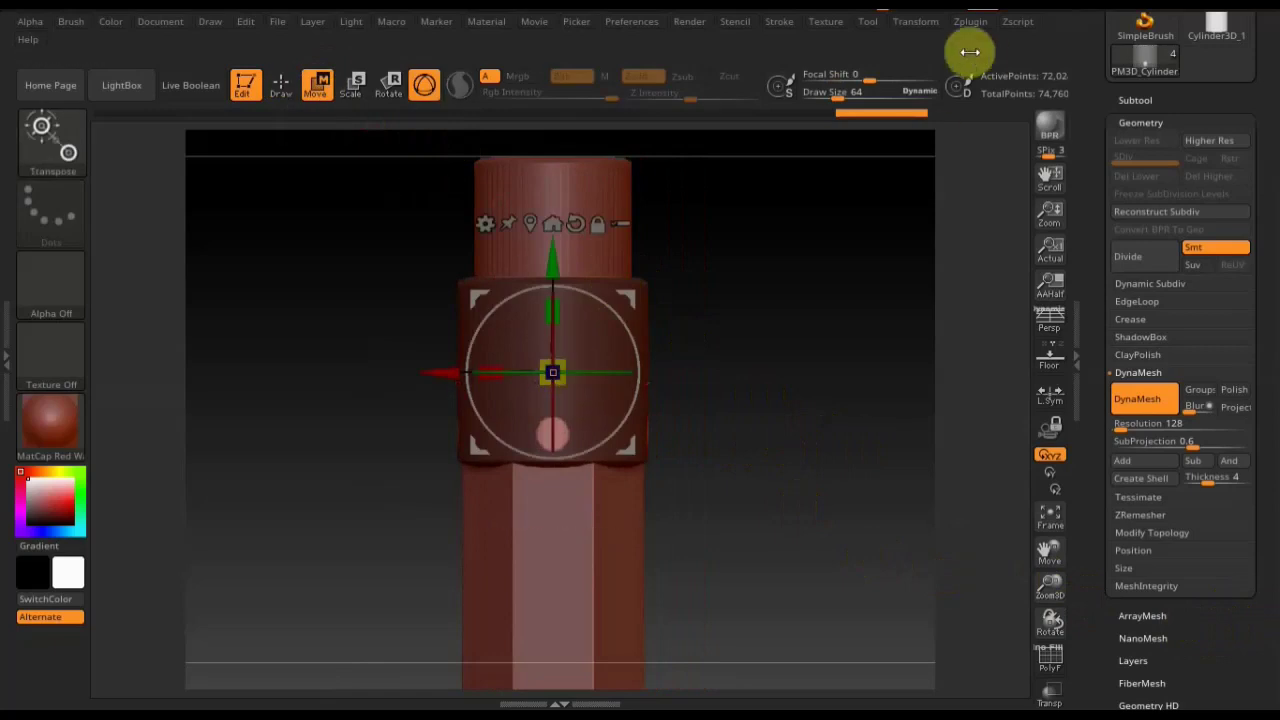
pyautogui.moveTo(568, 390); pyautogui.dragTo(573, 393)
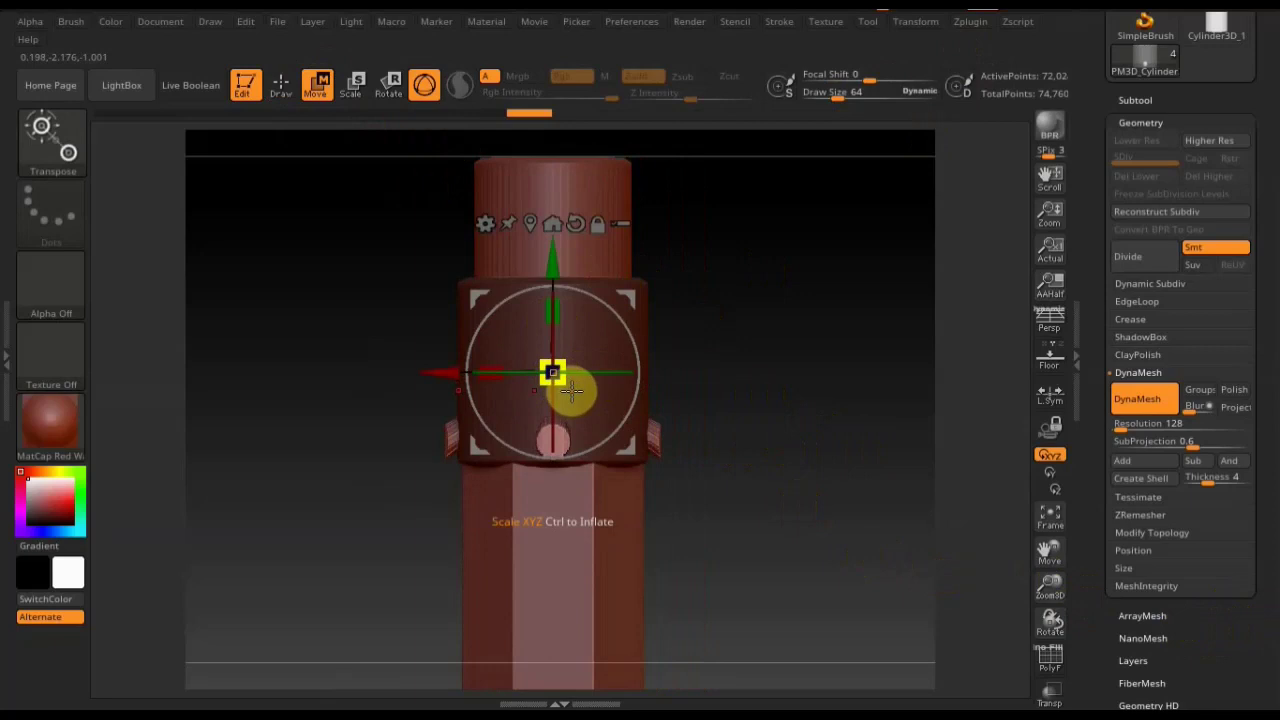
pyautogui.moveTo(557, 266); pyautogui.dragTo(557, 260)
pyautogui.moveTo(886, 420)
pyautogui.mouseDown()
pyautogui.moveTo(743, 443)
pyautogui.moveTo(877, 429)
pyautogui.moveTo(749, 371)
pyautogui.mouseUp()
pyautogui.click(284, 82)
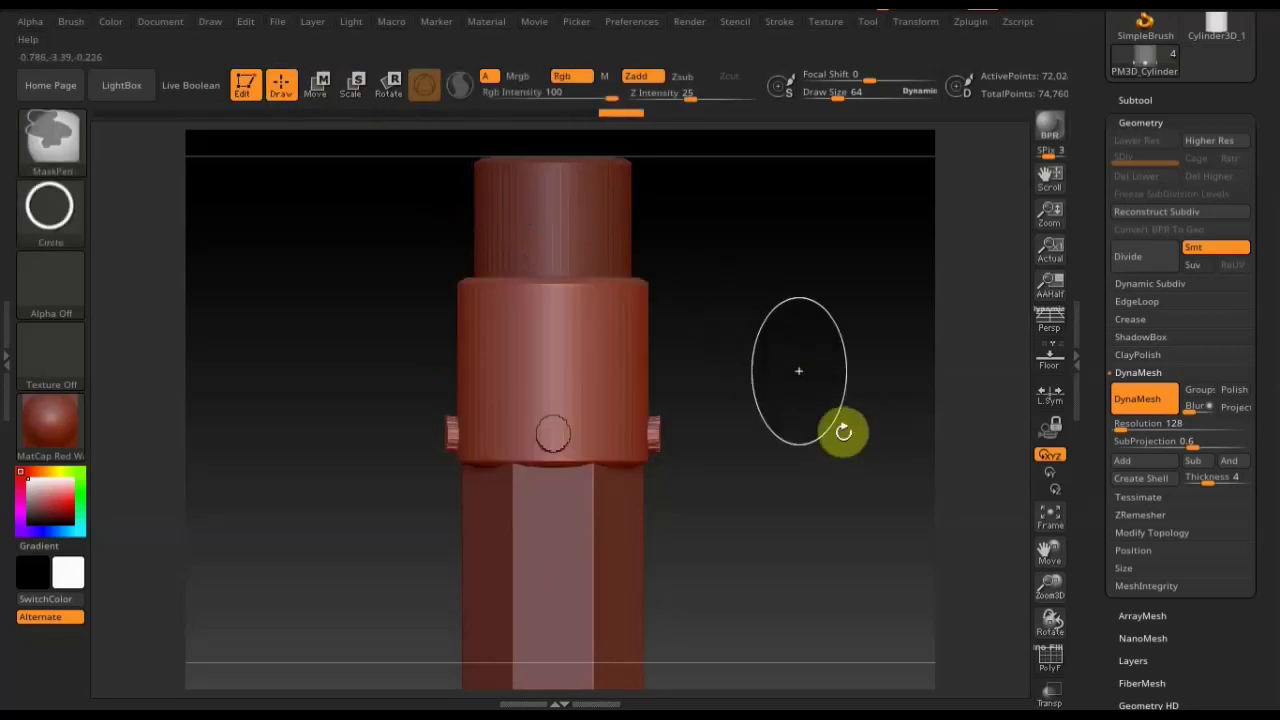
pyautogui.moveTo(837, 426)
pyautogui.mouseDown()
pyautogui.moveTo(949, 429)
pyautogui.moveTo(874, 409)
pyautogui.moveTo(854, 427)
pyautogui.mouseUp()
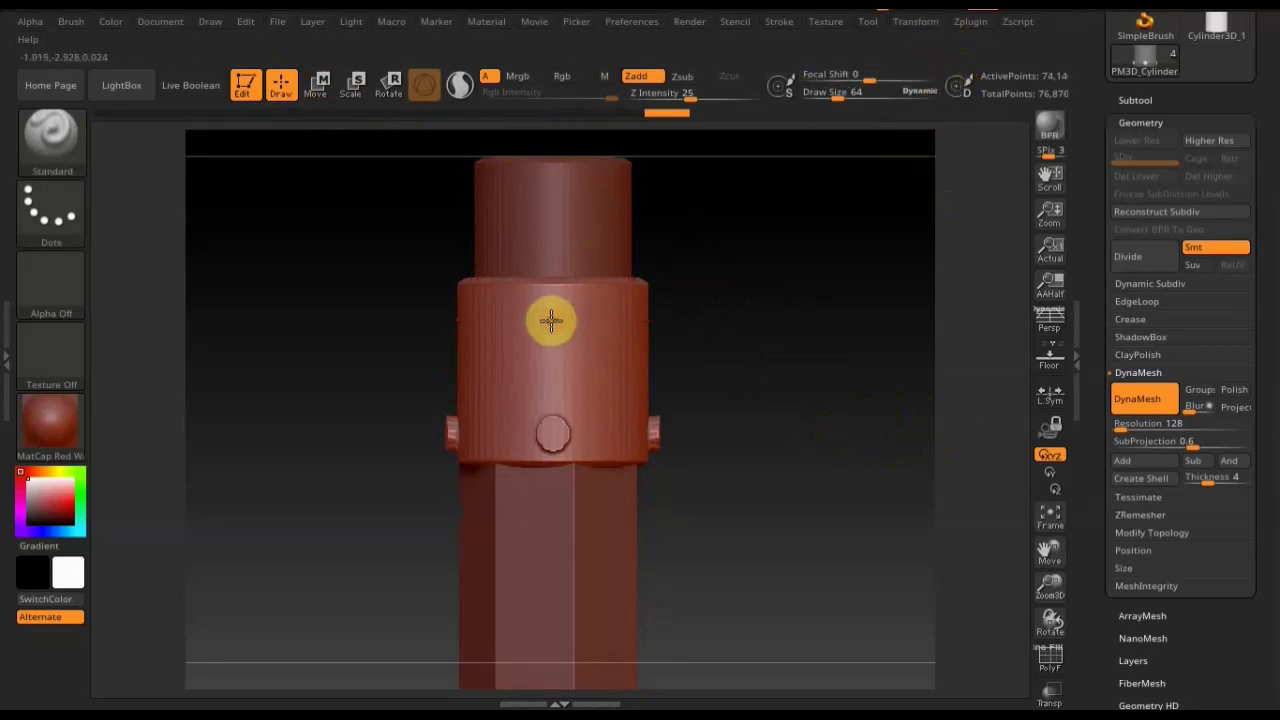
# Adjust the radial symmetry count and choose the FreeHand stroke for masking.
pyautogui.click(925, 24)
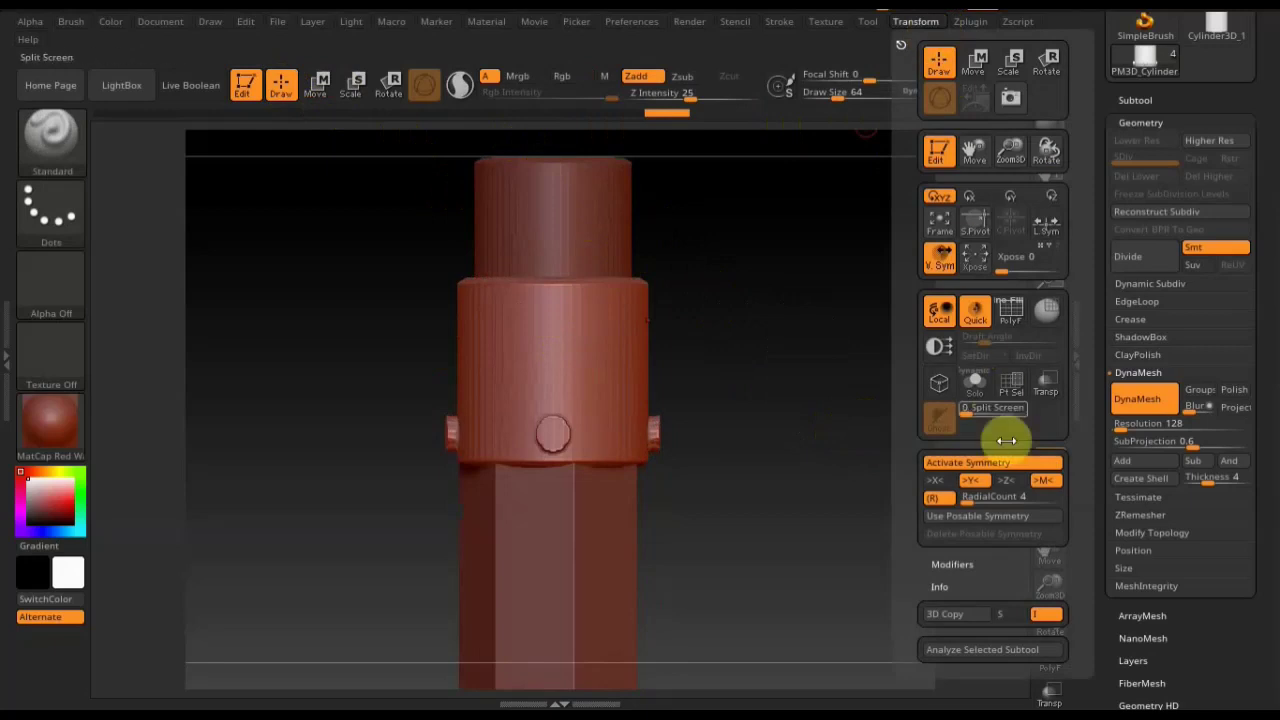
pyautogui.moveTo(969, 500); pyautogui.dragTo(977, 505)
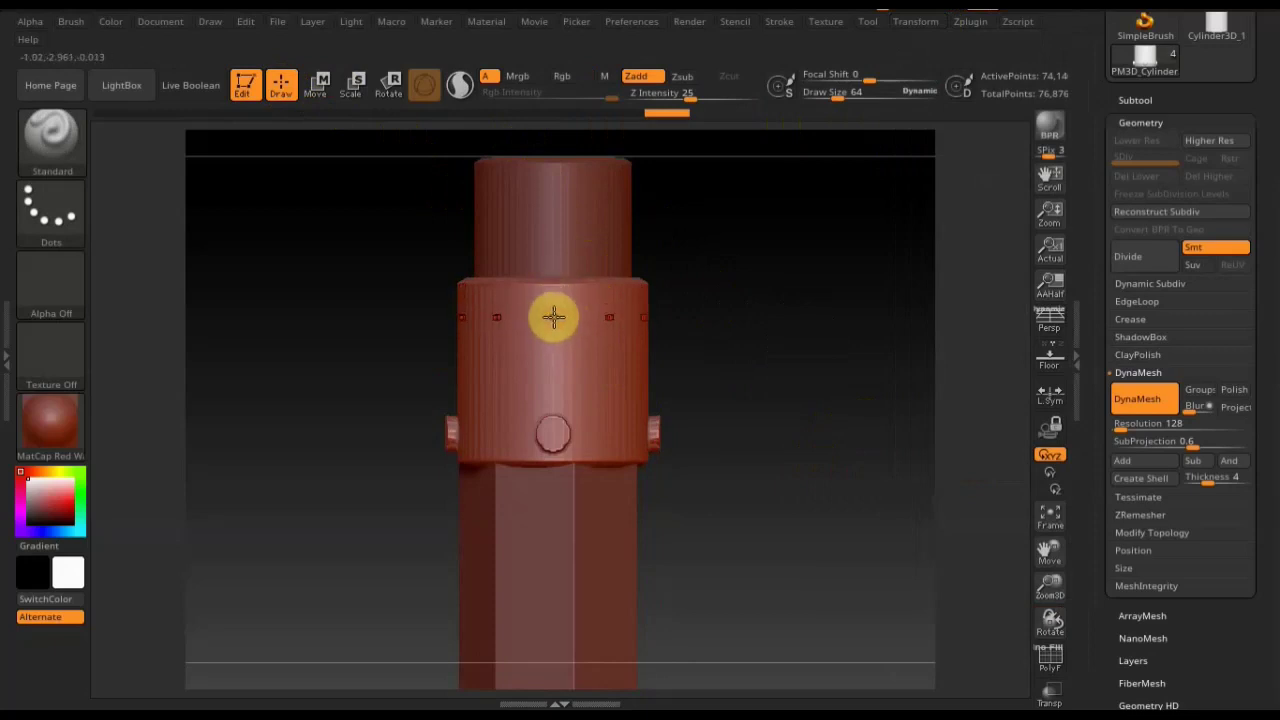
pyautogui.press('ctrl')
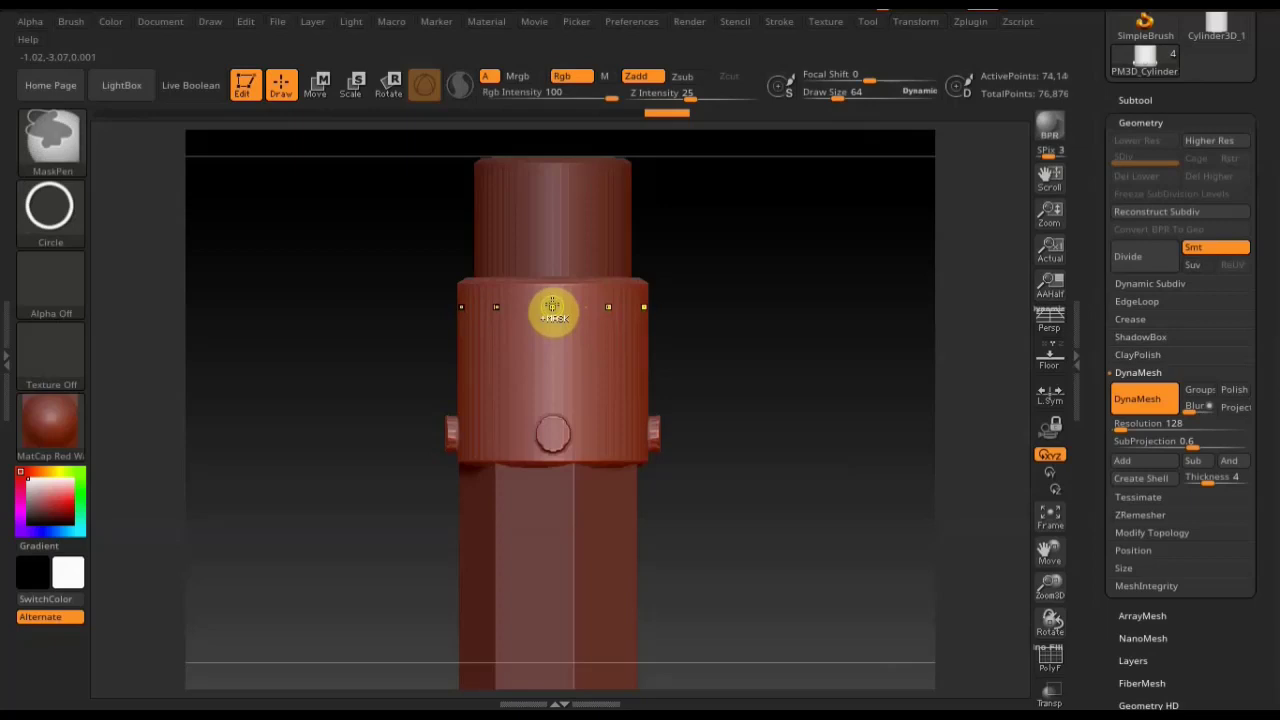
pyautogui.click(60, 215)
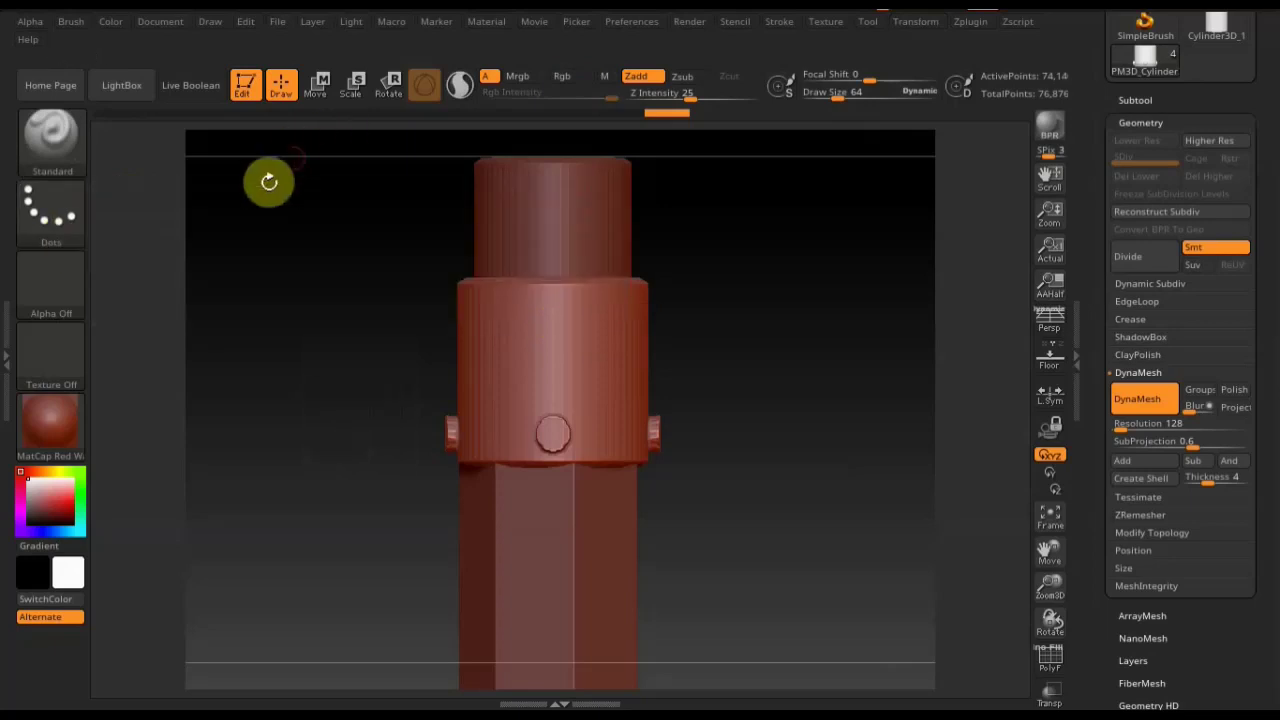
pyautogui.keyDown('ctrl'); pyautogui.click(75, 210); pyautogui.keyUp('ctrl')
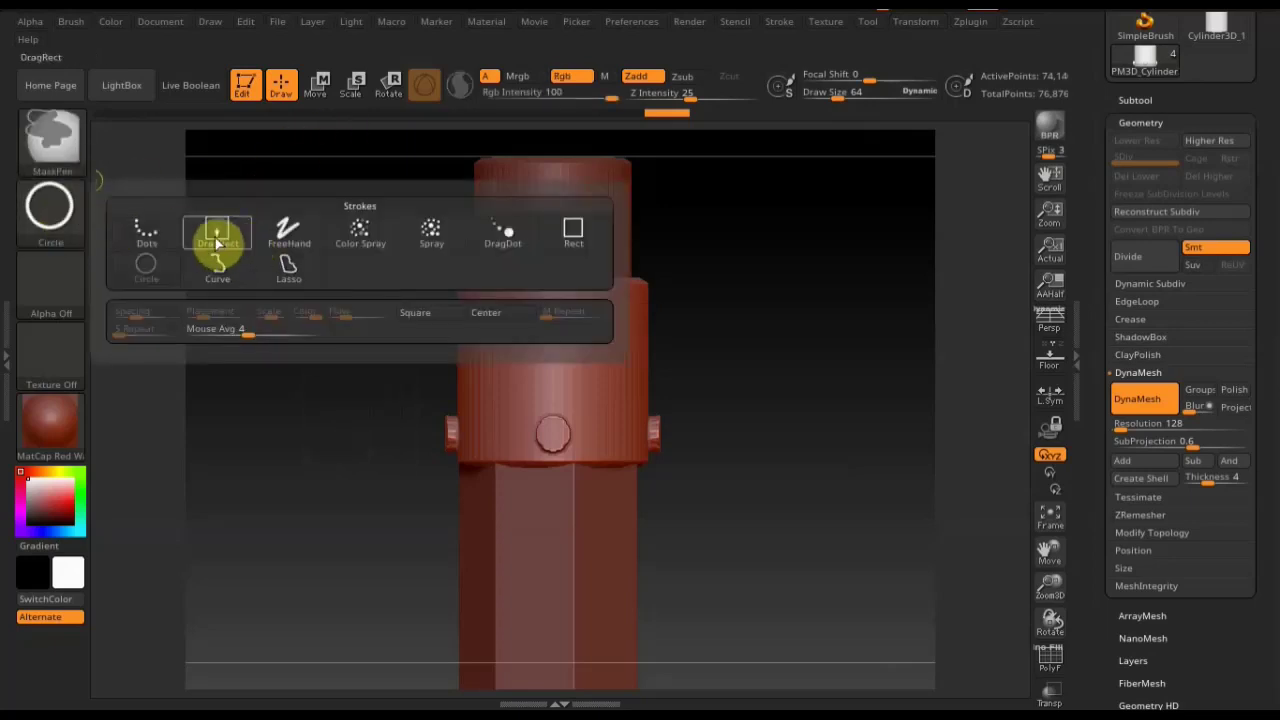
pyautogui.keyDown('ctrl'); pyautogui.click(298, 234); pyautogui.keyUp('ctrl')
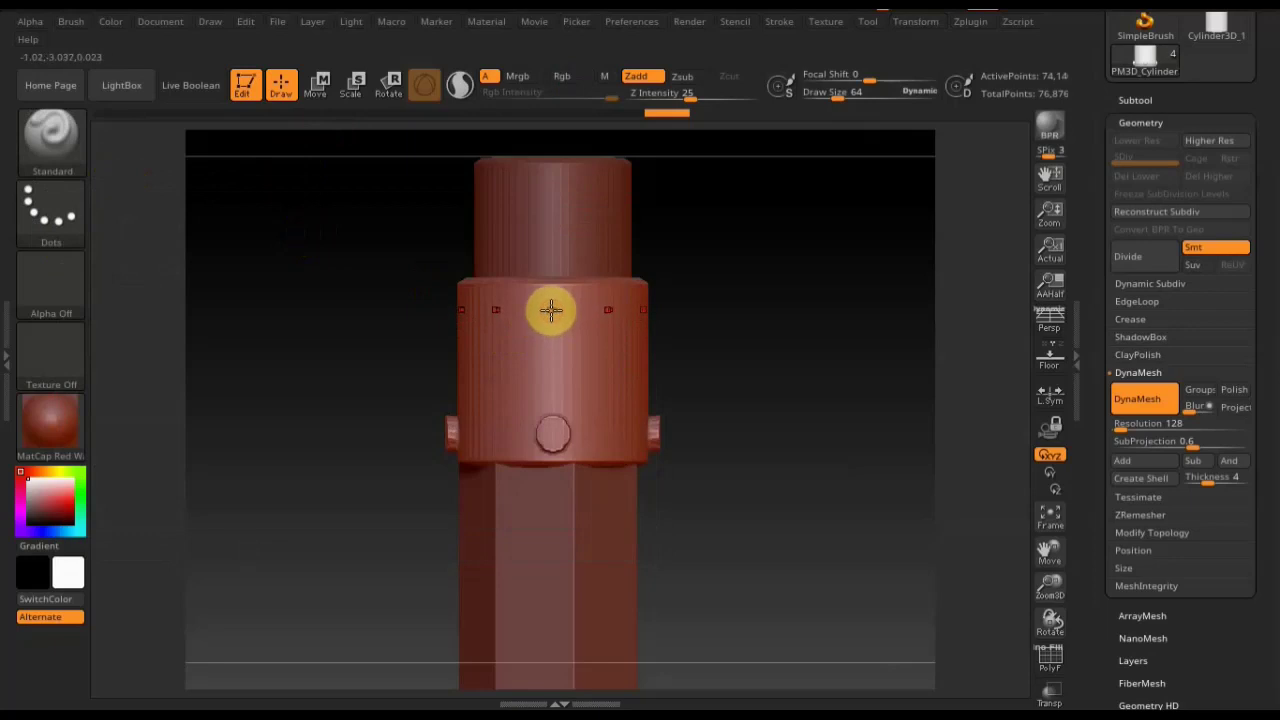
# Mask thin vertical stripes evenly around the collar, redoing the first attempt.
pyautogui.press('ctrl')
pyautogui.keyDown('ctrl'); pyautogui.moveTo(552, 325); pyautogui.dragTo(552, 395); pyautogui.keyUp('ctrl')
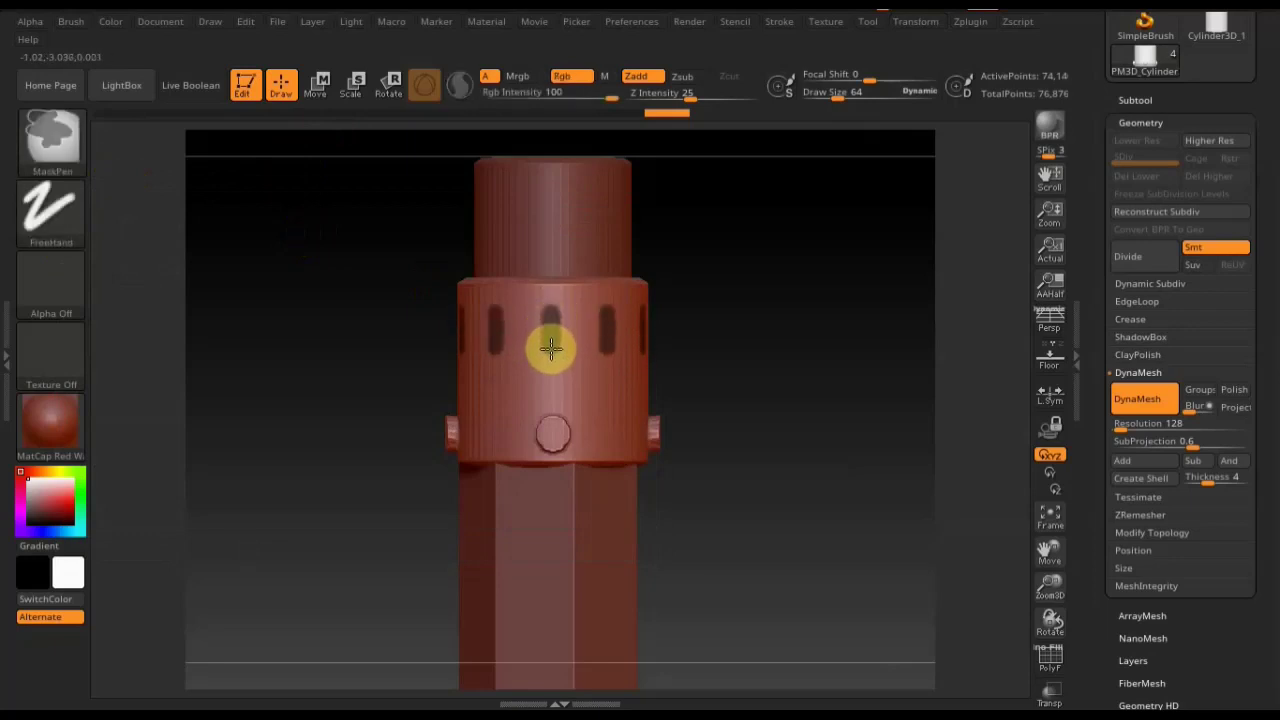
pyautogui.keyDown('ctrl'); pyautogui.moveTo(757, 290); pyautogui.dragTo(754, 363); pyautogui.keyUp('ctrl')
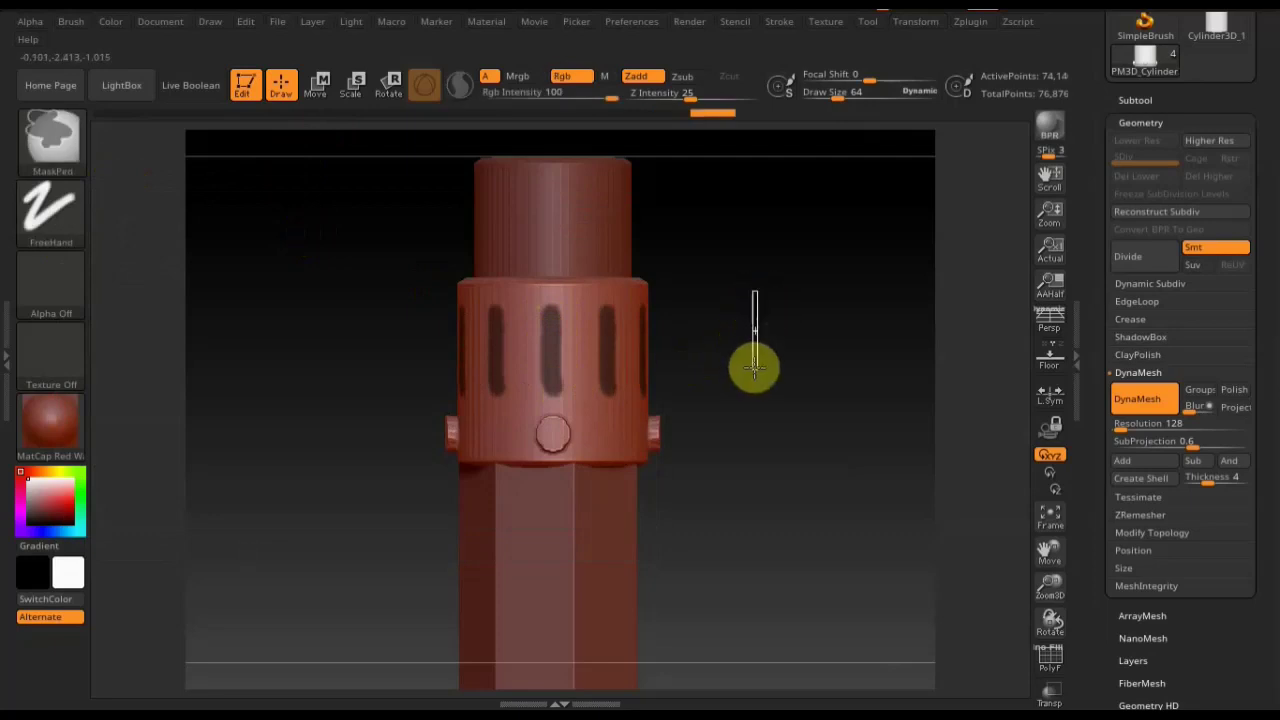
pyautogui.click(914, 22)
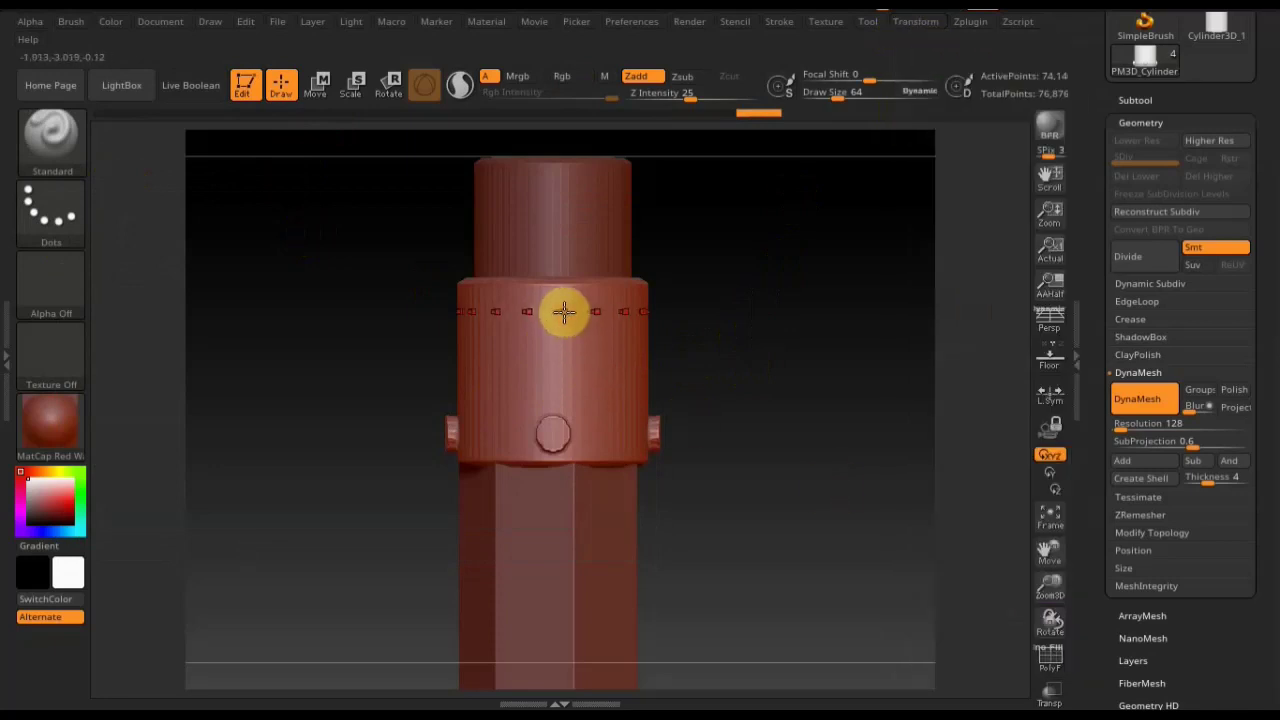
pyautogui.moveTo(745, 256)
pyautogui.keyDown('ctrl'); pyautogui.mouseDown()
pyautogui.moveTo(752, 405)
pyautogui.moveTo(752, 392)
pyautogui.moveTo(669, 423)
pyautogui.moveTo(563, 420)
pyautogui.moveTo(560, 406)
pyautogui.moveTo(687, 403)
pyautogui.moveTo(722, 386)
pyautogui.moveTo(588, 414)
pyautogui.moveTo(549, 406)
pyautogui.moveTo(717, 379)
pyautogui.moveTo(557, 399)
pyautogui.mouseUp(); pyautogui.keyUp('ctrl')
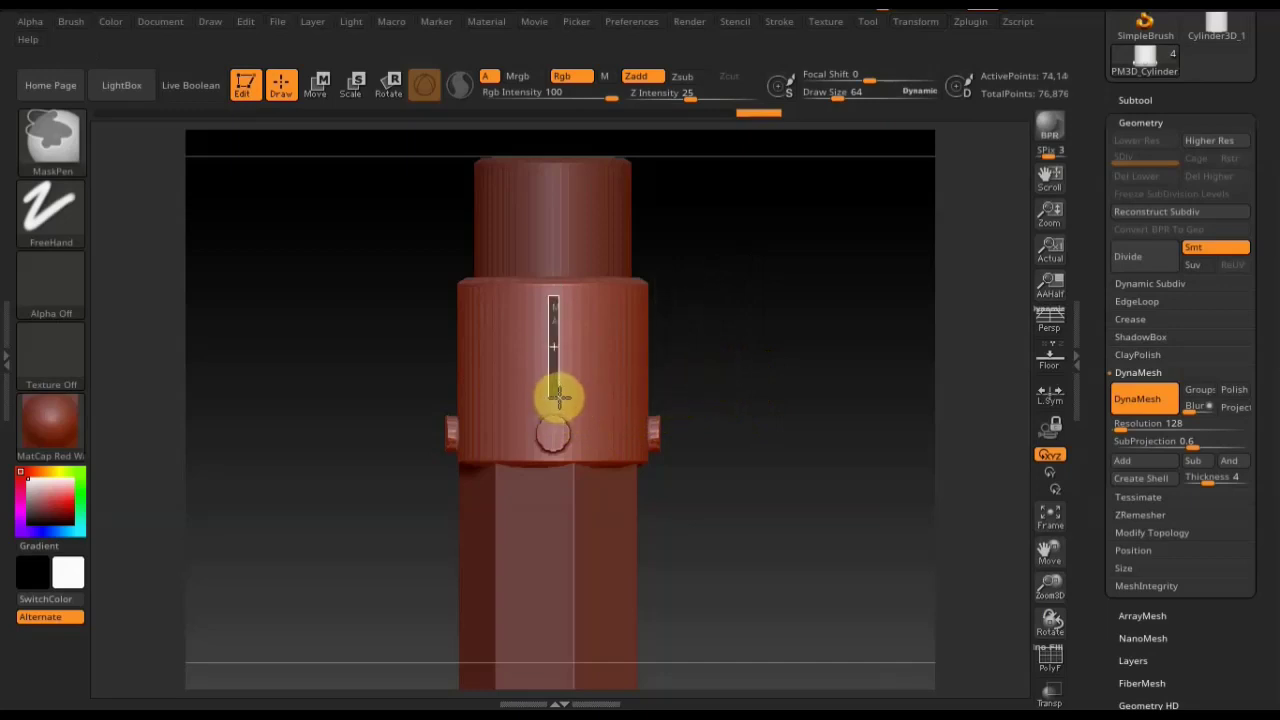
pyautogui.keyDown('ctrl'); pyautogui.moveTo(557, 399); pyautogui.dragTo(557, 399); pyautogui.keyUp('ctrl')
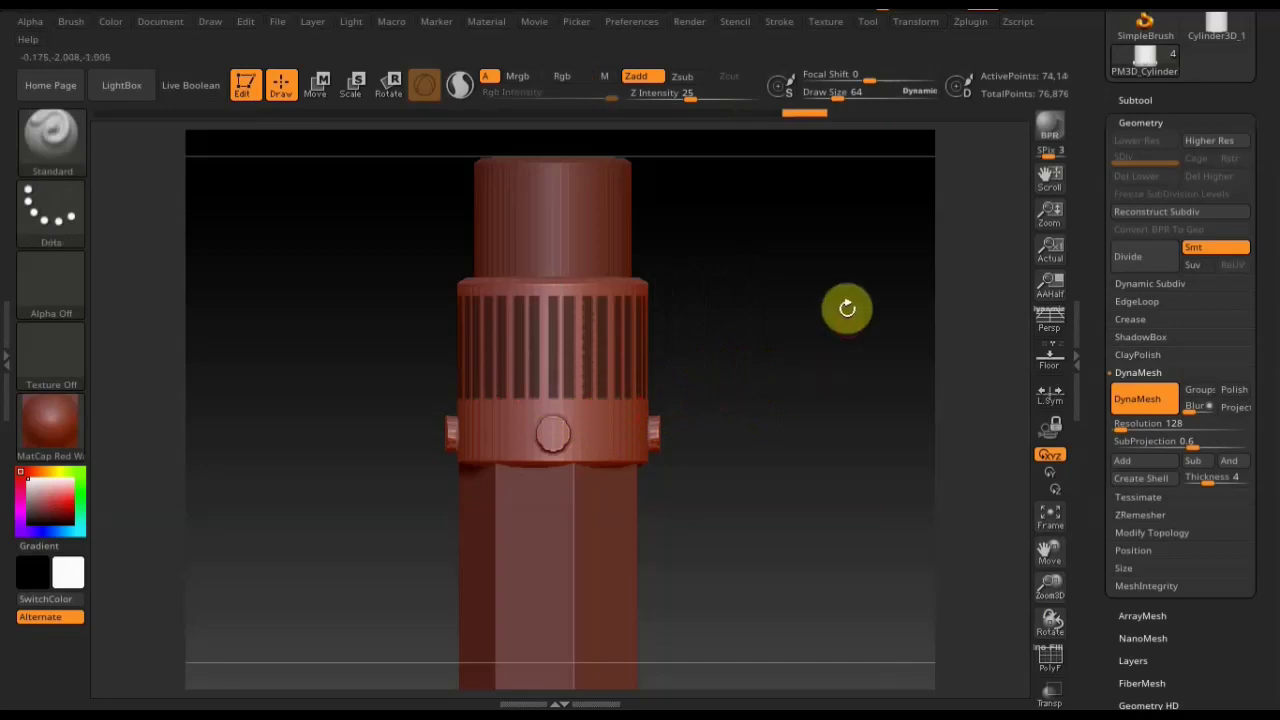
pyautogui.click(321, 90)
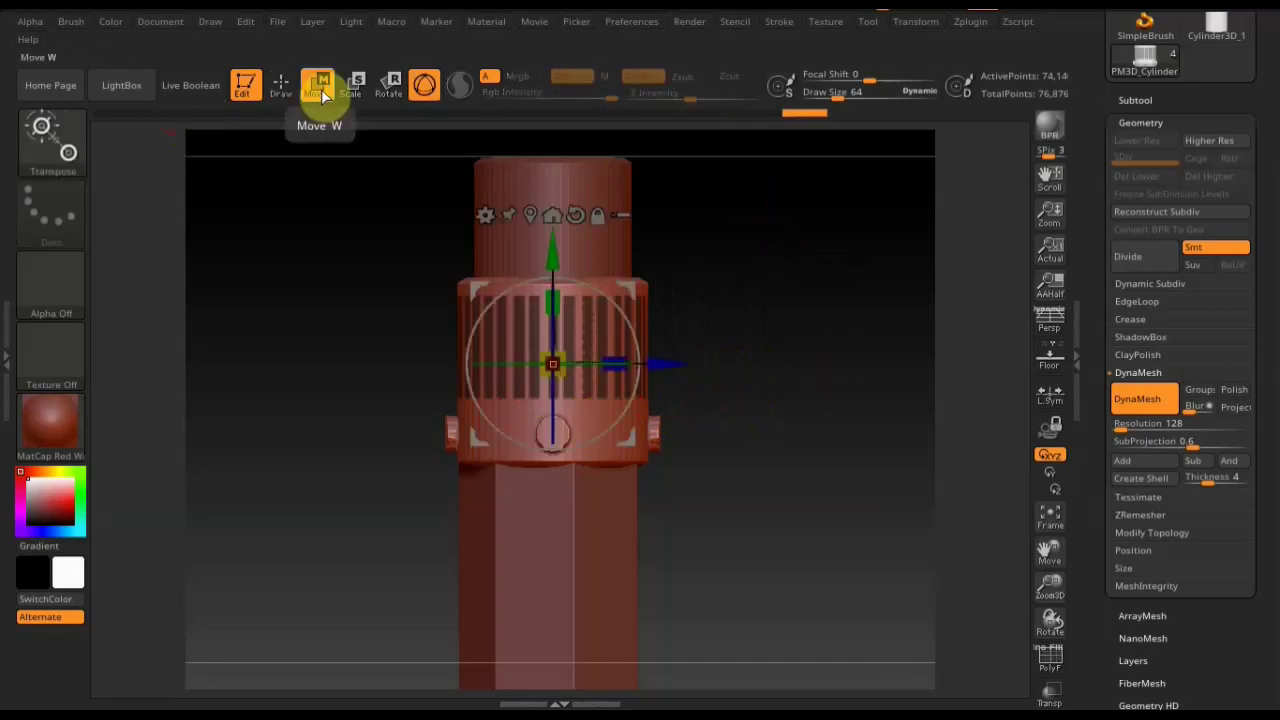
# Invert the mask and scale the free stripes outward into raised ribs with the Move gizmo.
pyautogui.click(282, 88)
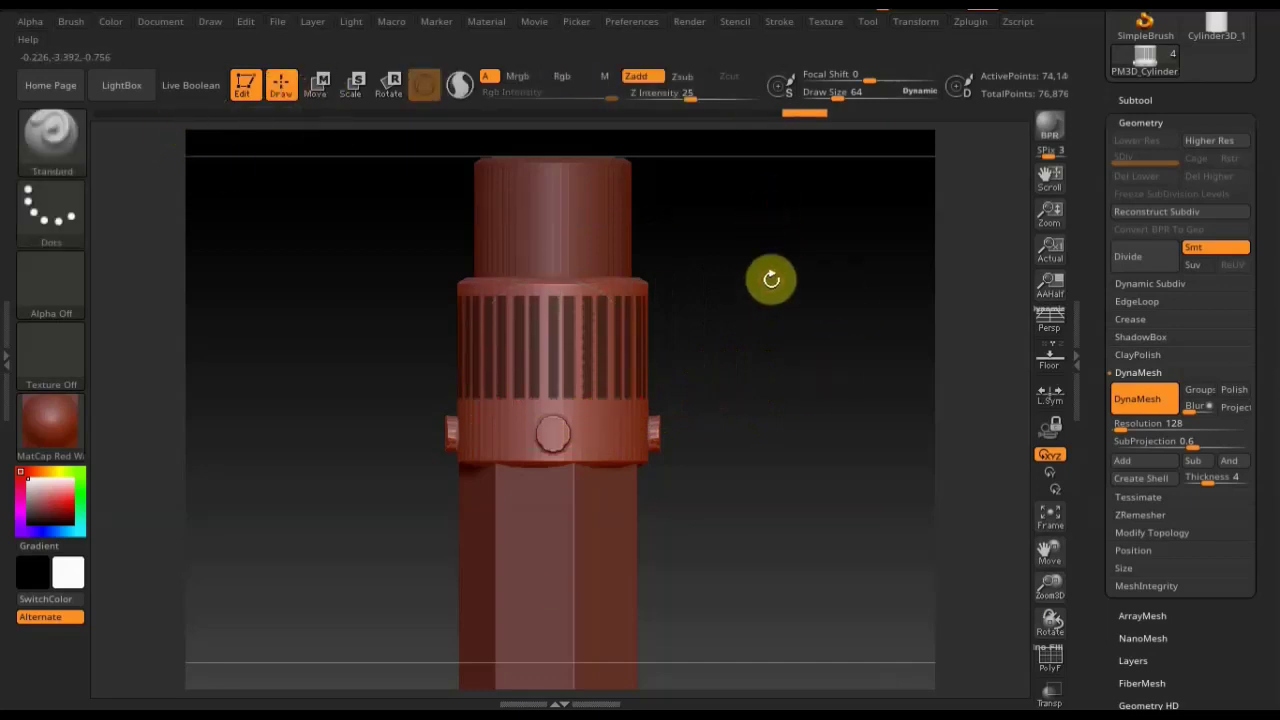
pyautogui.press('ctrl')
pyautogui.keyDown('ctrl'); pyautogui.click(771, 283); pyautogui.keyUp('ctrl')
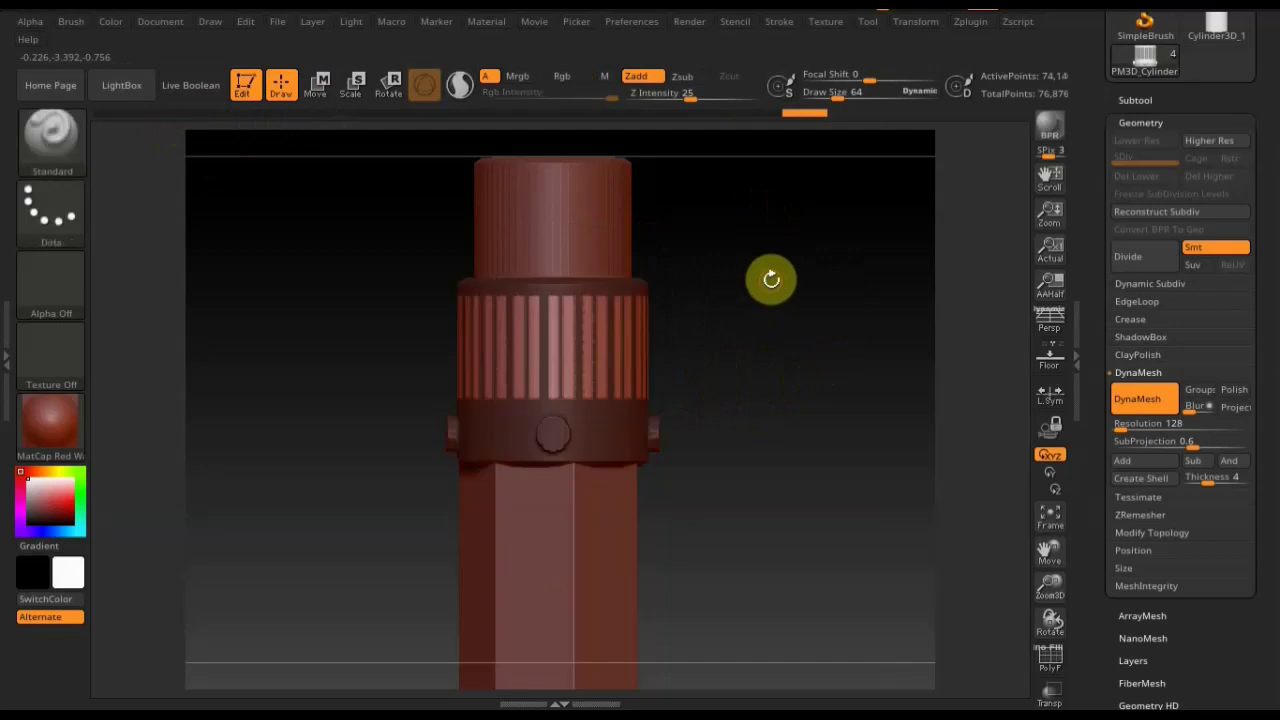
pyautogui.click(321, 86)
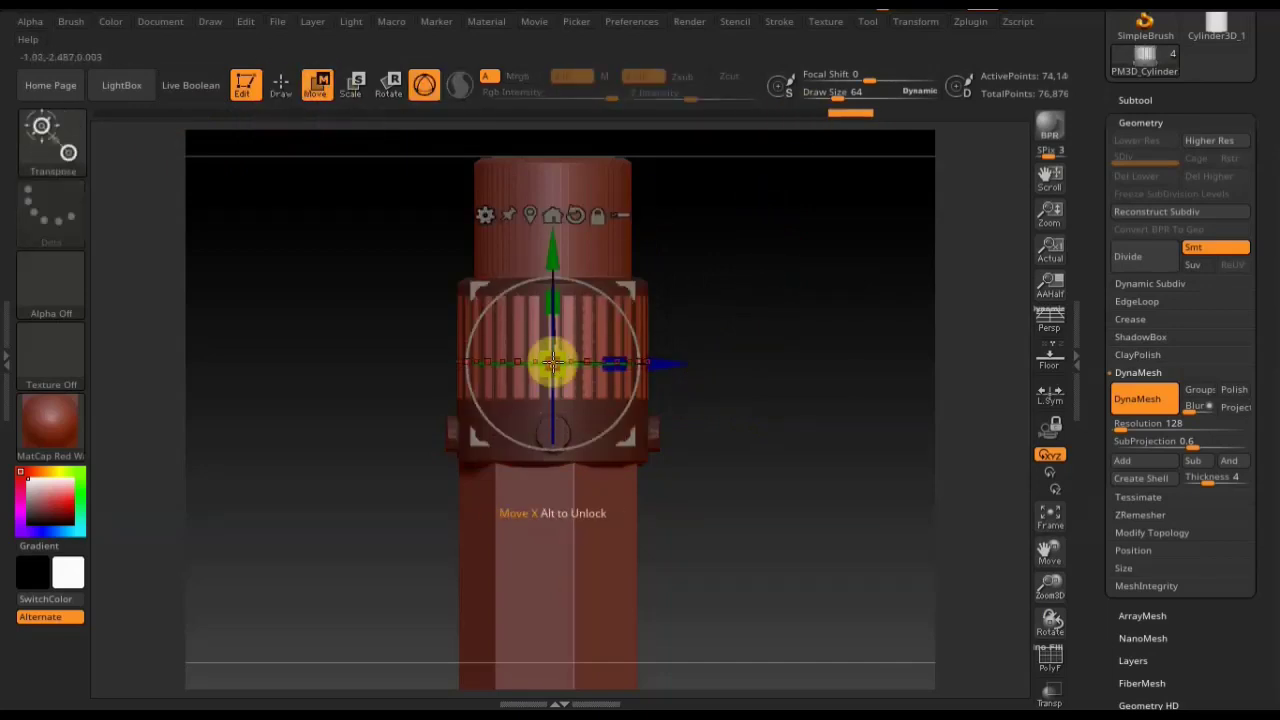
pyautogui.moveTo(567, 373); pyautogui.dragTo(561, 369)
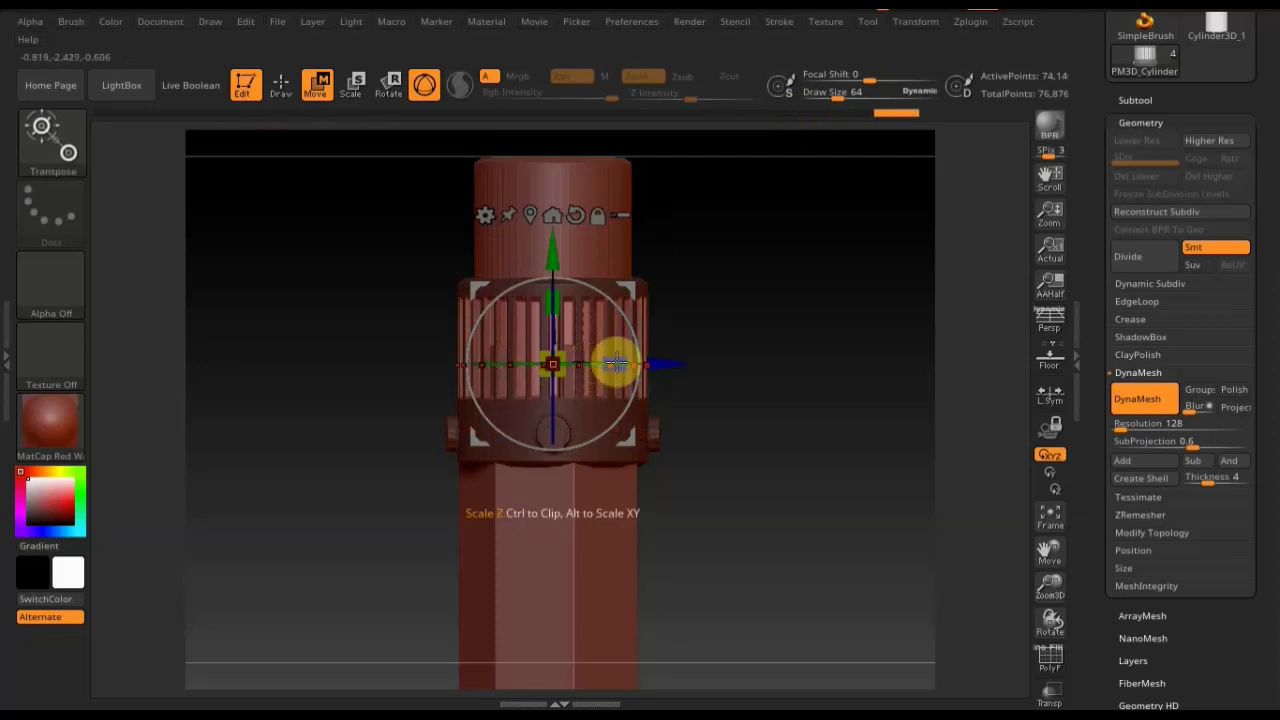
pyautogui.moveTo(706, 309)
pyautogui.mouseDown()
pyautogui.moveTo(795, 345)
pyautogui.moveTo(760, 319)
pyautogui.moveTo(737, 354)
pyautogui.mouseUp()
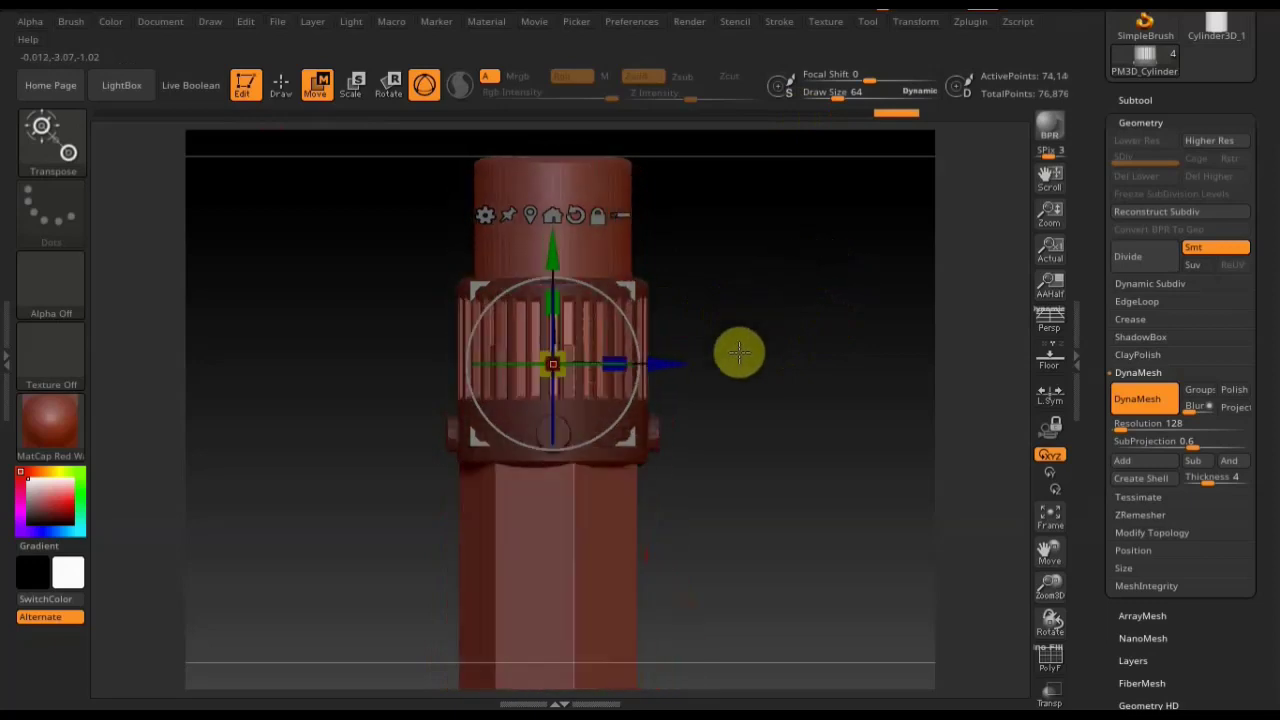
# Return to Draw mode and zoom out to view the whole pencil upright.
pyautogui.click(285, 89)
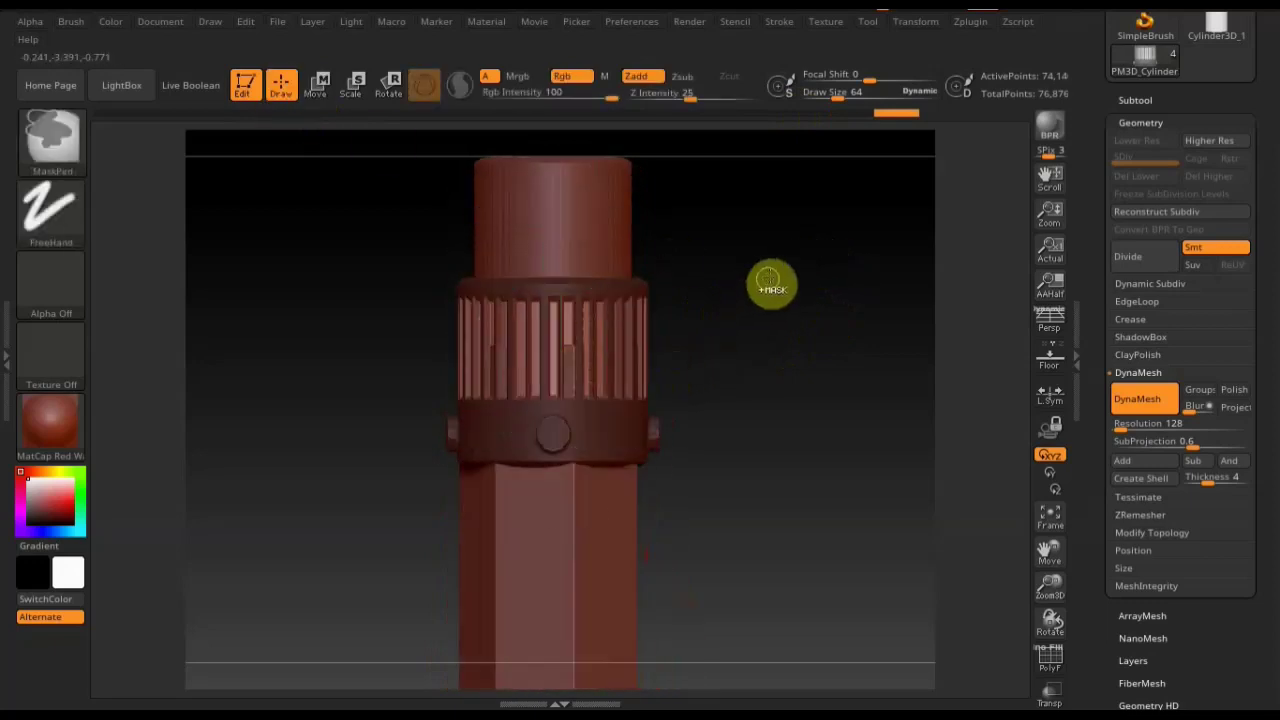
pyautogui.keyDown('shift'); pyautogui.moveTo(763, 355); pyautogui.dragTo(720, 330); pyautogui.keyUp('shift')
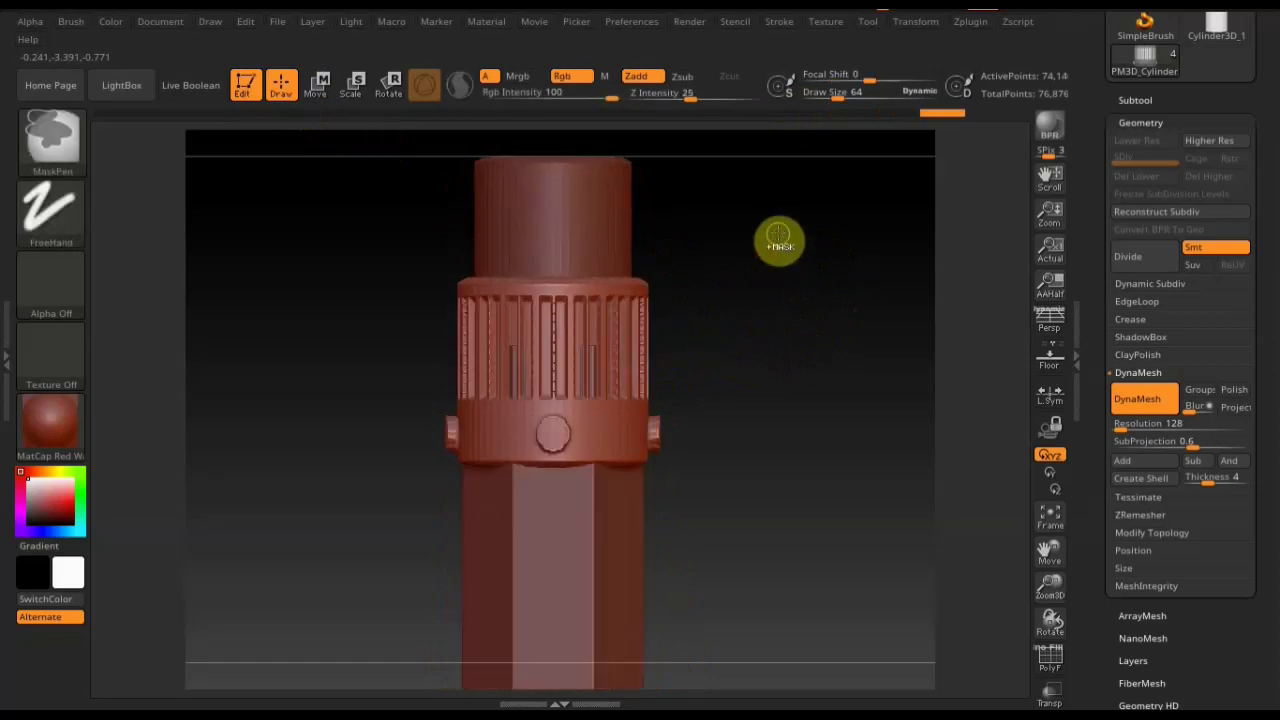
pyautogui.moveTo(808, 277)
pyautogui.mouseDown()
pyautogui.moveTo(780, 294)
pyautogui.moveTo(746, 286)
pyautogui.moveTo(769, 294)
pyautogui.mouseUp()
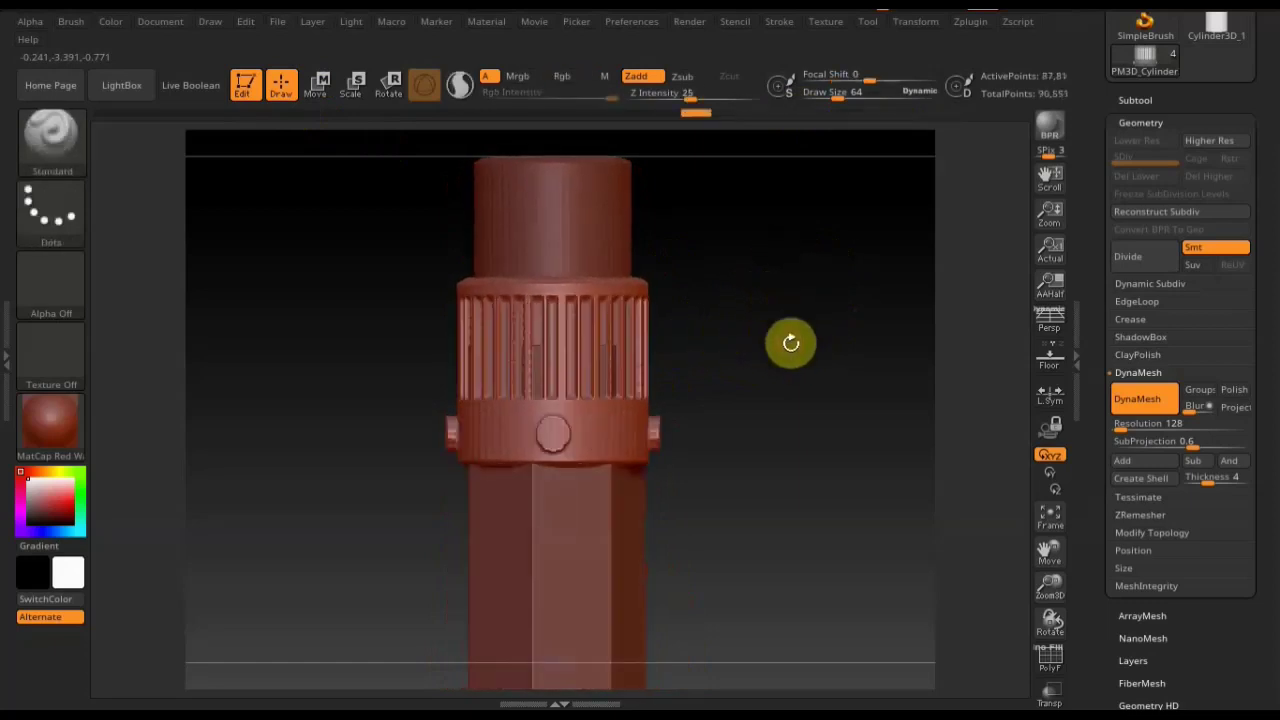
pyautogui.moveTo(789, 349)
pyautogui.keyDown('alt'); pyautogui.mouseDown()
pyautogui.moveTo(783, 366)
pyautogui.moveTo(723, 211)
pyautogui.moveTo(700, 286)
pyautogui.moveTo(723, 380)
pyautogui.moveTo(723, 330)
pyautogui.moveTo(577, 506)
pyautogui.moveTo(547, 505)
pyautogui.mouseUp(); pyautogui.keyUp('alt')
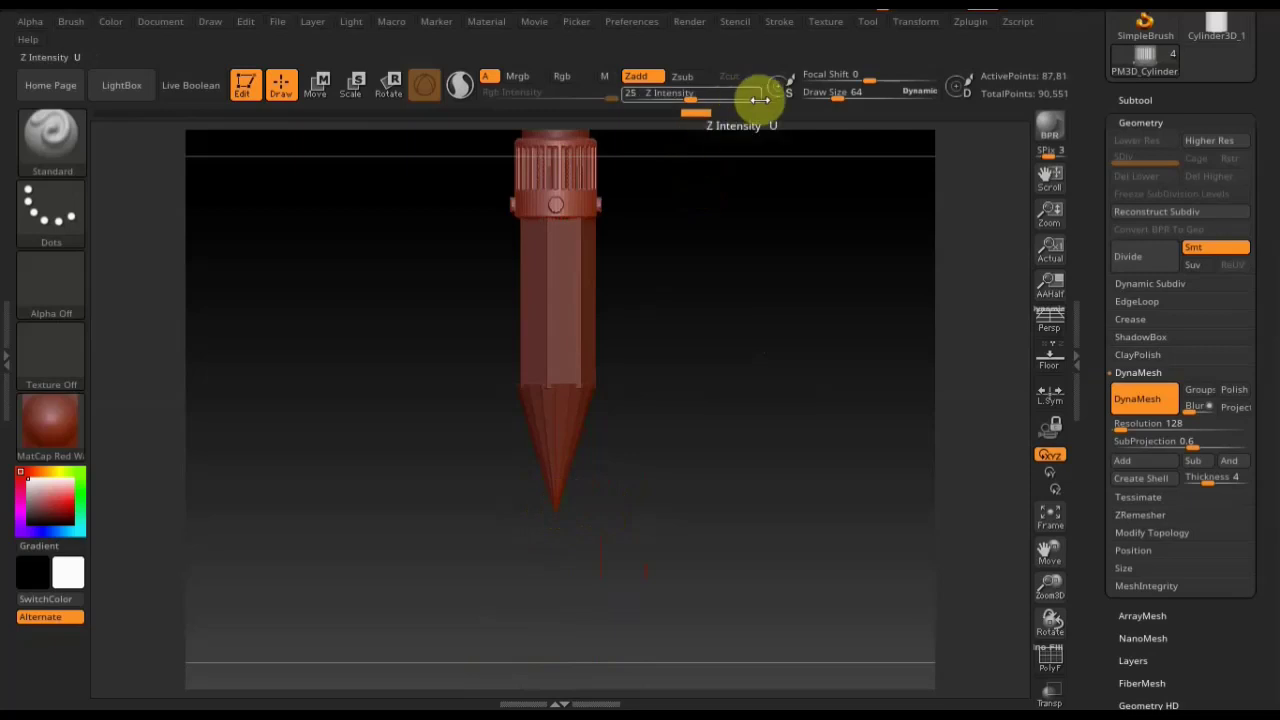
# Select the cone tip and remesh it into dense geometry.
pyautogui.keyDown('alt'); pyautogui.click(586, 458); pyautogui.keyUp('alt')
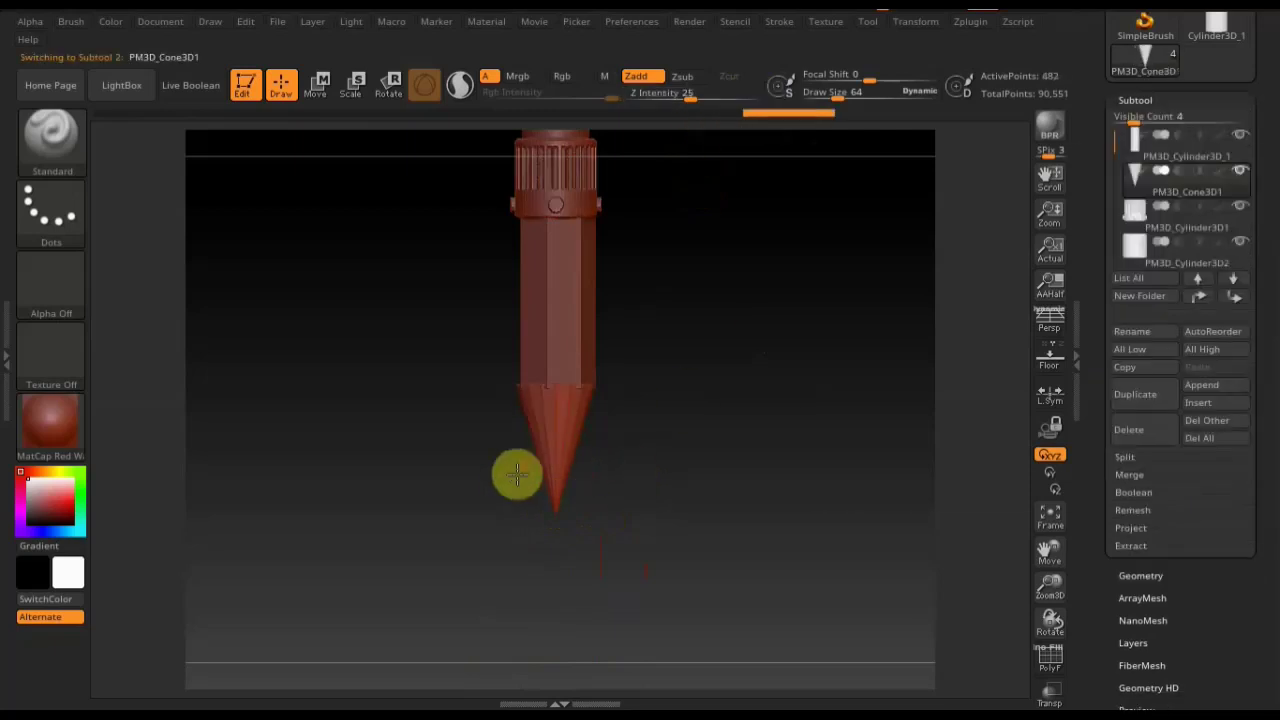
pyautogui.moveTo(1147, 578); pyautogui.dragTo(1145, 420)
pyautogui.click(1138, 372)
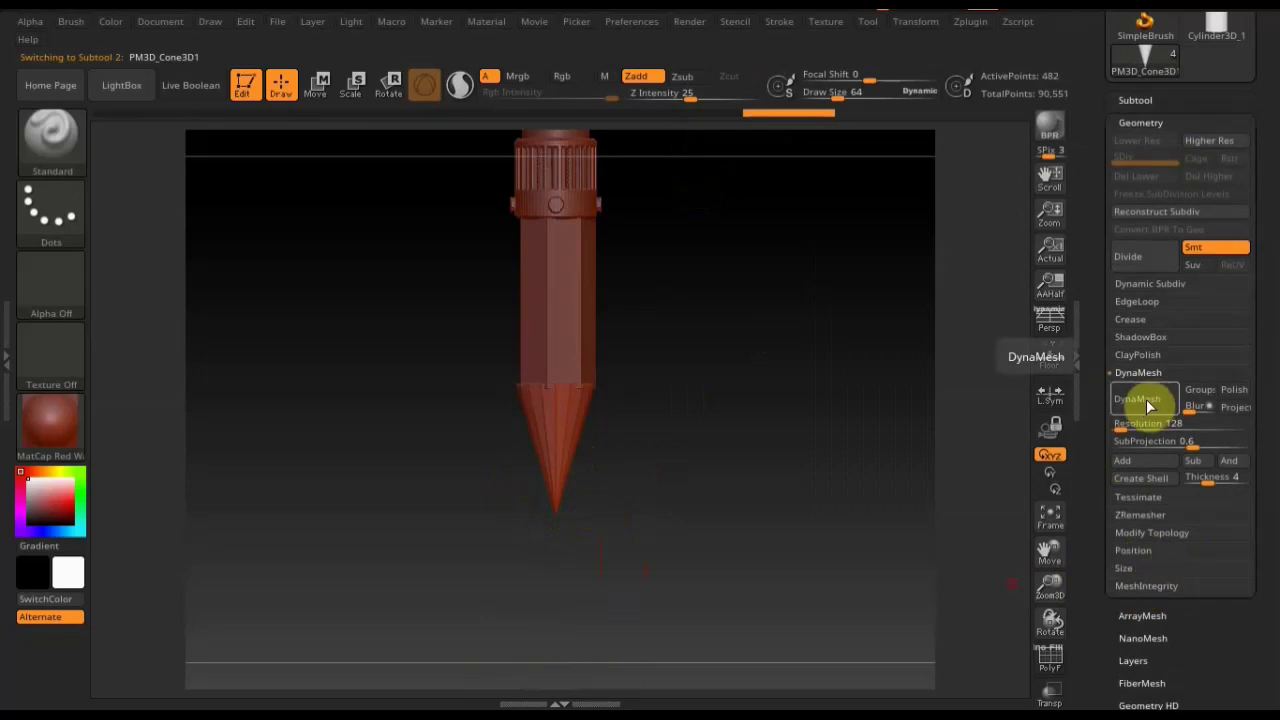
pyautogui.click(1146, 399)
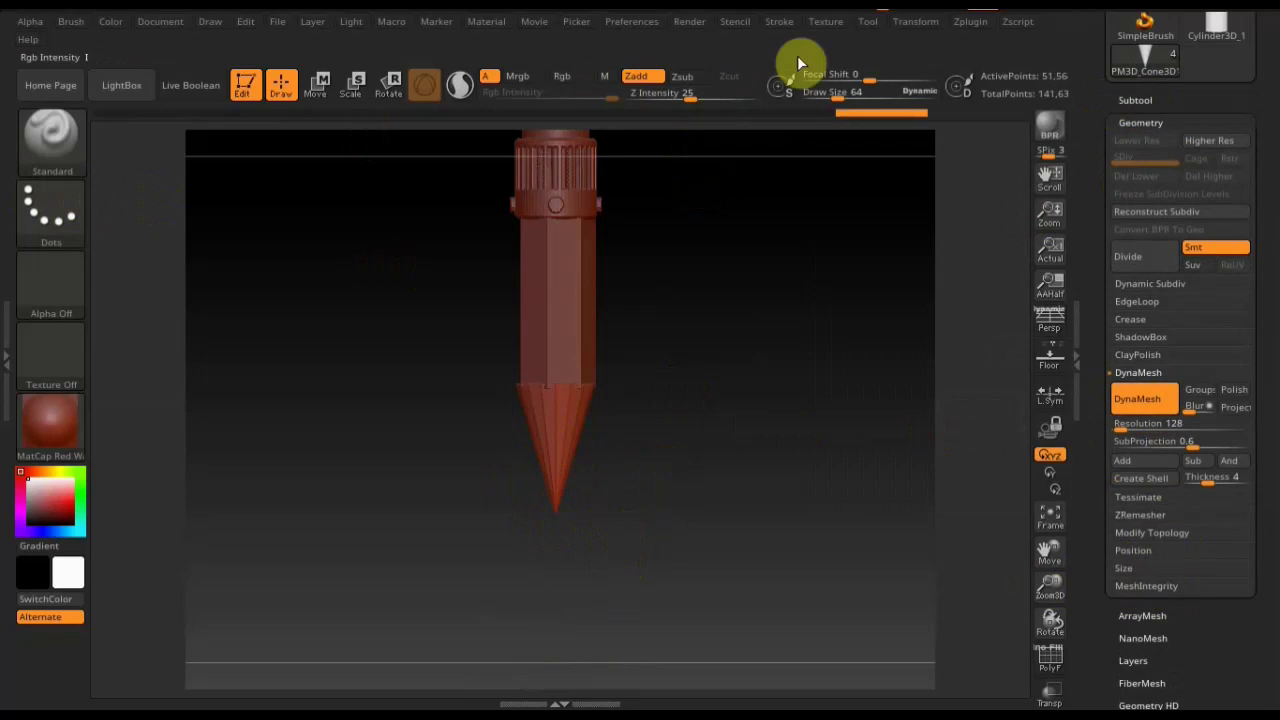
# Mask a rectangle below the pencil's point, then invert it so only the tip is free.
pyautogui.click(913, 24)
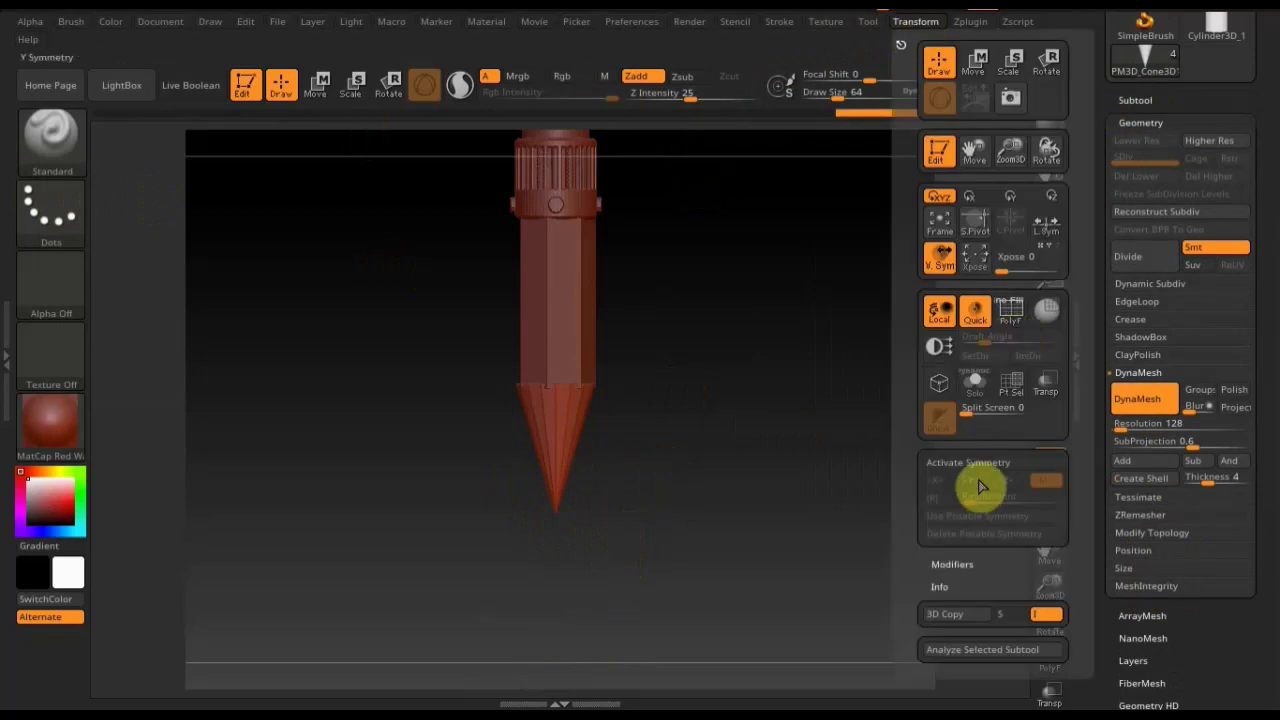
pyautogui.keyDown('ctrl'); pyautogui.moveTo(620, 589); pyautogui.dragTo(502, 491); pyautogui.keyUp('ctrl')
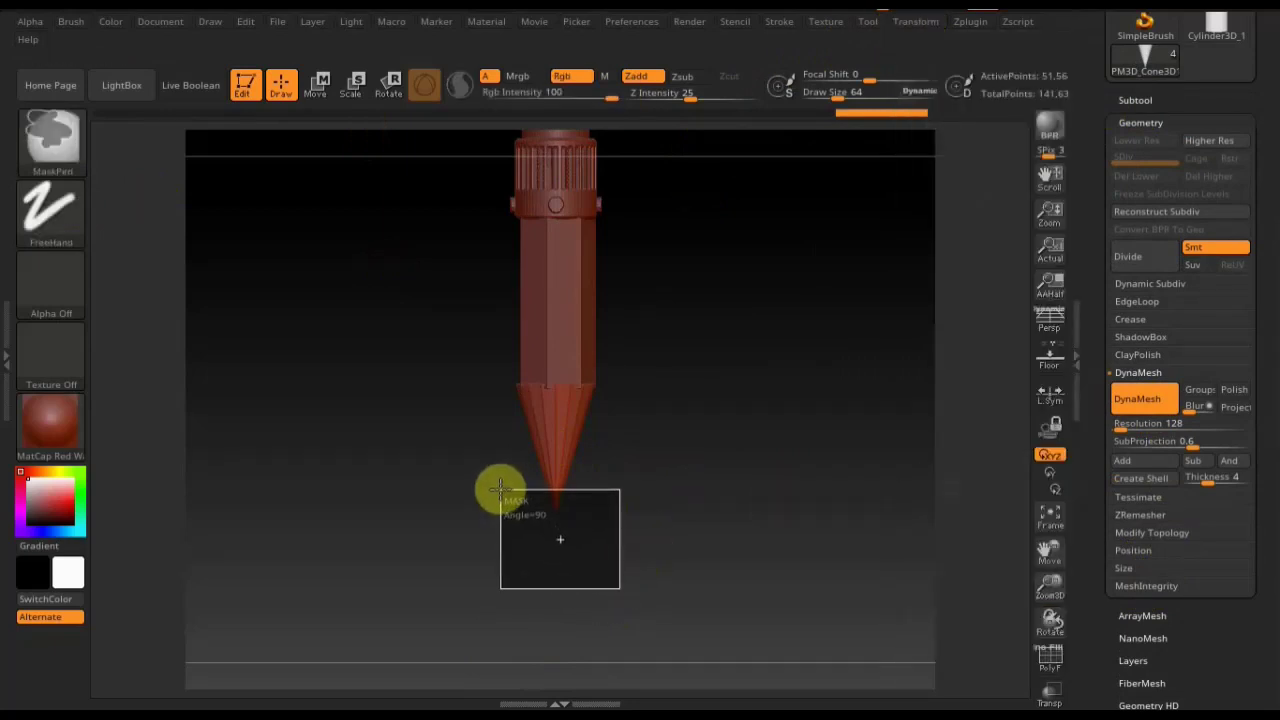
pyautogui.keyDown('ctrl'); pyautogui.moveTo(500, 487); pyautogui.dragTo(502, 491); pyautogui.keyUp('ctrl')
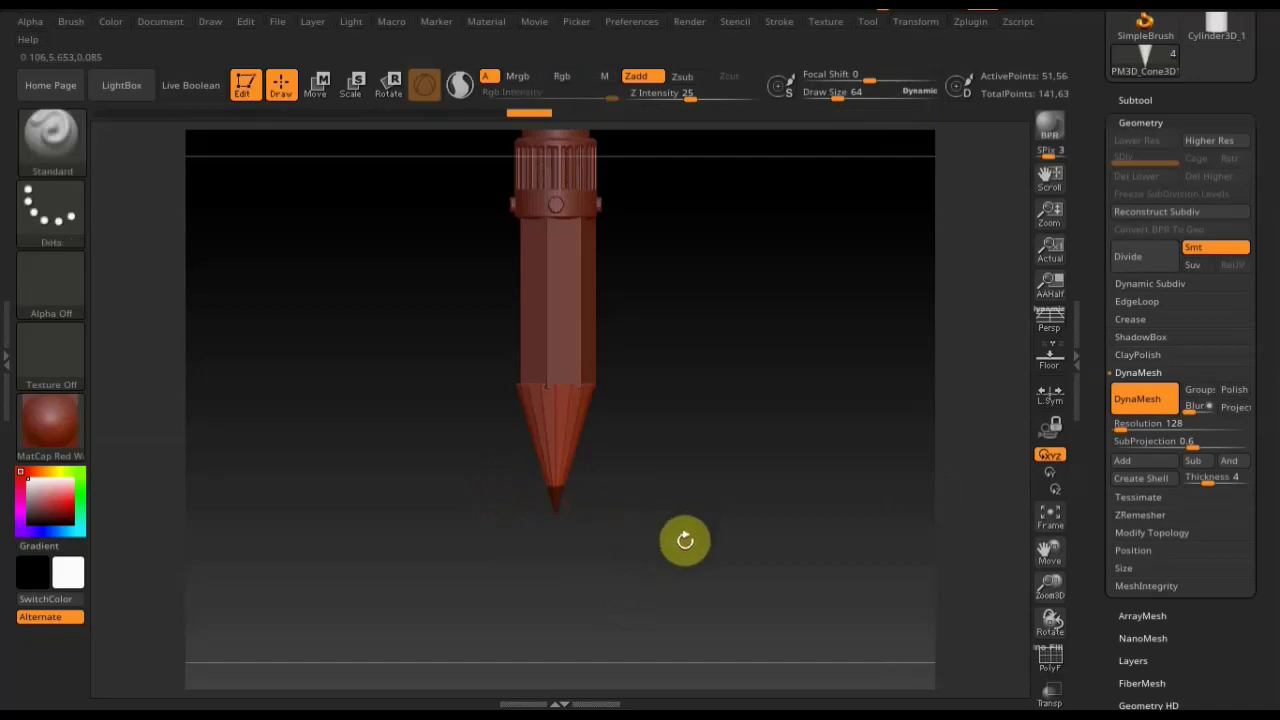
pyautogui.keyDown('ctrl'); pyautogui.moveTo(657, 582); pyautogui.dragTo(515, 475); pyautogui.keyUp('ctrl')
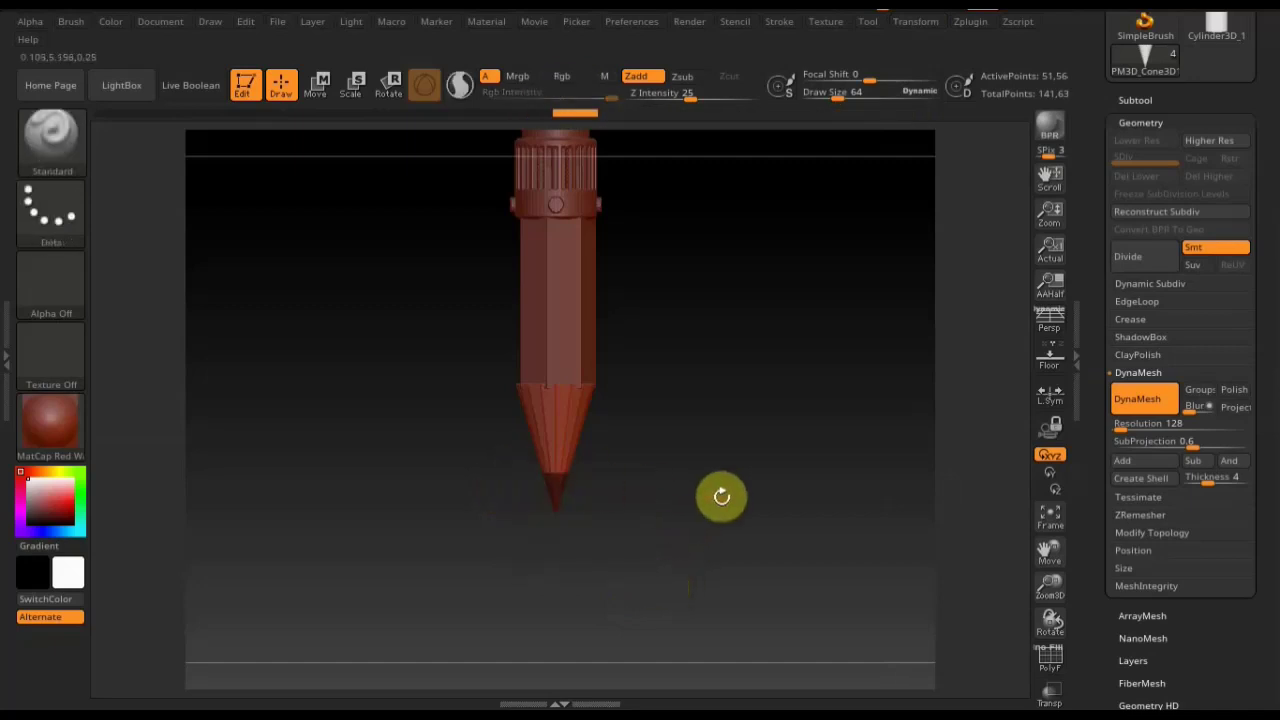
pyautogui.press('ctrl')
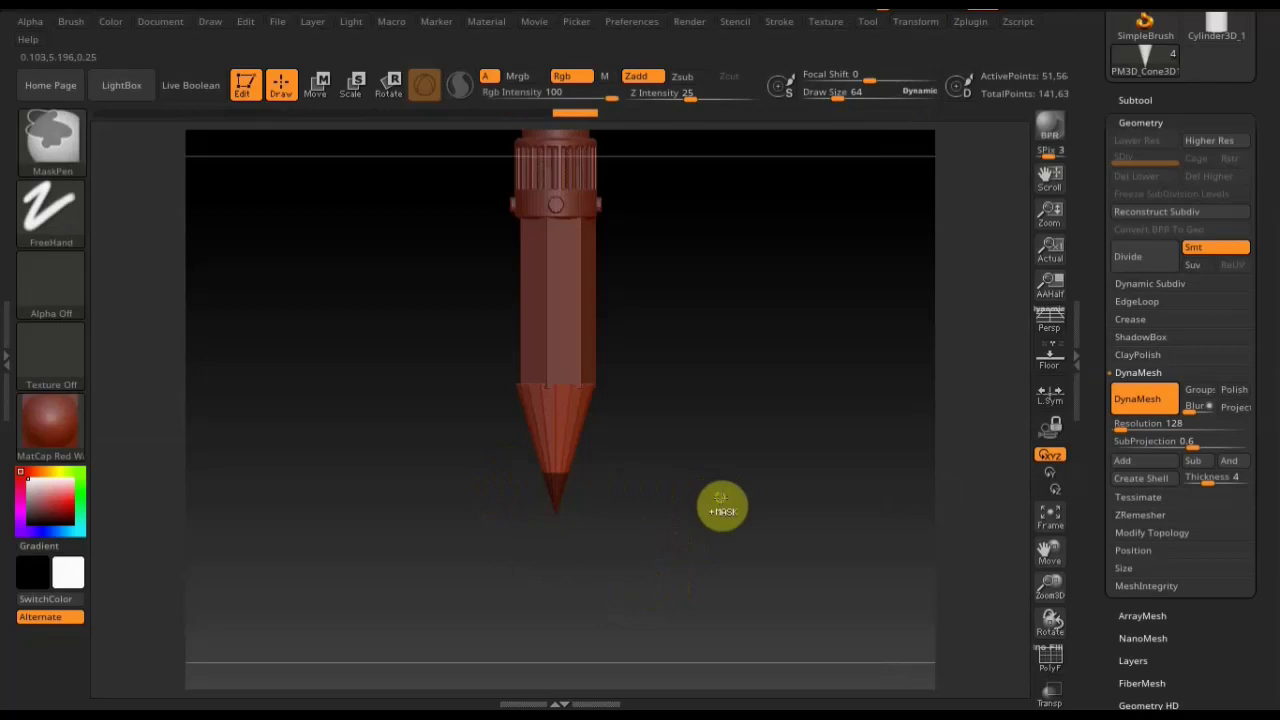
pyautogui.keyDown('ctrl'); pyautogui.click(722, 505); pyautogui.keyUp('ctrl')
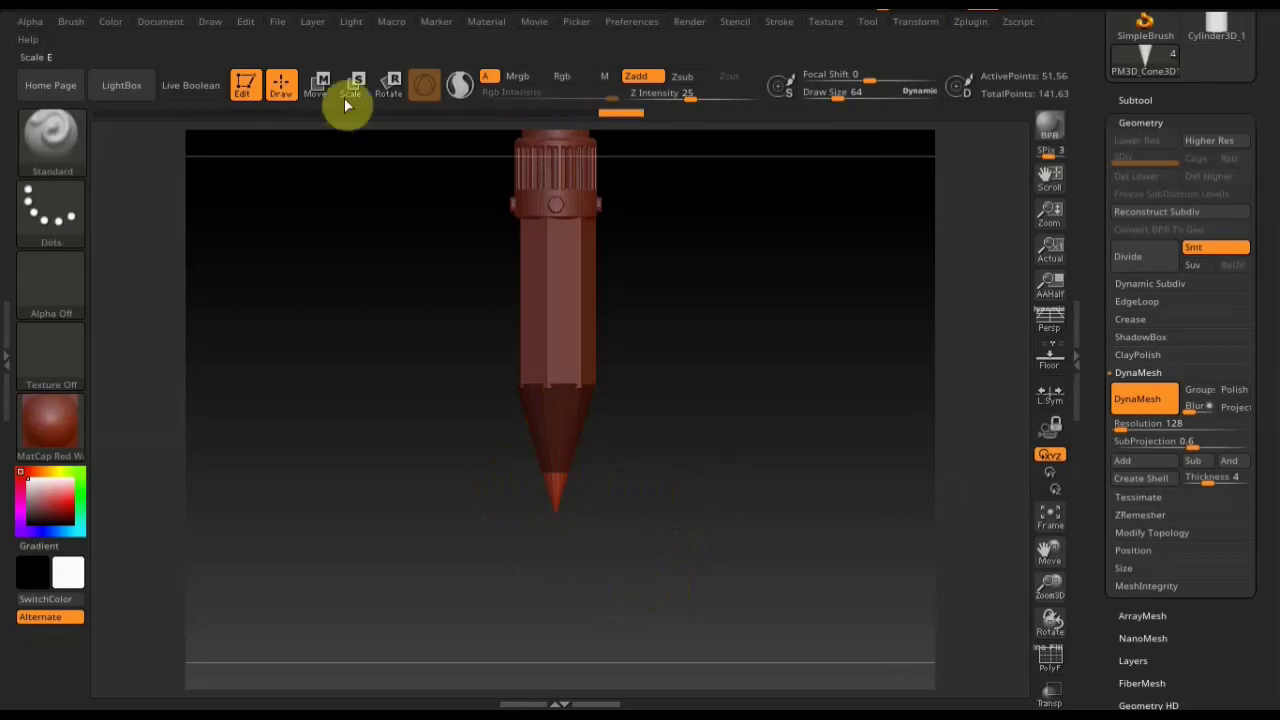
# Clear the mask from the pencil.
pyautogui.click(316, 86)
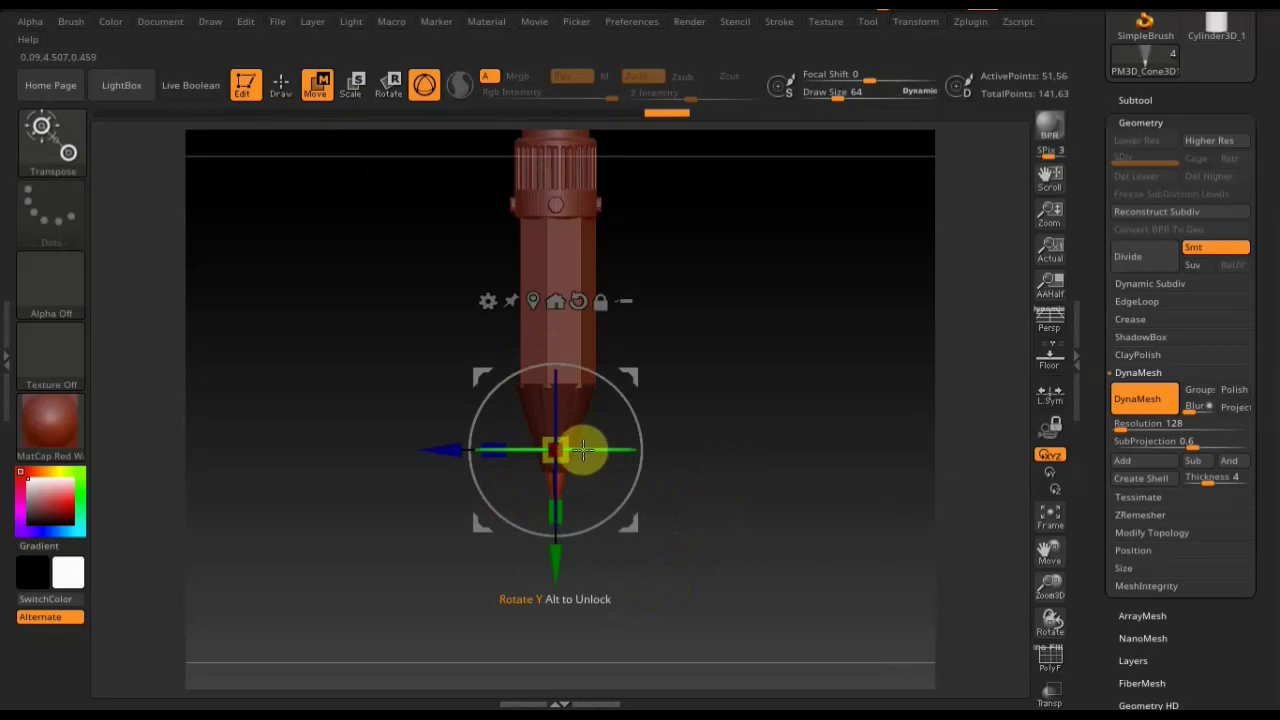
pyautogui.click(290, 98)
pyautogui.keyDown('ctrl'); pyautogui.keyDown('shift'); pyautogui.moveTo(725, 394); pyautogui.dragTo(749, 423); pyautogui.keyUp('shift'); pyautogui.keyUp('ctrl')
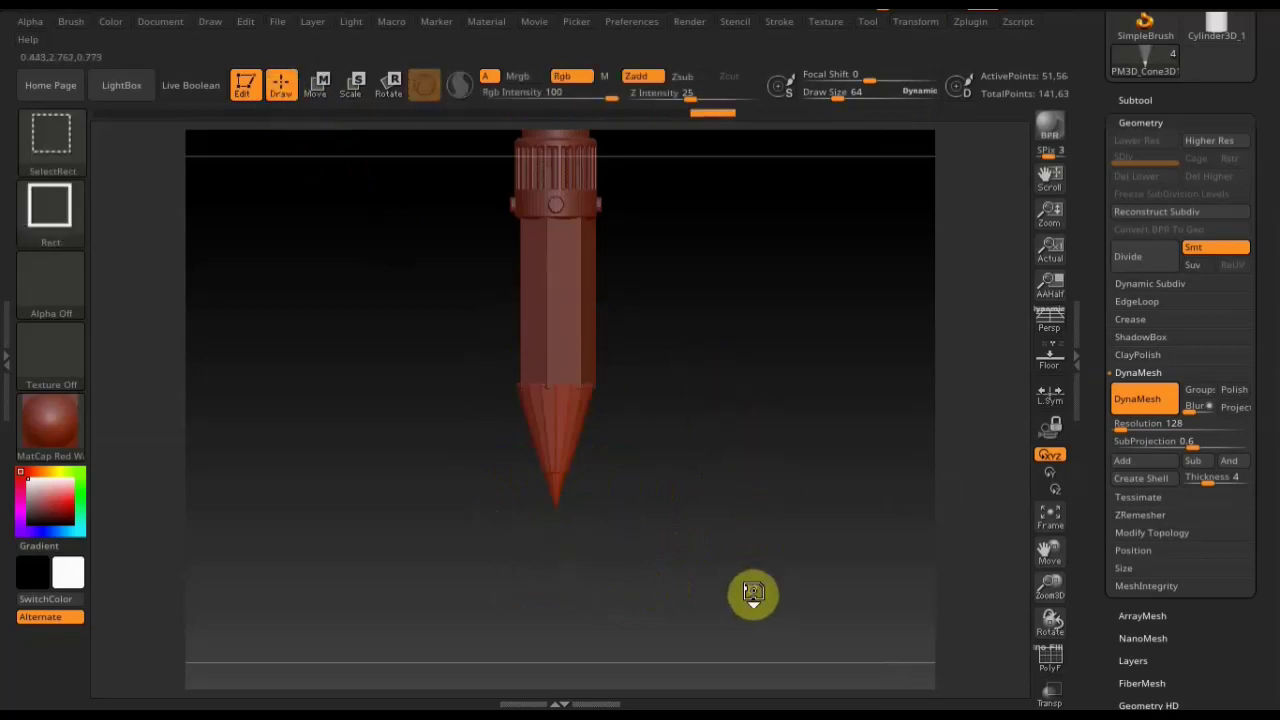
pyautogui.moveTo(737, 587)
pyautogui.keyDown('ctrl'); pyautogui.keyDown('shift'); pyautogui.mouseDown()
pyautogui.moveTo(613, 535)
pyautogui.moveTo(766, 531)
pyautogui.mouseUp(); pyautogui.keyUp('shift'); pyautogui.keyUp('ctrl')
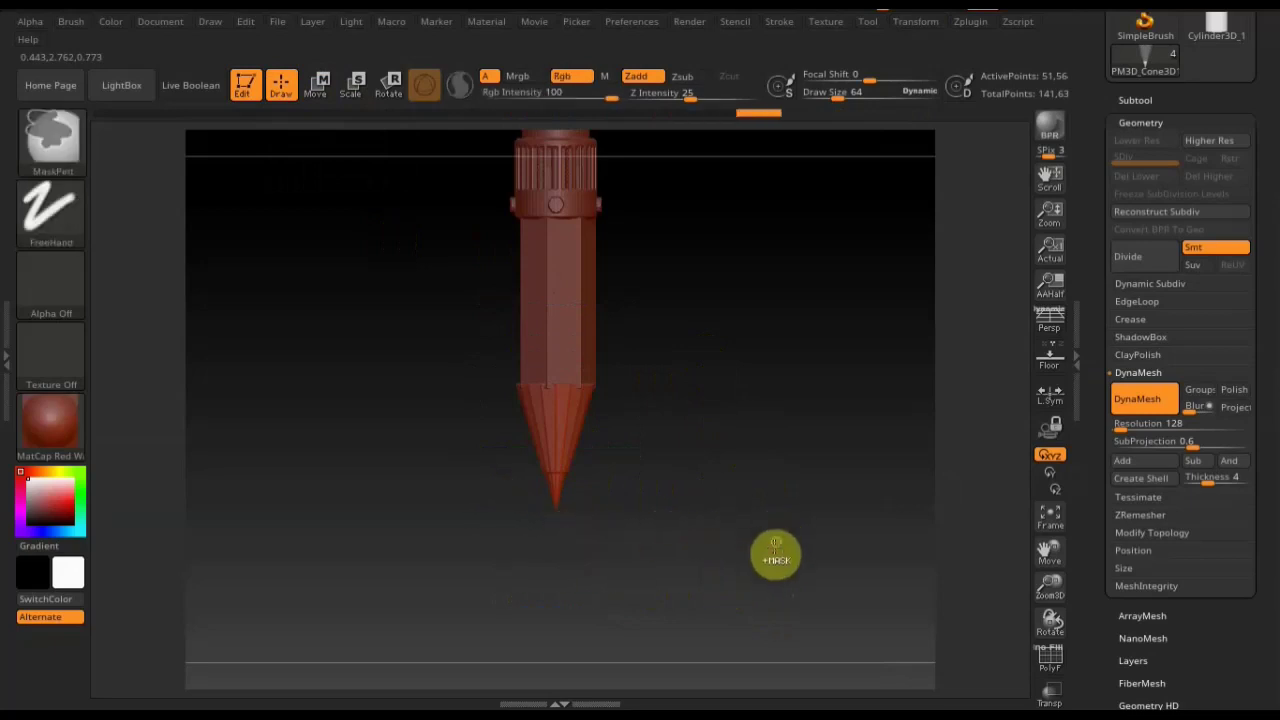
# Open the brush picker and choose the TrimRect brush.
pyautogui.hotkey('ctrl', 'shift')
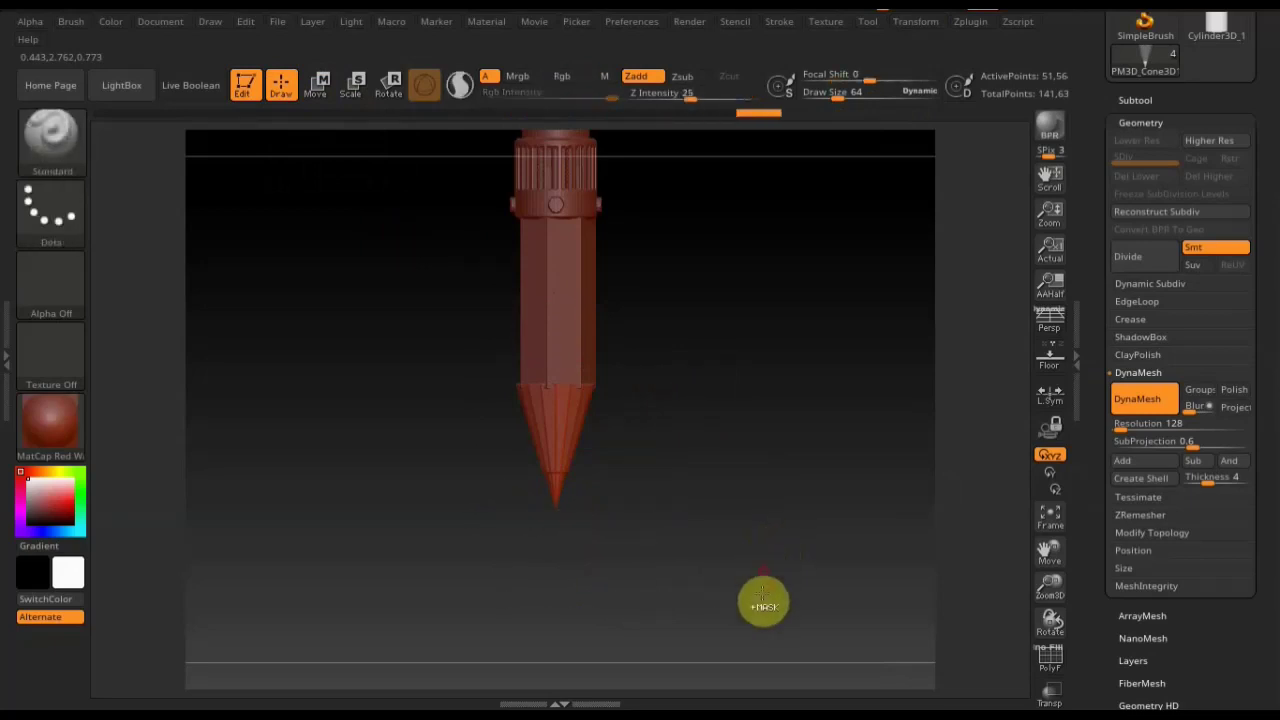
pyautogui.moveTo(707, 590)
pyautogui.keyDown('ctrl'); pyautogui.keyDown('shift'); pyautogui.mouseDown()
pyautogui.moveTo(506, 534)
pyautogui.moveTo(551, 523)
pyautogui.moveTo(692, 554)
pyautogui.mouseUp(); pyautogui.keyUp('shift'); pyautogui.keyUp('ctrl')
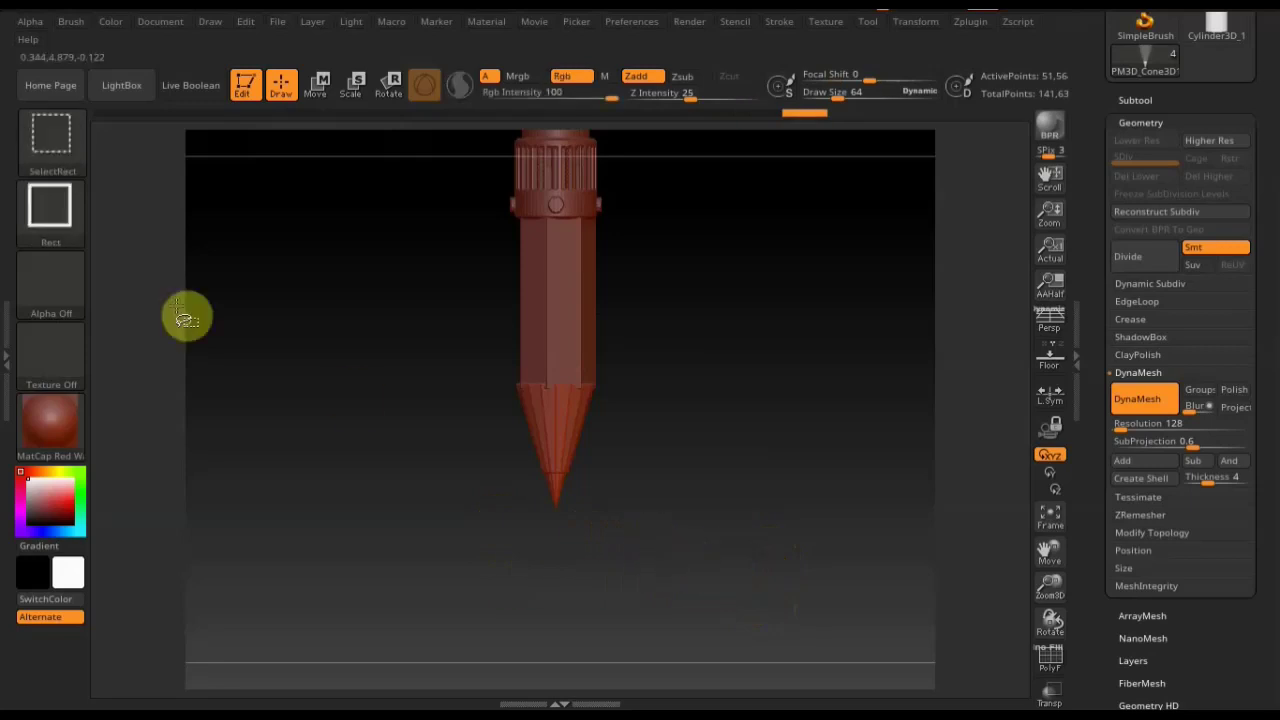
pyautogui.keyDown('ctrl'); pyautogui.keyDown('shift'); pyautogui.click(57, 150); pyautogui.keyUp('shift'); pyautogui.keyUp('ctrl')
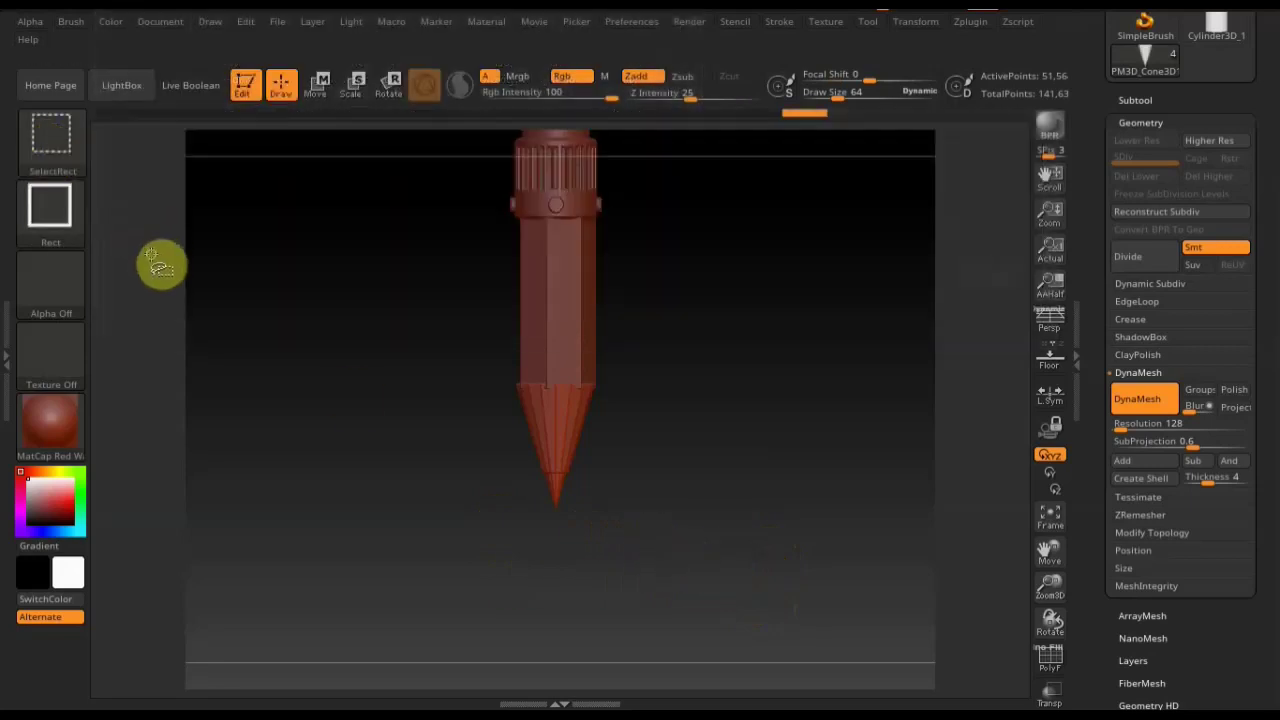
pyautogui.keyDown('ctrl'); pyautogui.keyDown('shift'); pyautogui.click(57, 150); pyautogui.keyUp('shift'); pyautogui.keyUp('ctrl')
pyautogui.click(147, 279)
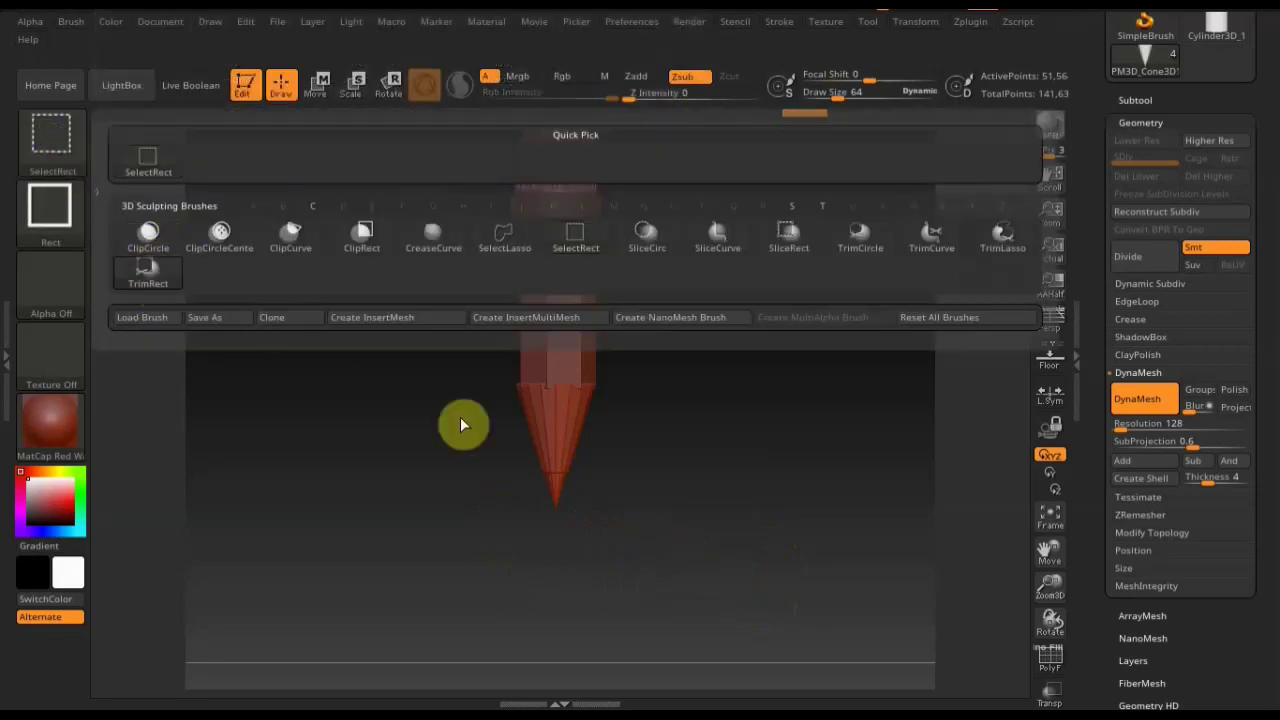
# Trim a rectangle across the cone's point to flatten it, then zoom in to inspect.
pyautogui.moveTo(704, 592)
pyautogui.keyDown('ctrl'); pyautogui.keyDown('shift'); pyautogui.mouseDown()
pyautogui.moveTo(525, 530)
pyautogui.moveTo(509, 502)
pyautogui.mouseUp(); pyautogui.keyUp('shift'); pyautogui.keyUp('ctrl')
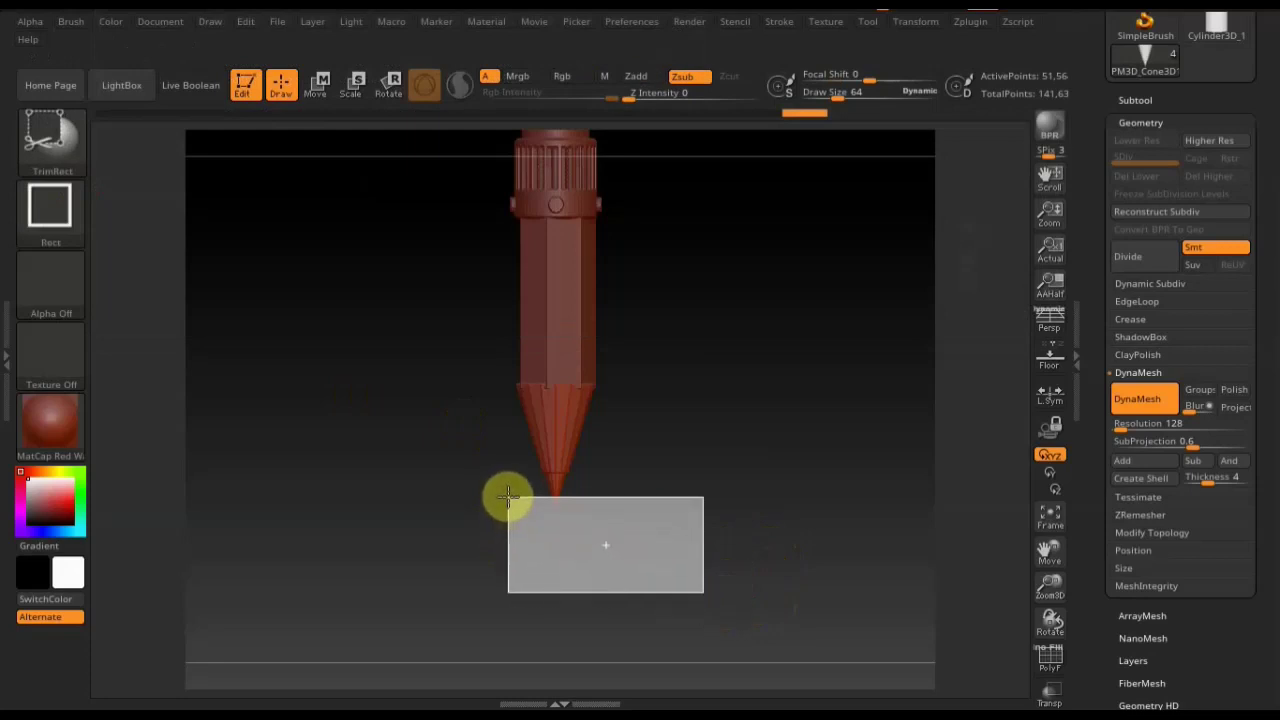
pyautogui.keyDown('ctrl'); pyautogui.keyDown('shift'); pyautogui.moveTo(509, 497); pyautogui.dragTo(509, 497); pyautogui.keyUp('shift'); pyautogui.keyUp('ctrl')
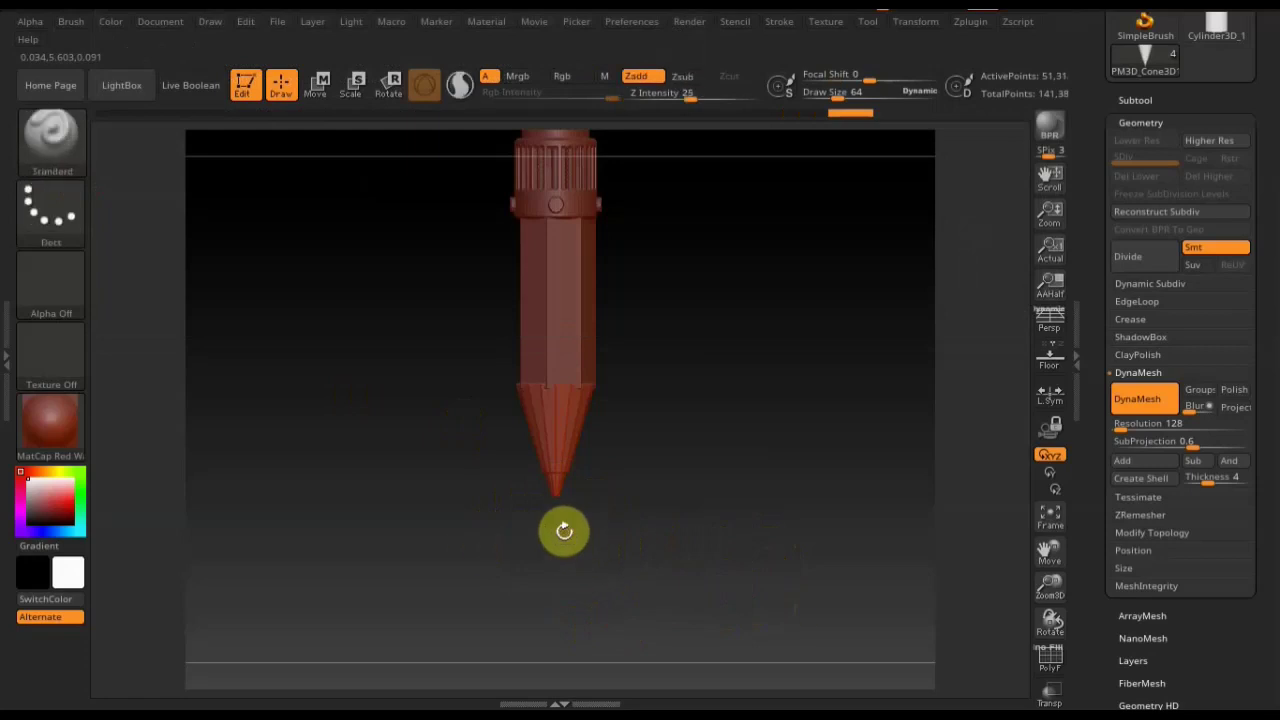
pyautogui.moveTo(709, 303)
pyautogui.mouseDown()
pyautogui.moveTo(691, 469)
pyautogui.moveTo(741, 411)
pyautogui.mouseUp()
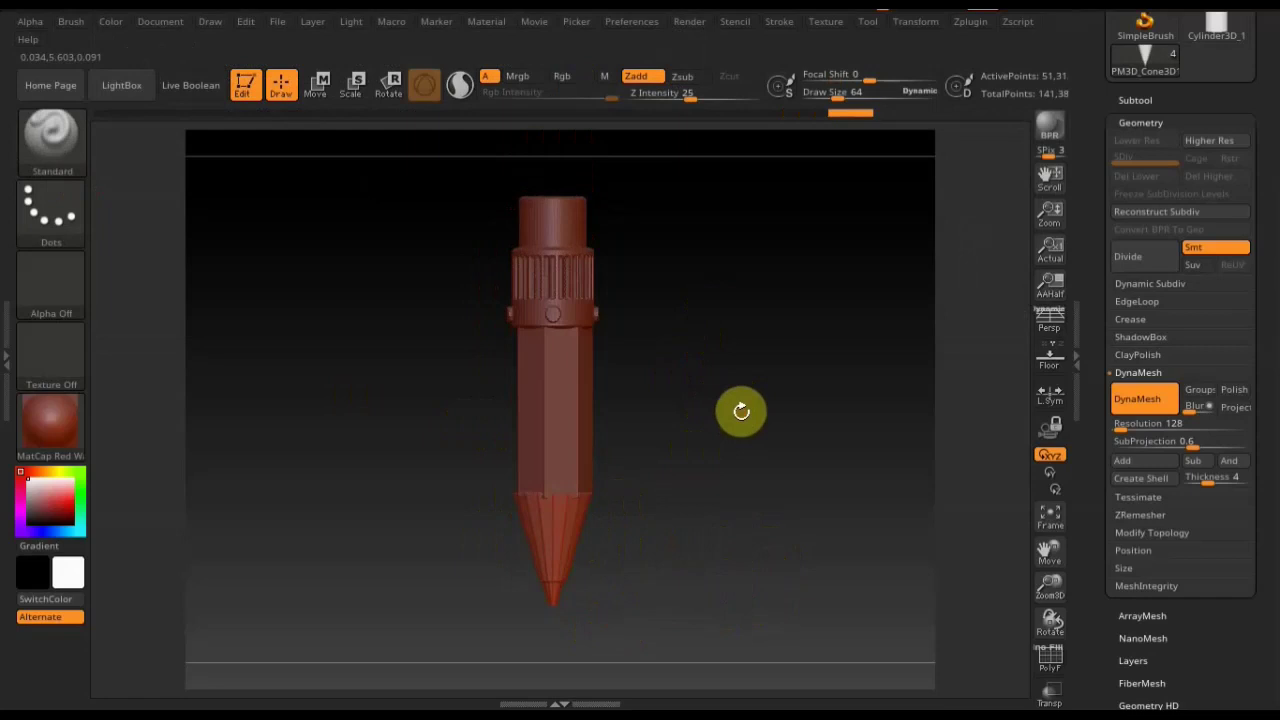
pyautogui.keyDown('alt'); pyautogui.moveTo(717, 486); pyautogui.dragTo(744, 585); pyautogui.keyUp('alt')
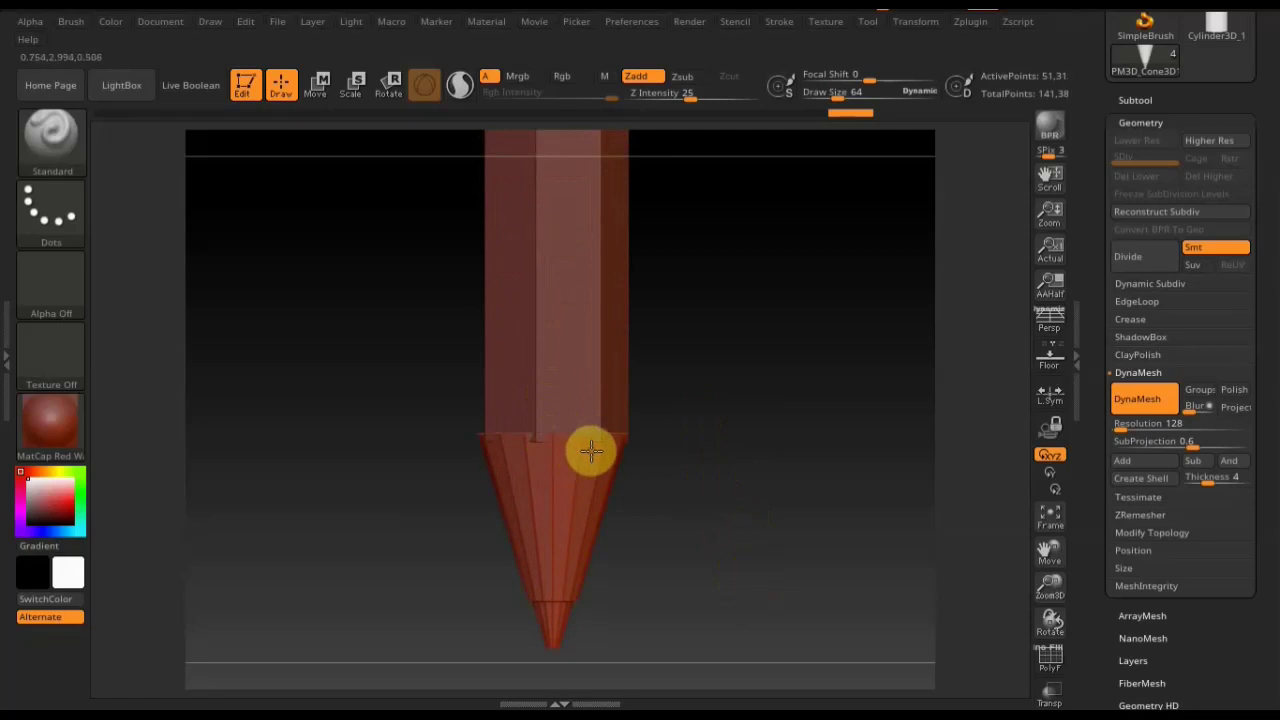
# Select PM3D_Cylinder3D_1 in the Subtool list and turn on Solo.
pyautogui.click(1132, 99)
pyautogui.click(1144, 250)
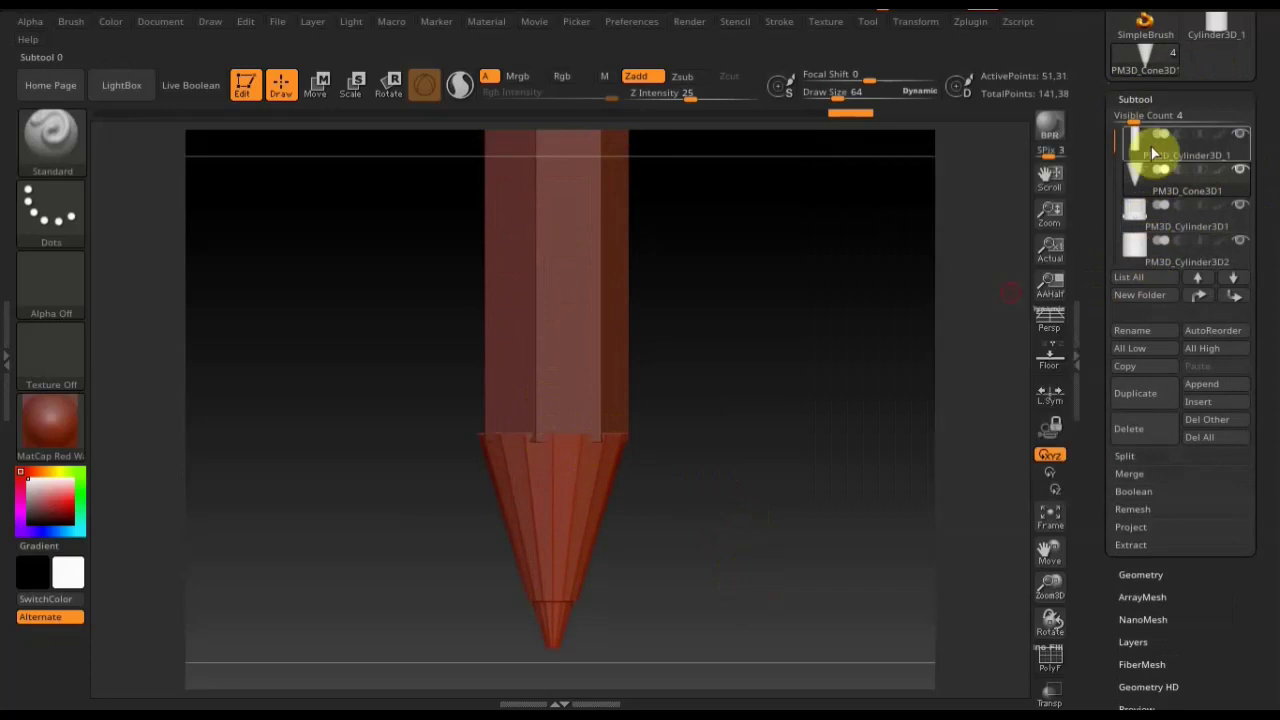
pyautogui.click(1142, 157)
pyautogui.click(1239, 134)
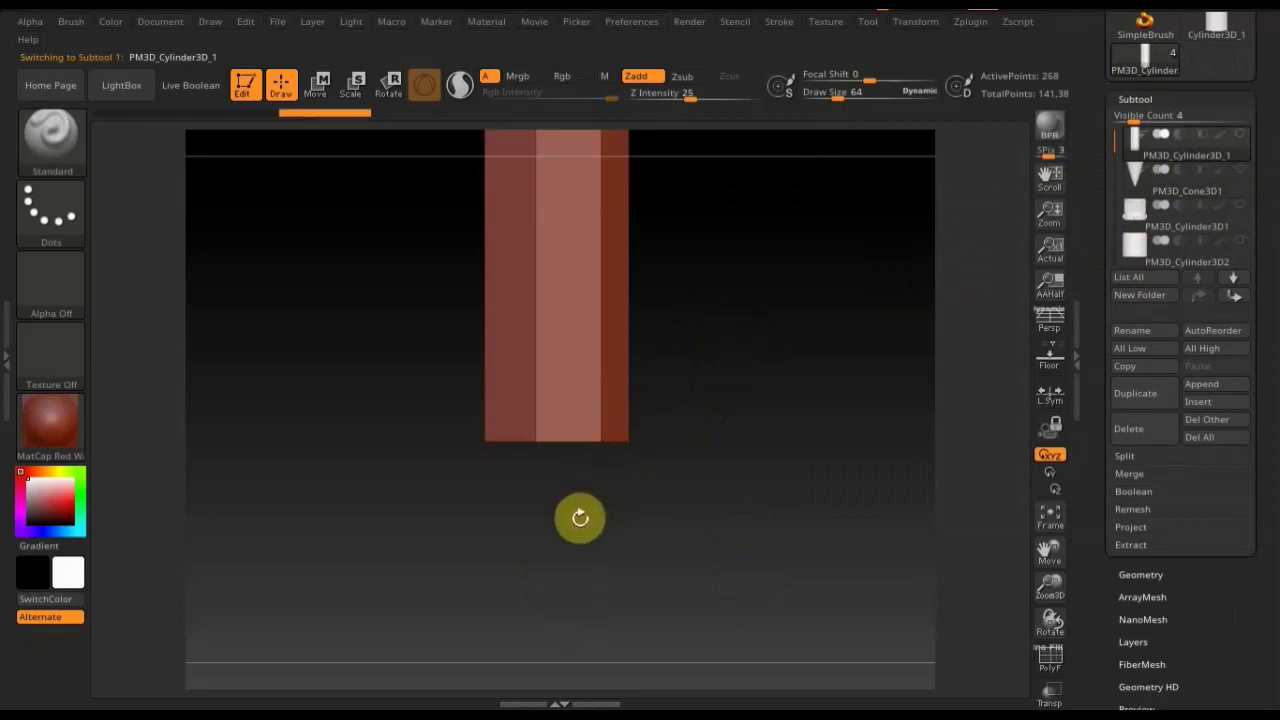
pyautogui.moveTo(640, 509); pyautogui.dragTo(660, 514)
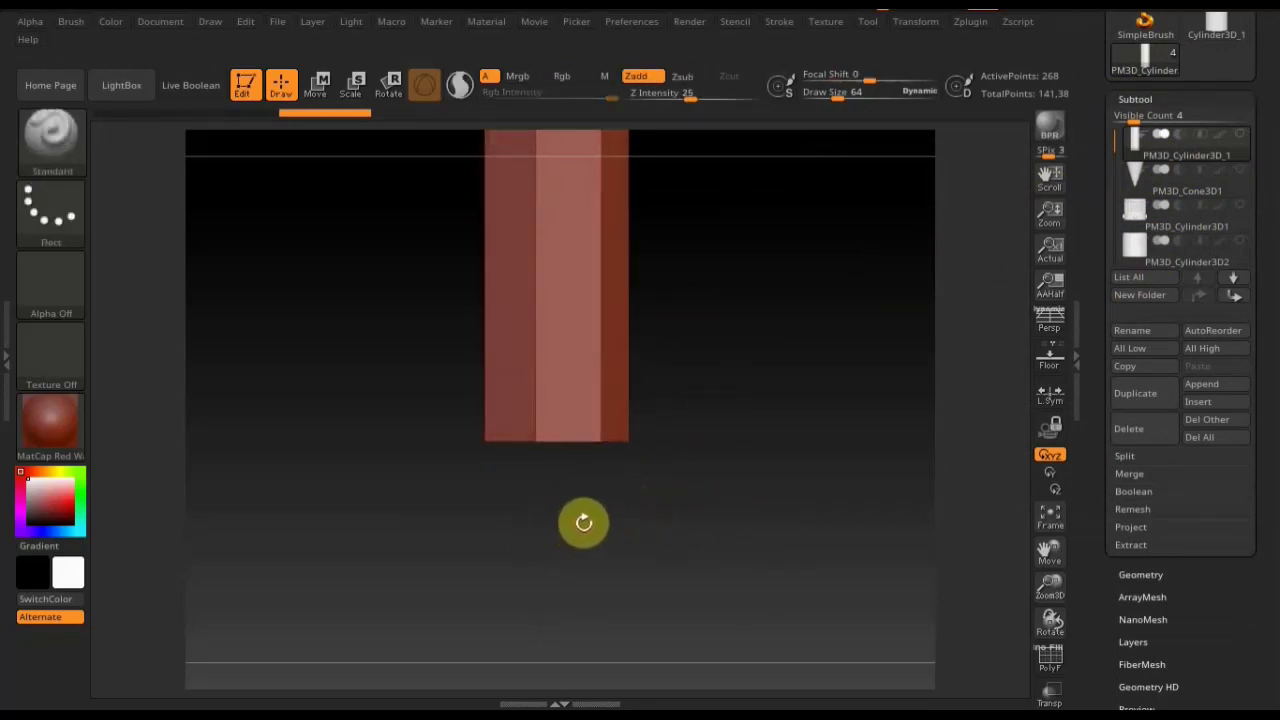
# Open the clip, slice and trim brush picker, then close it again.
pyautogui.press('ctrl')
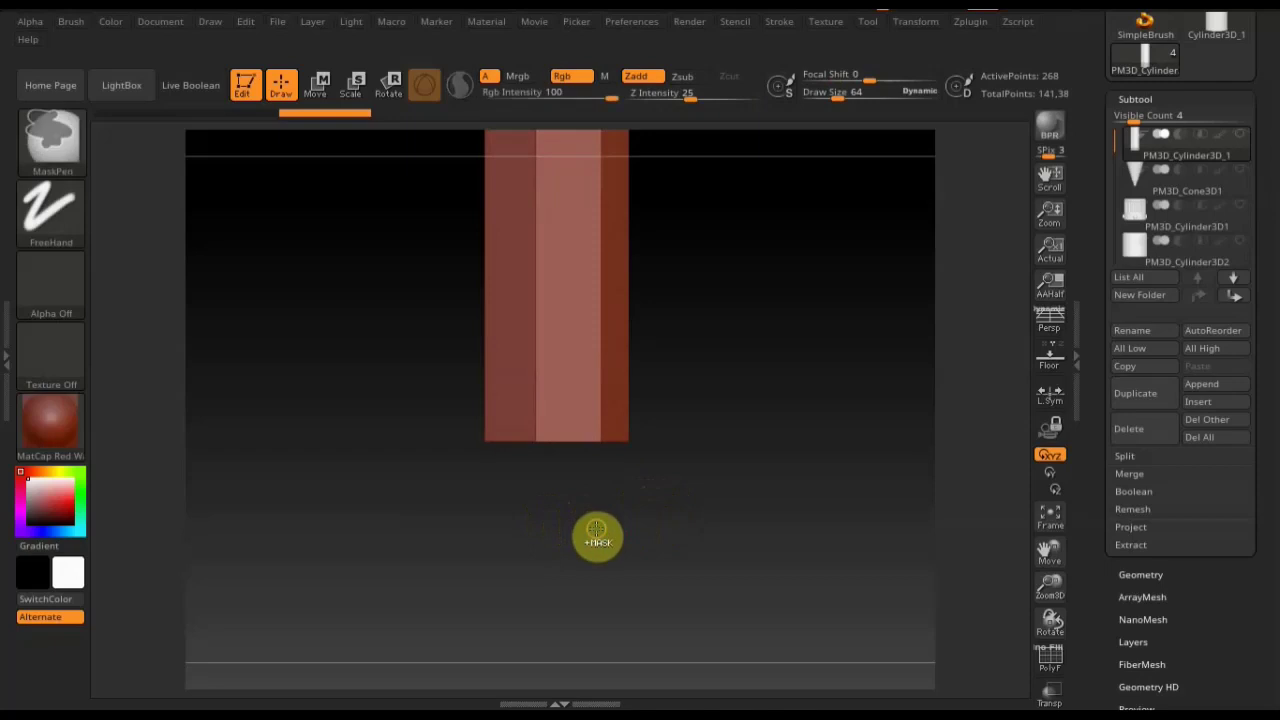
pyautogui.hotkey('ctrl', 'shift')
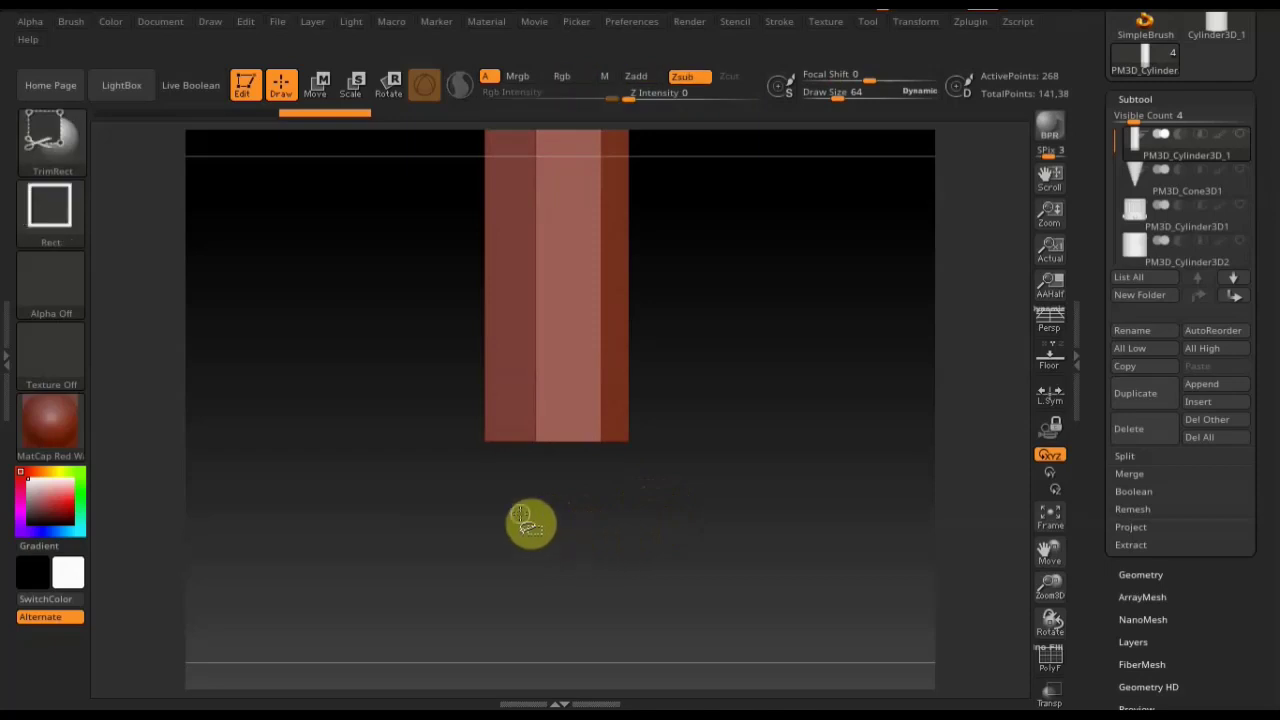
pyautogui.click(59, 152)
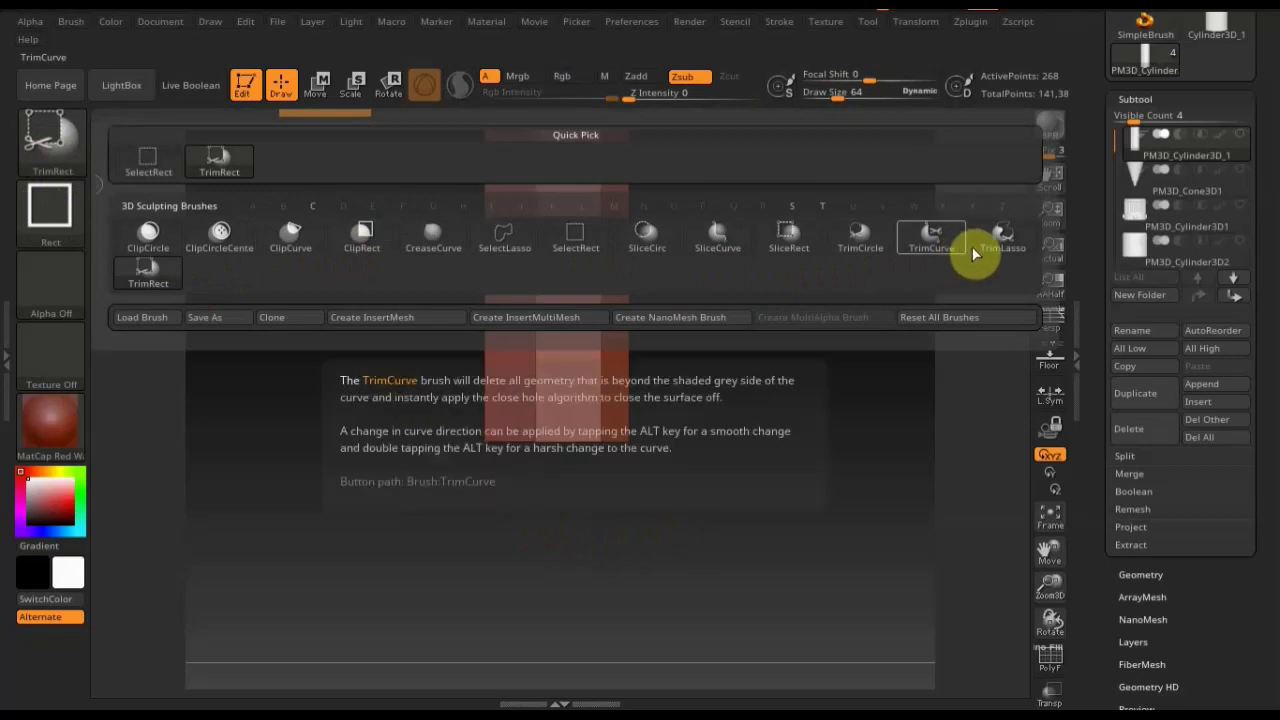
pyautogui.moveTo(646, 240)
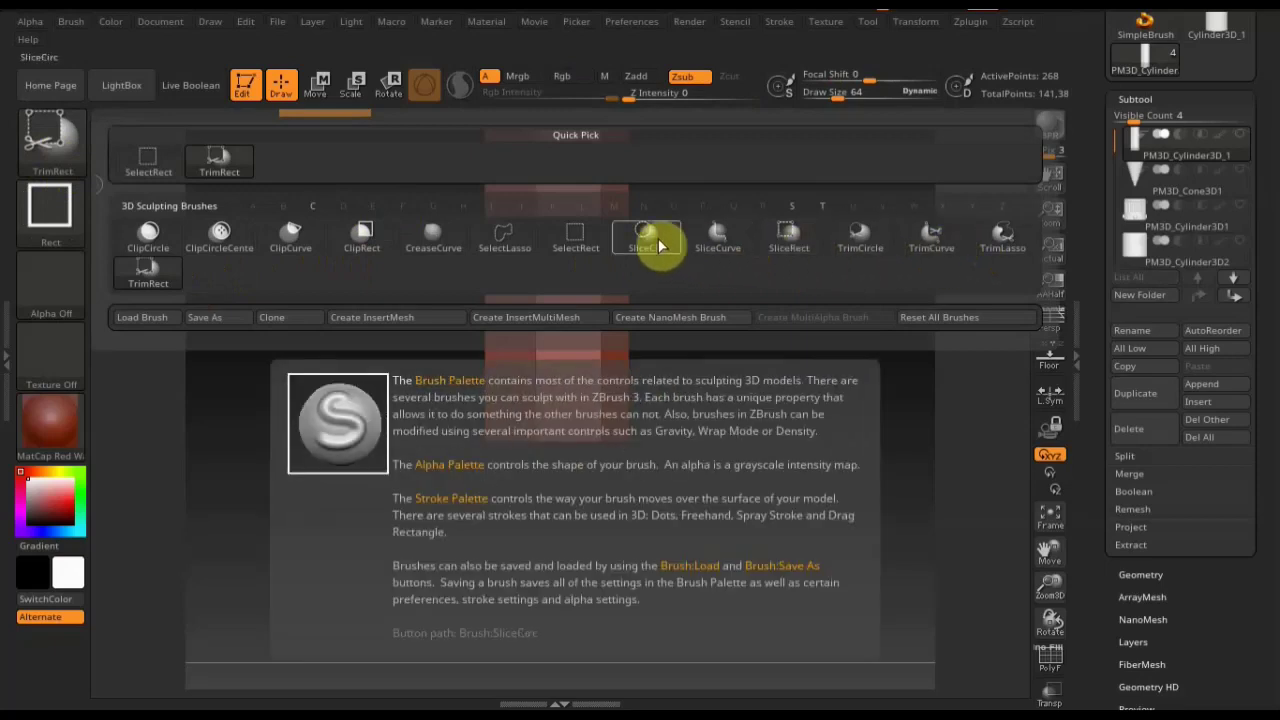
pyautogui.click(858, 234)
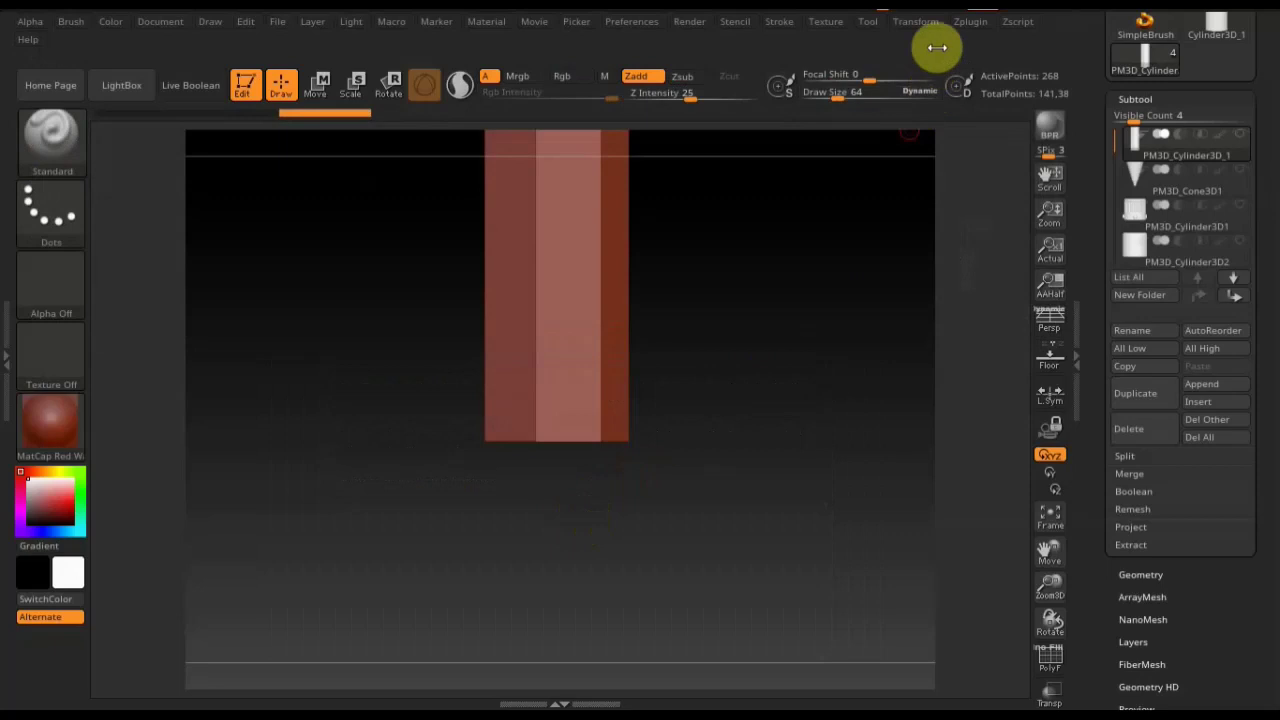
# Turn on Activate Symmetry with Radial mode for the body.
pyautogui.click(920, 22)
pyautogui.click(1000, 464)
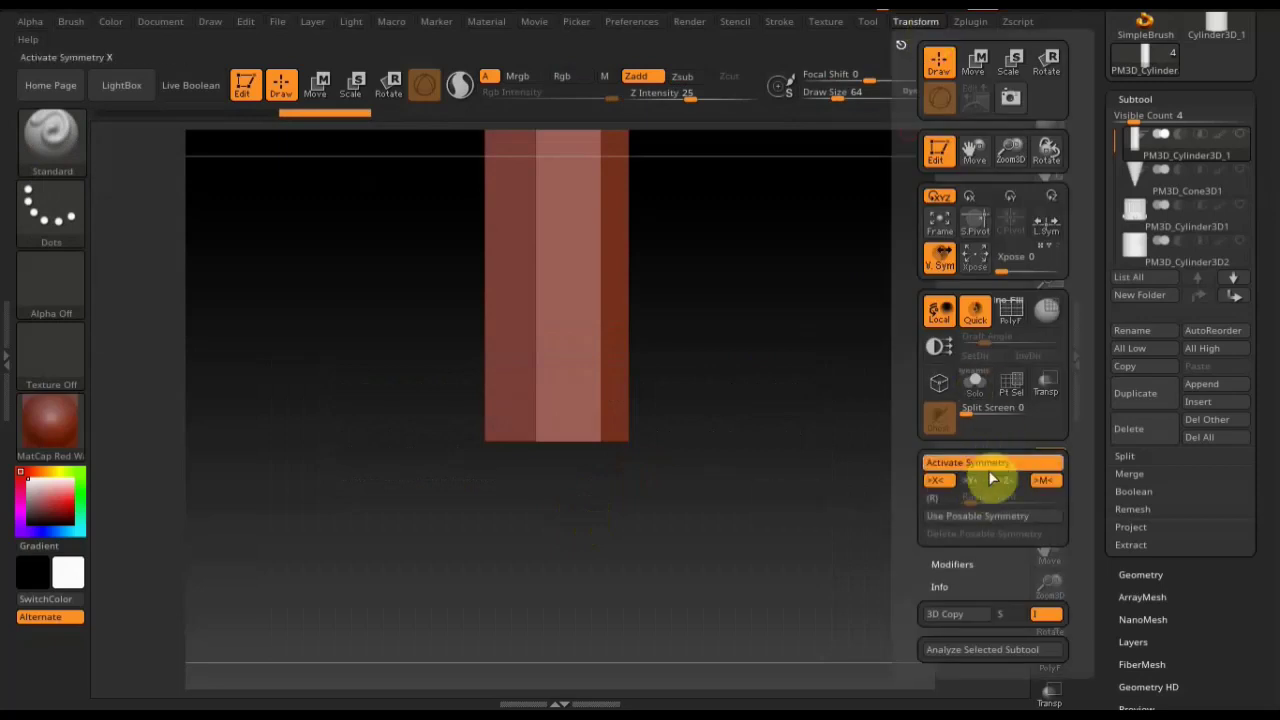
pyautogui.click(932, 502)
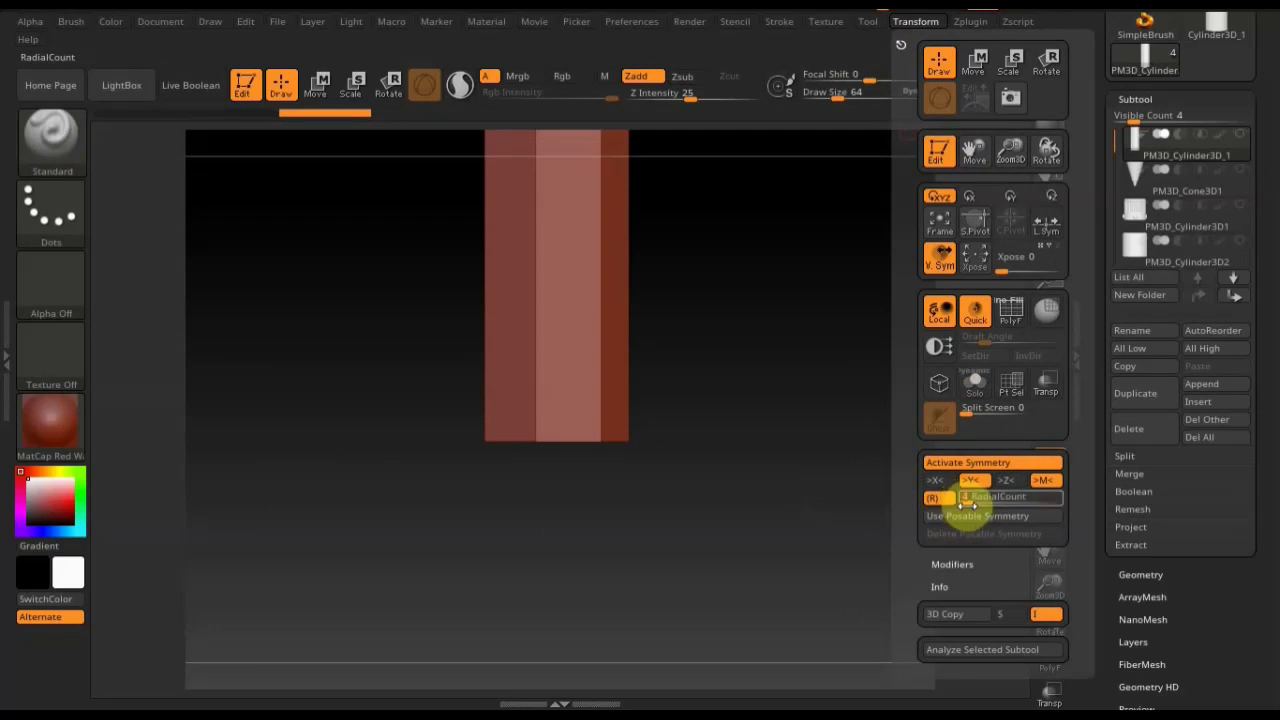
# Try a TrimCircle cut on the body's bottom end, then undo it with Ctrl+Z.
pyautogui.moveTo(582, 500)
pyautogui.keyDown('ctrl'); pyautogui.keyDown('shift'); pyautogui.mouseDown()
pyautogui.moveTo(546, 472)
pyautogui.moveTo(527, 422)
pyautogui.mouseUp(); pyautogui.keyUp('shift'); pyautogui.keyUp('ctrl')
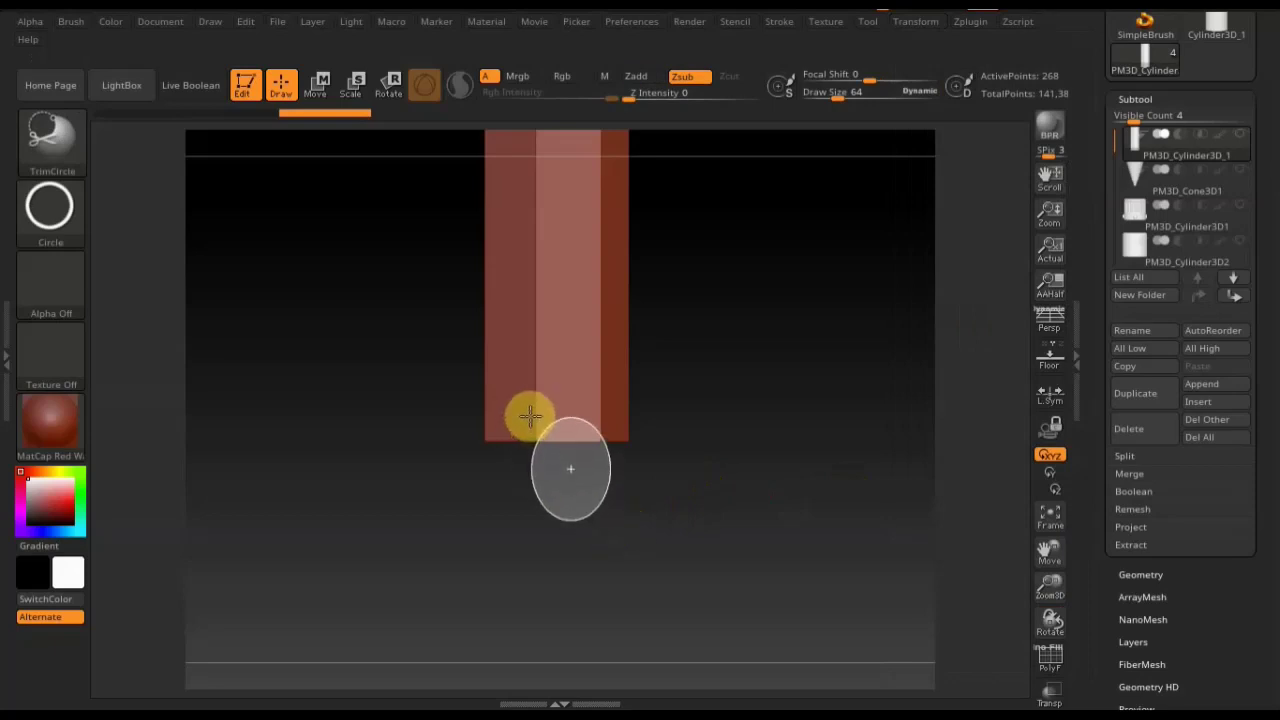
pyautogui.keyDown('ctrl'); pyautogui.keyDown('shift'); pyautogui.moveTo(527, 404); pyautogui.dragTo(546, 420); pyautogui.keyUp('shift'); pyautogui.keyUp('ctrl')
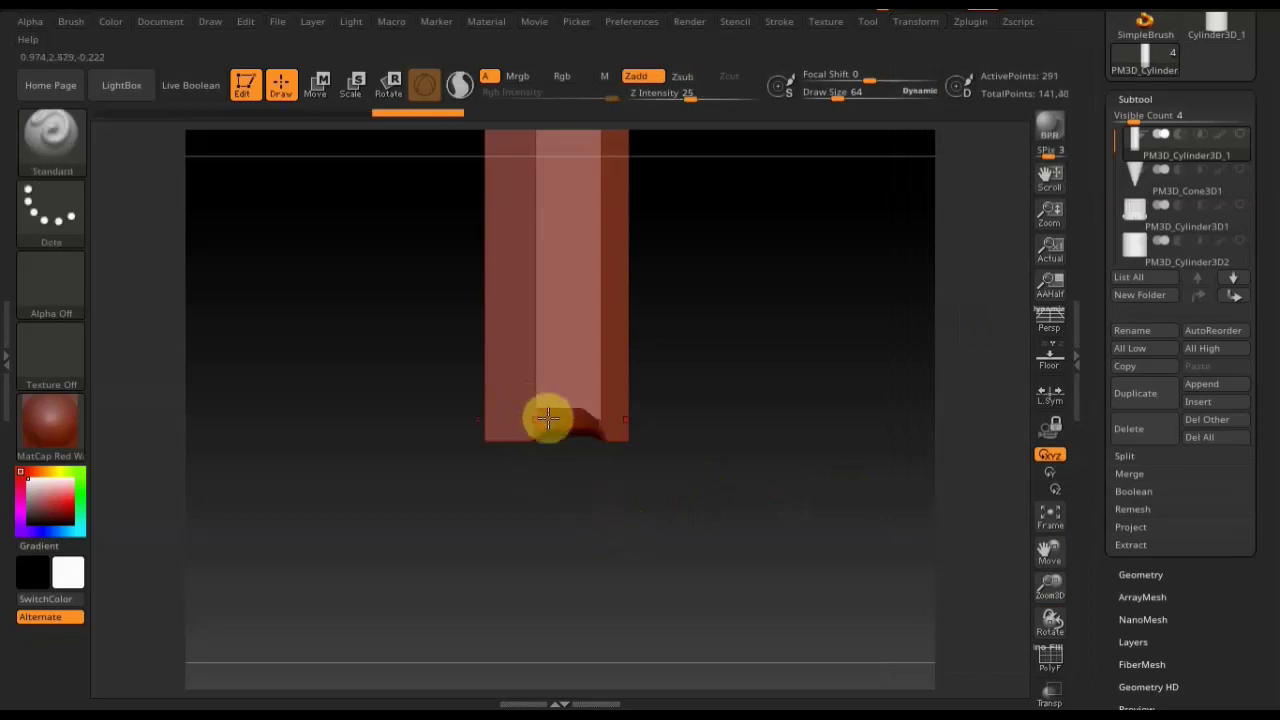
pyautogui.keyDown('shift'); pyautogui.moveTo(714, 429); pyautogui.dragTo(733, 447); pyautogui.keyUp('shift')
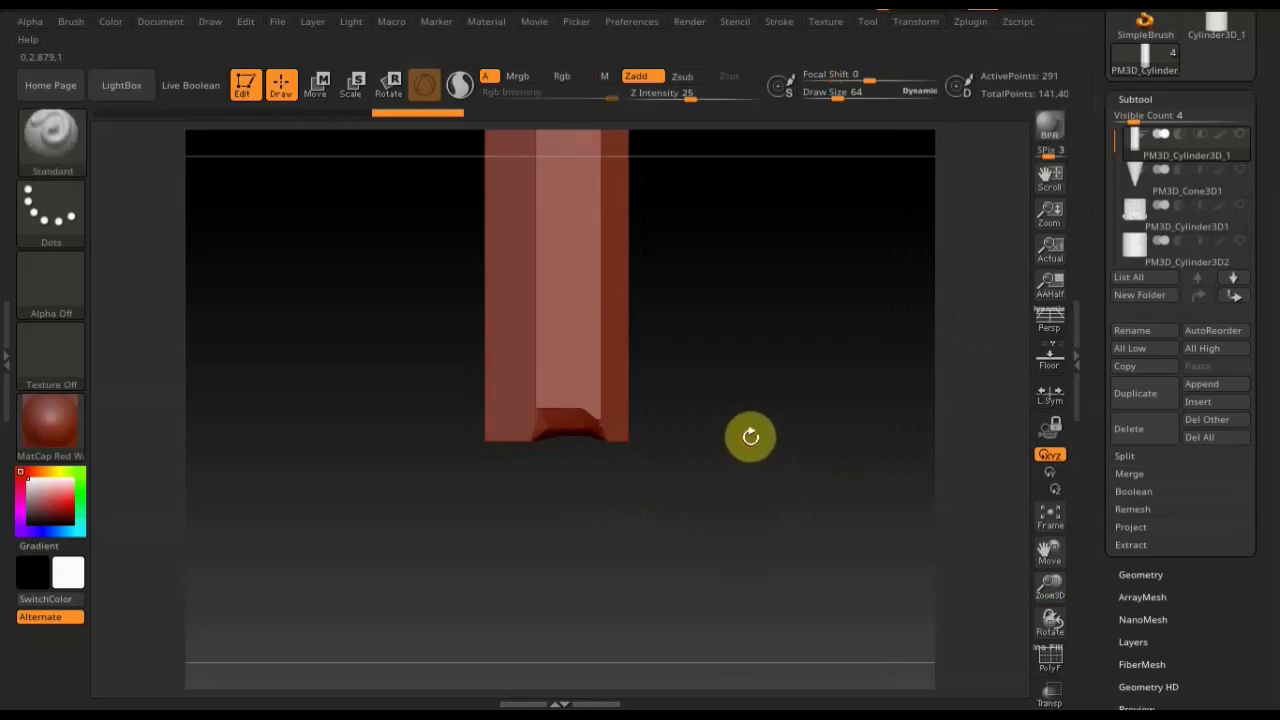
pyautogui.press('ctrl')
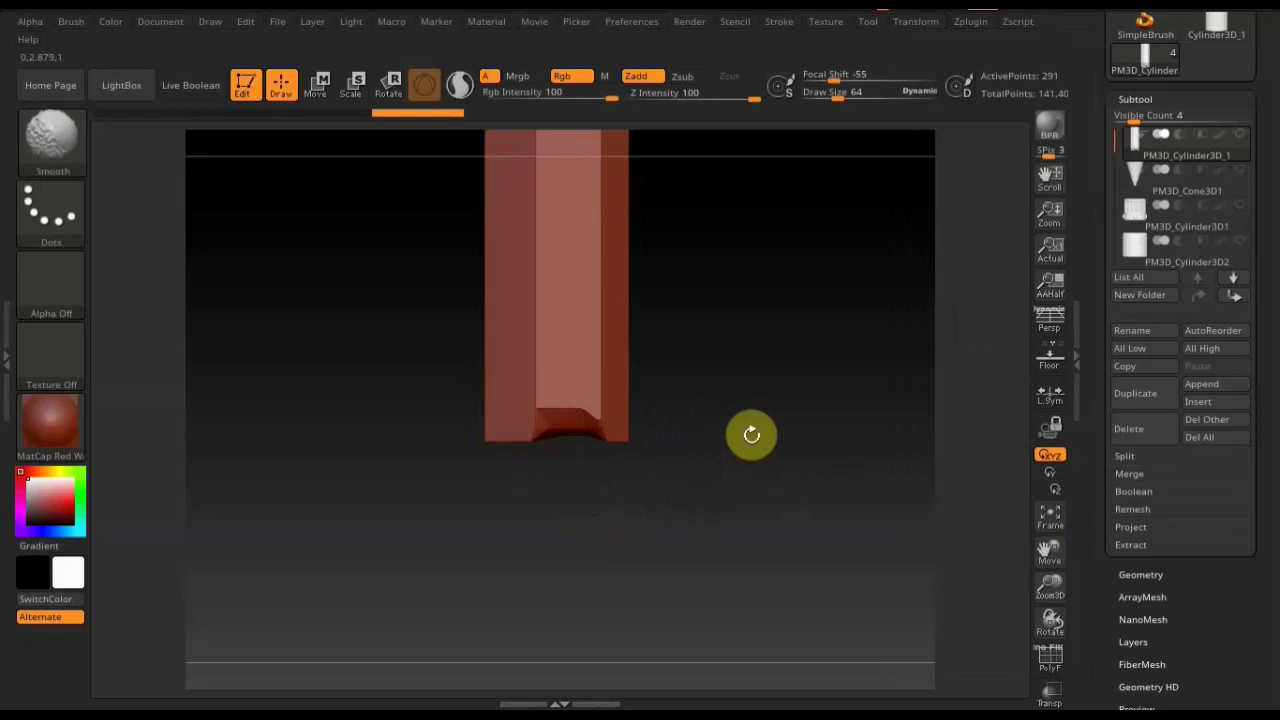
pyautogui.hotkey('ctrl', 'z')
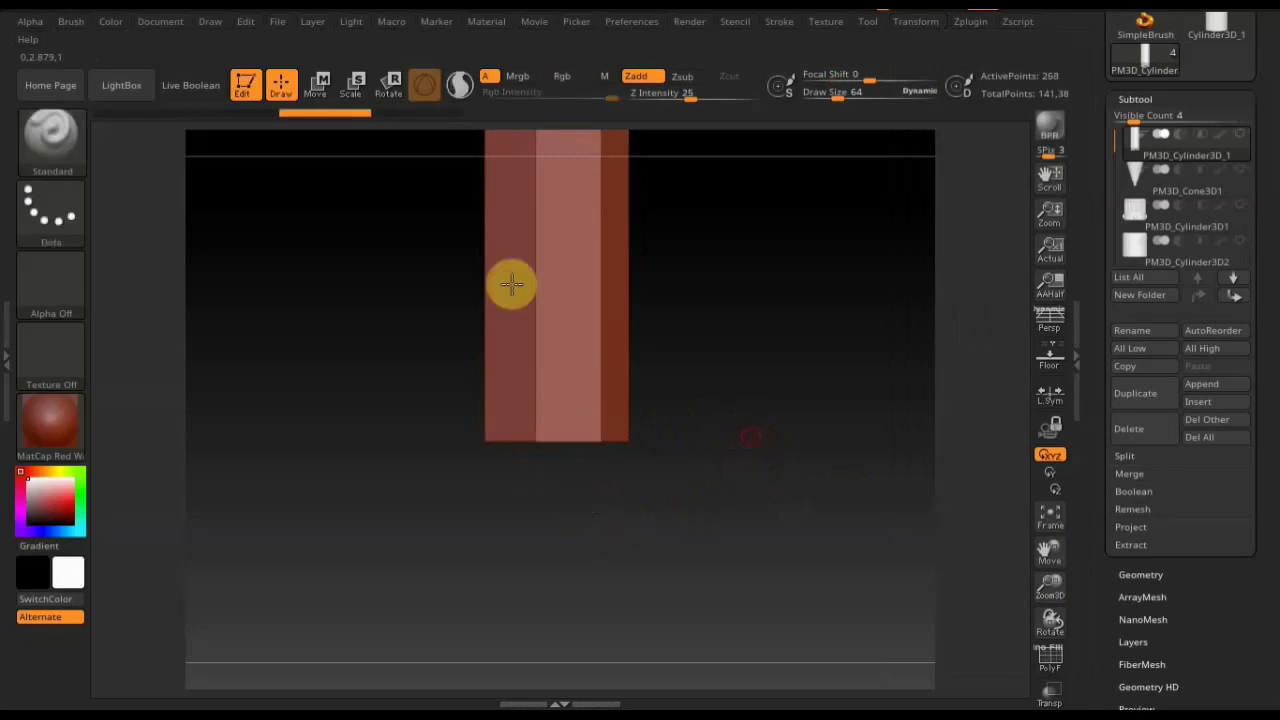
# Turn symmetry back on in the Transform settings, with the radial count raised to about 10.
pyautogui.click(905, 24)
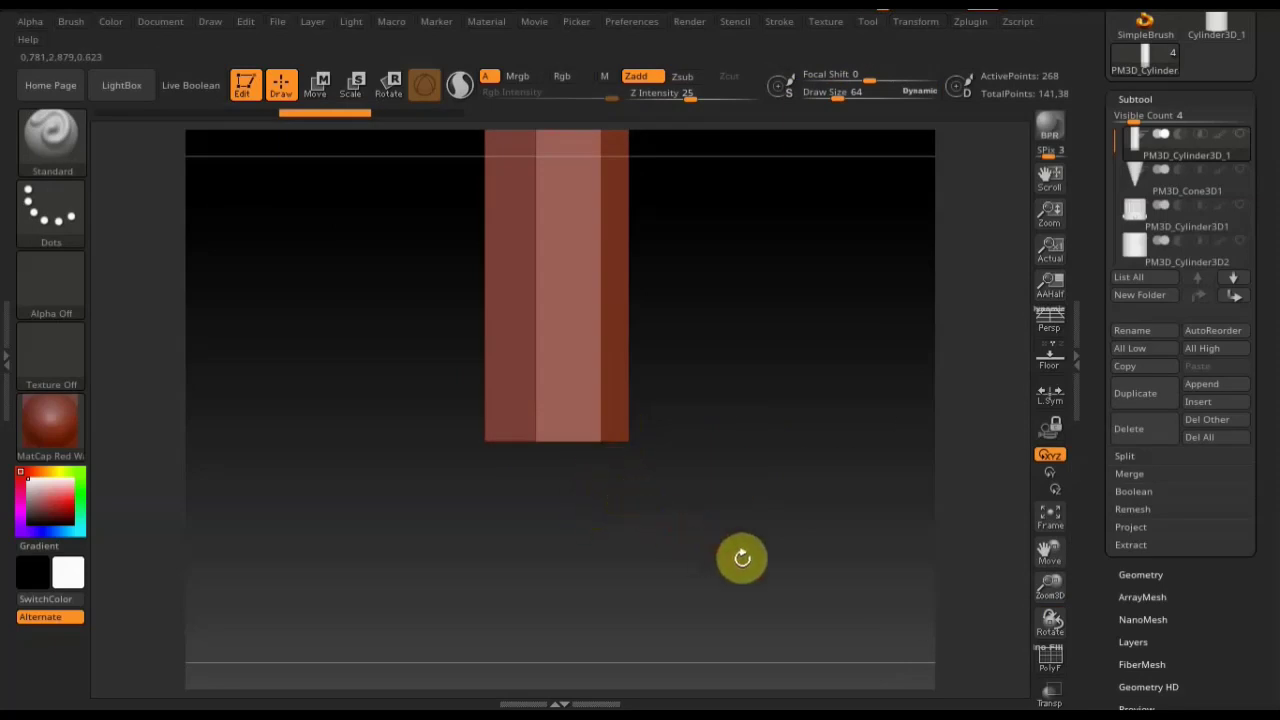
pyautogui.press('ctrl')
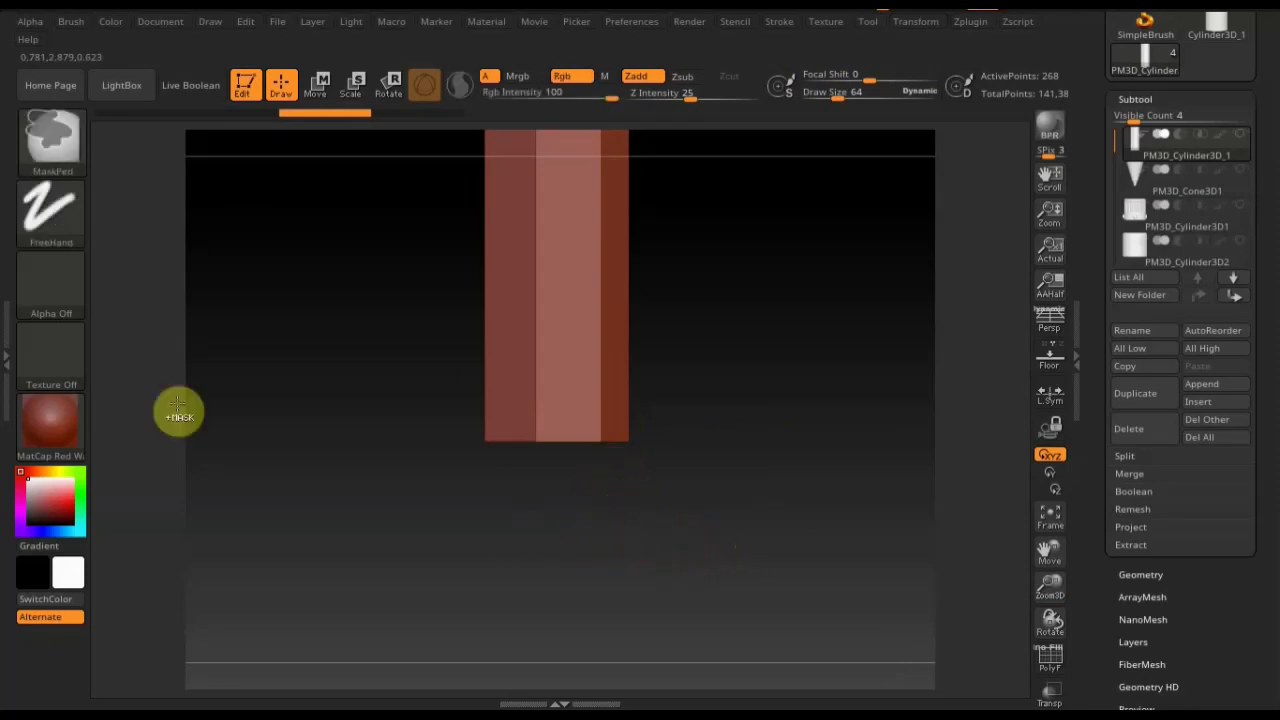
pyautogui.click(52, 232)
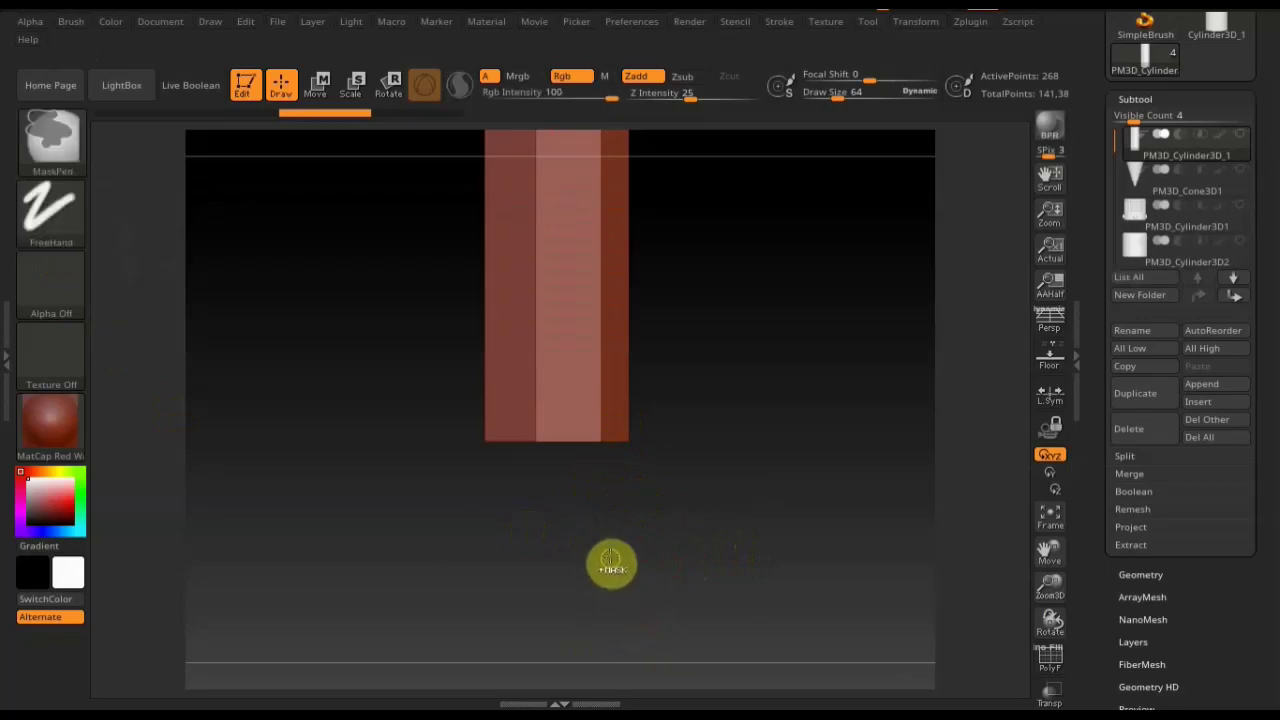
pyautogui.click(917, 21)
pyautogui.click(987, 460)
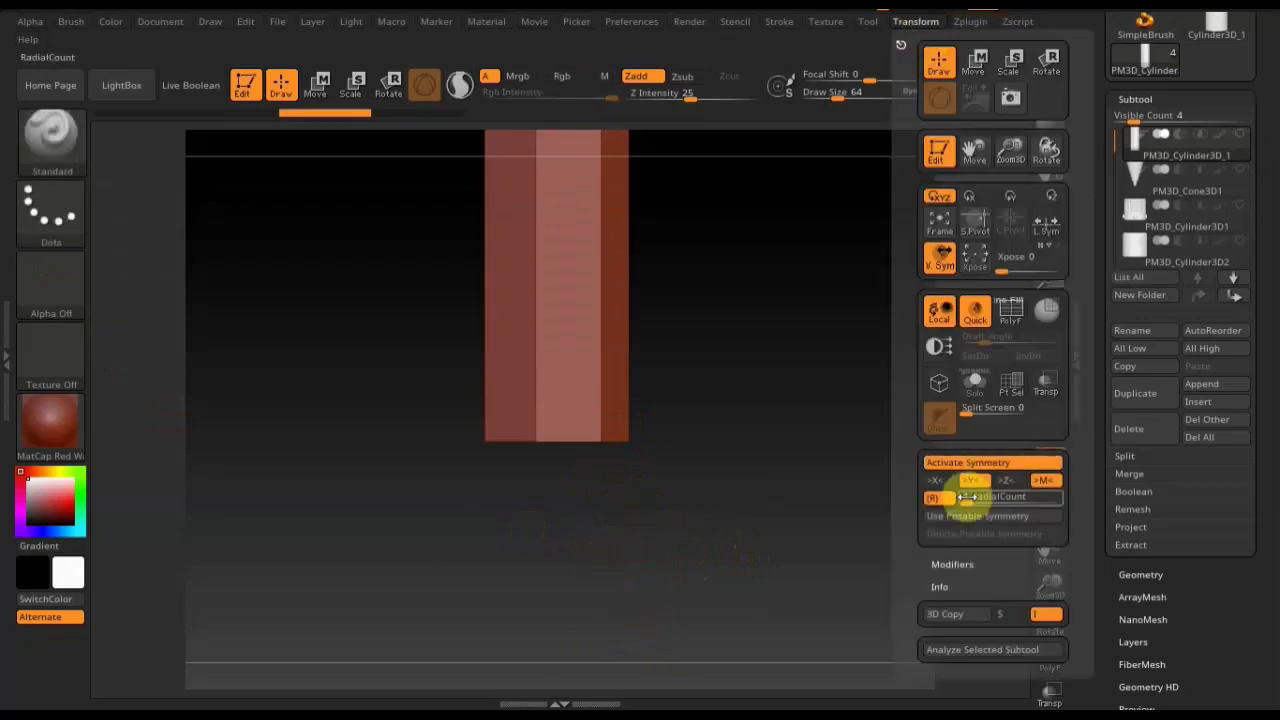
pyautogui.keyDown('ctrl'); pyautogui.moveTo(567, 479); pyautogui.dragTo(534, 428); pyautogui.keyUp('ctrl')
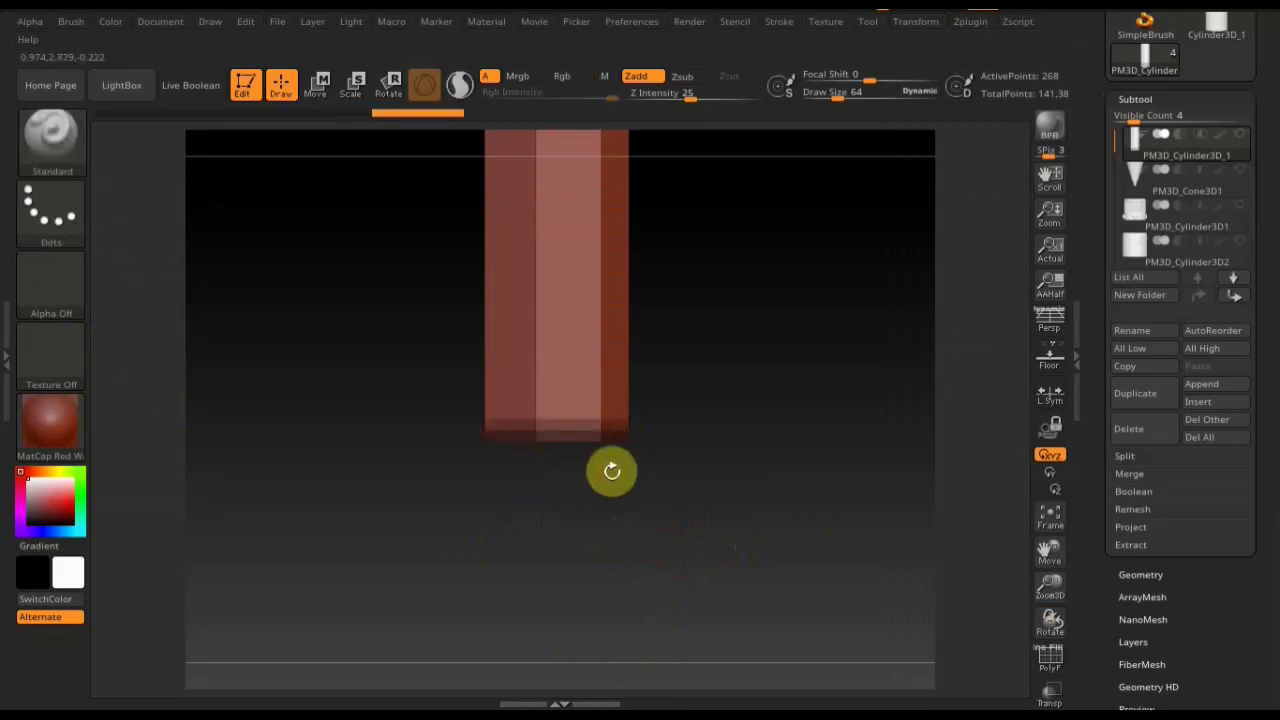
pyautogui.press('ctrl')
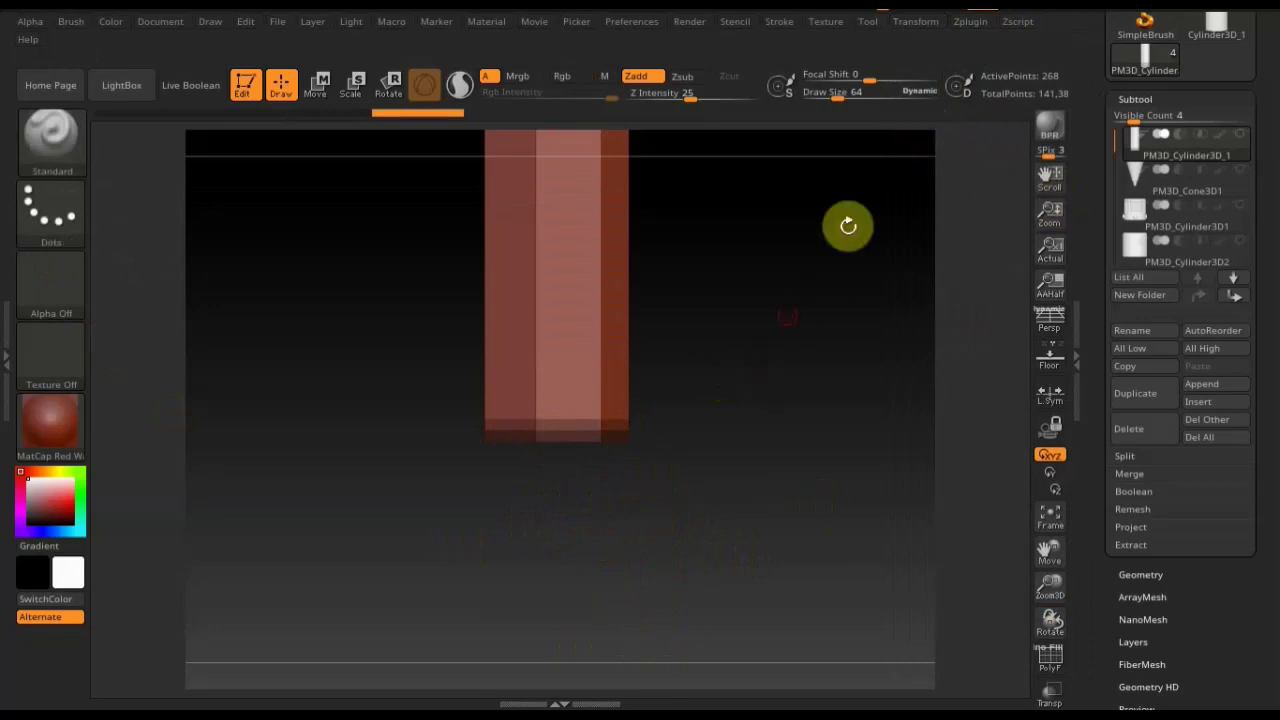
pyautogui.click(928, 30)
pyautogui.moveTo(968, 500); pyautogui.dragTo(972, 500)
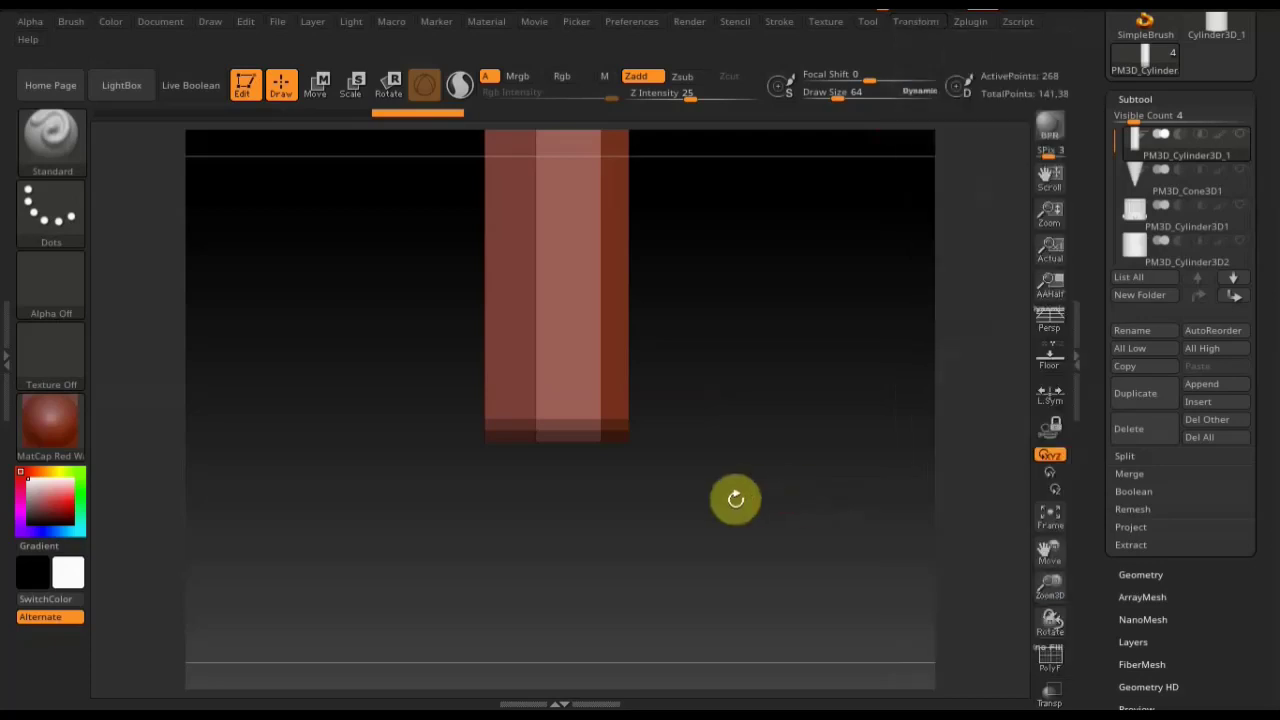
# Mask the cylinder's bottom edge, try the Move gizmo, clear the mask, and open the brush library.
pyautogui.press('ctrl')
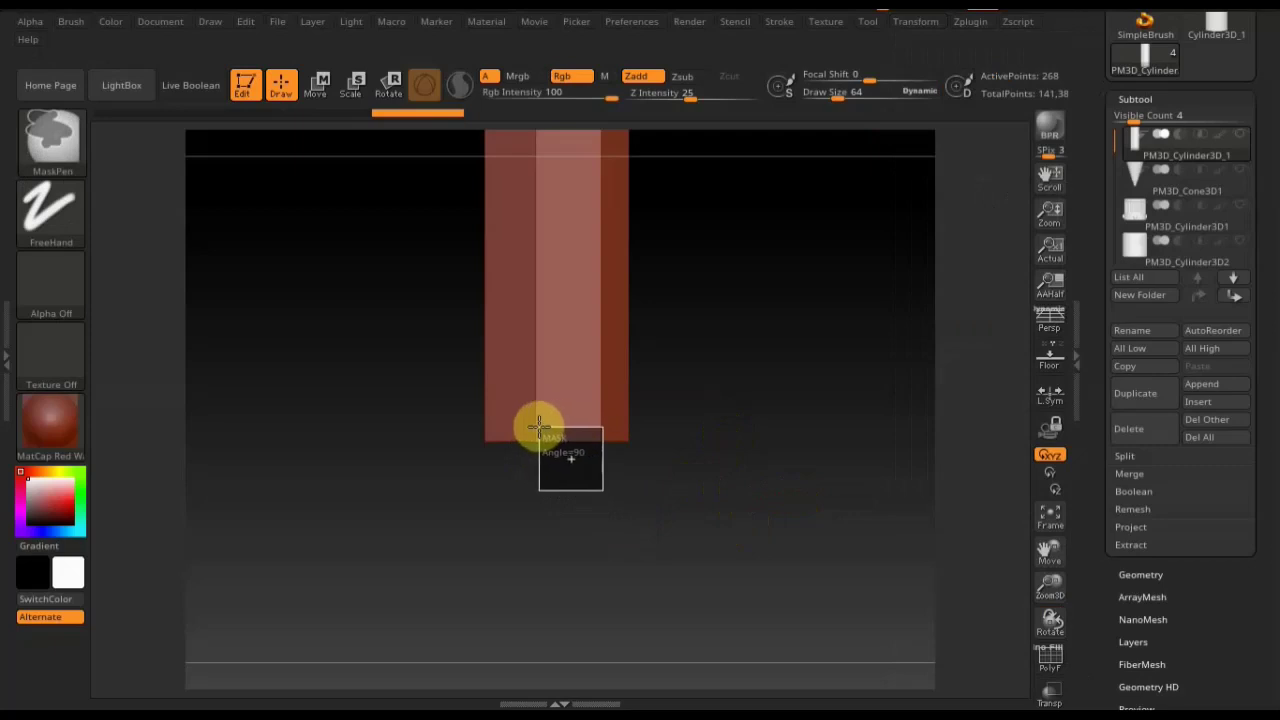
pyautogui.keyDown('ctrl'); pyautogui.moveTo(537, 425); pyautogui.dragTo(546, 437); pyautogui.keyUp('ctrl')
pyautogui.click(318, 86)
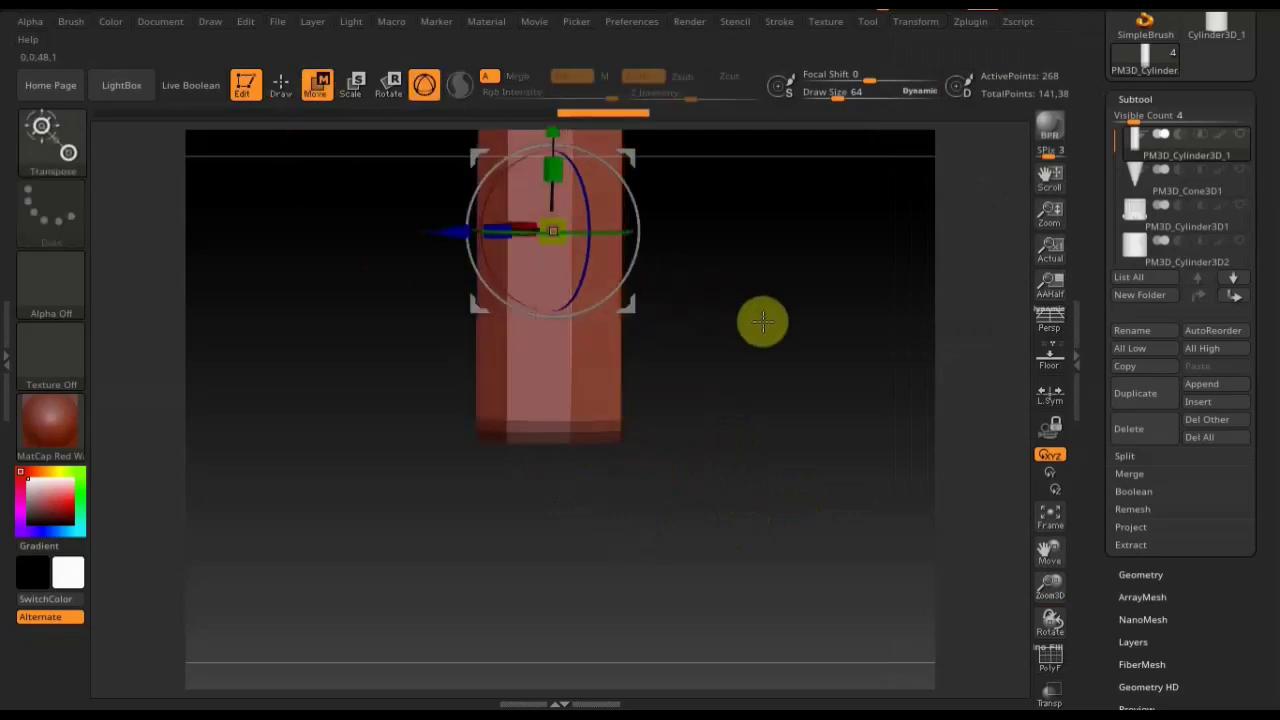
pyautogui.click(281, 88)
pyautogui.keyDown('ctrl'); pyautogui.moveTo(755, 422); pyautogui.dragTo(596, 472); pyautogui.keyUp('ctrl')
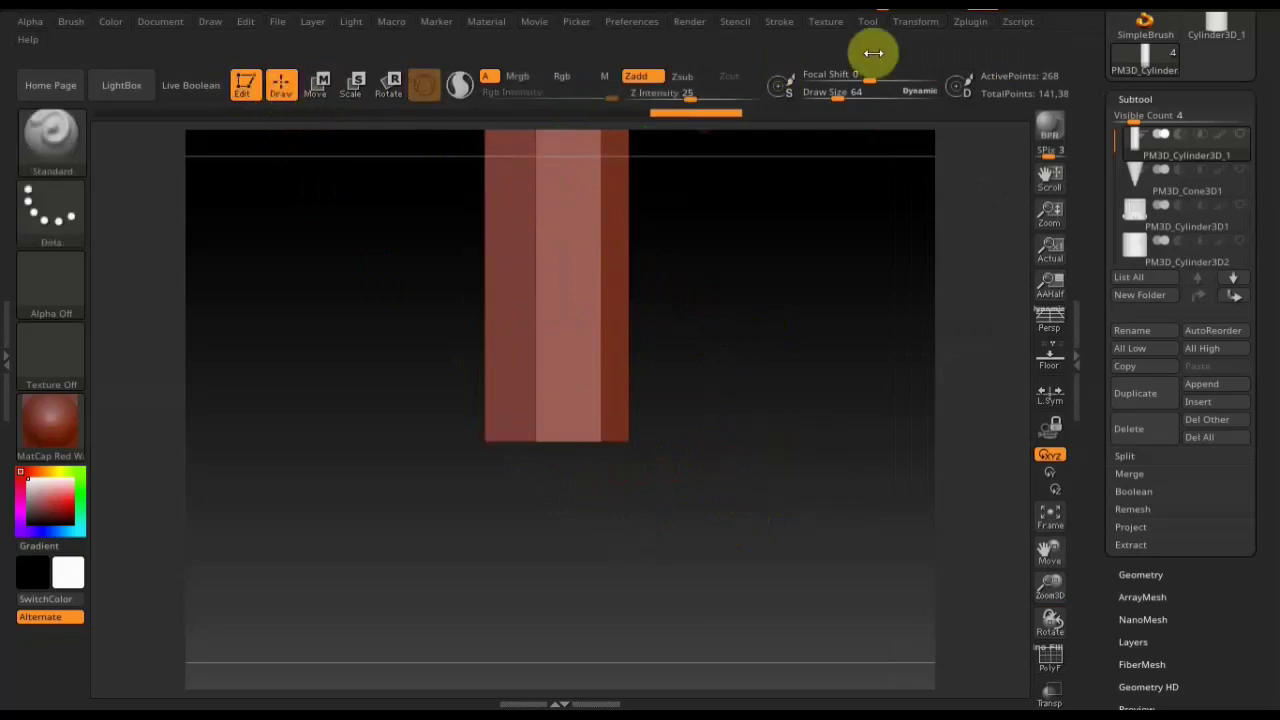
pyautogui.click(915, 21)
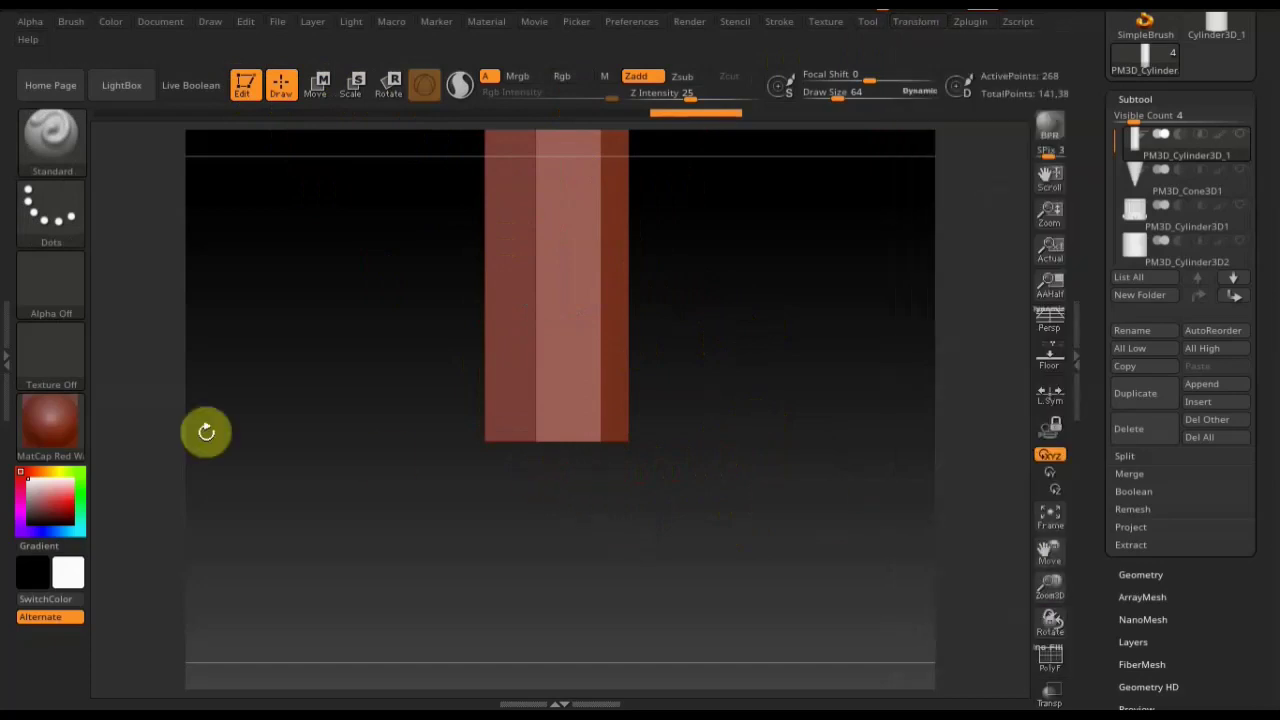
pyautogui.click(62, 142)
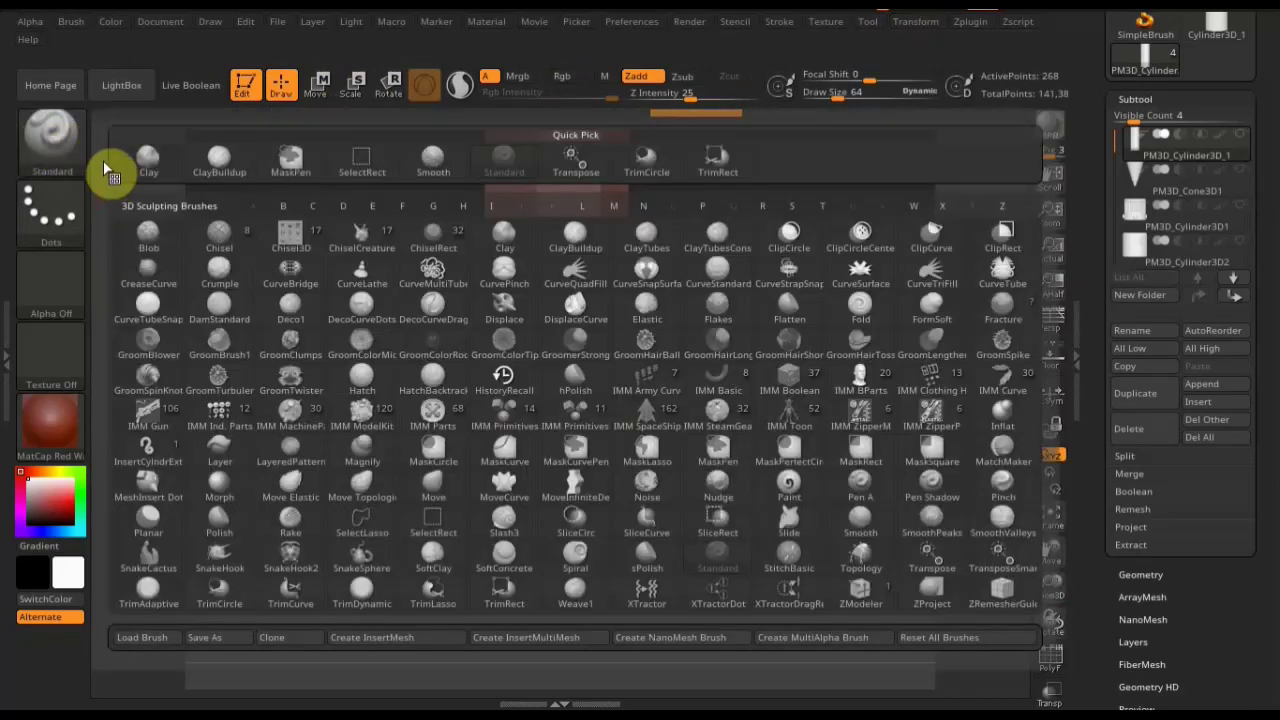
# With Move Topological at about size 274, pull the front bottom edge down into a point.
pyautogui.click(372, 477)
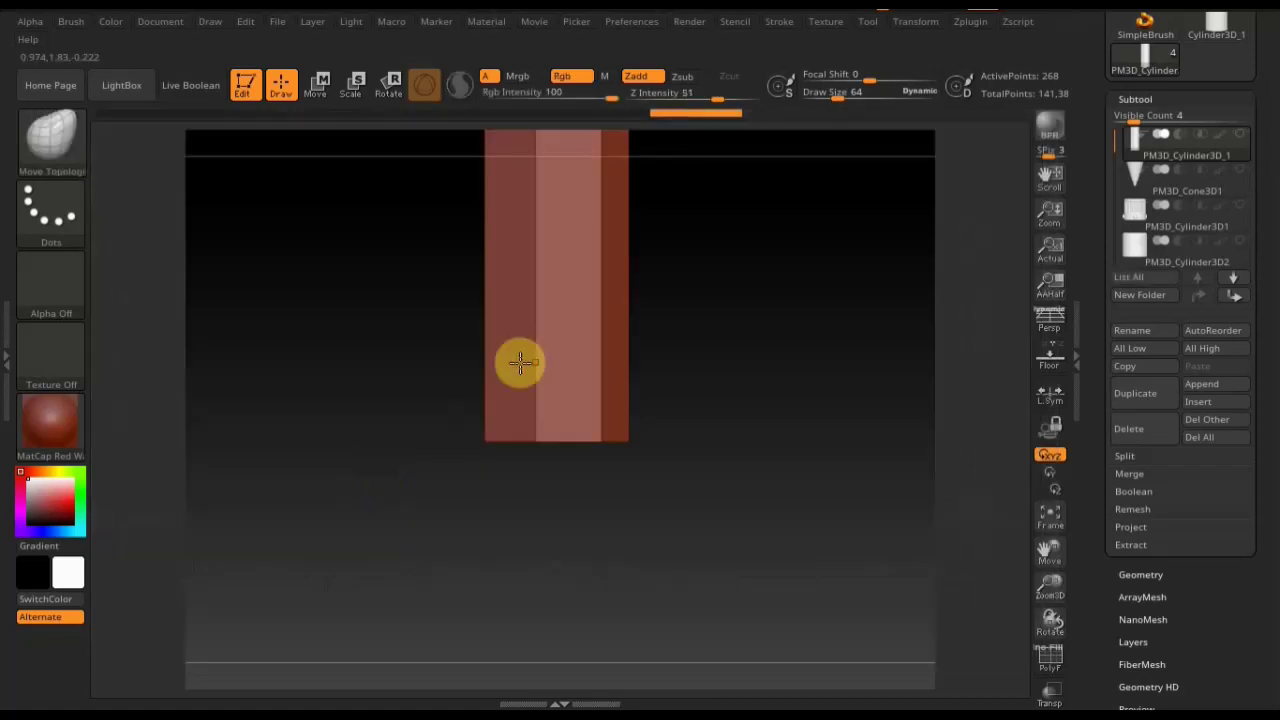
pyautogui.moveTo(835, 93); pyautogui.dragTo(903, 93)
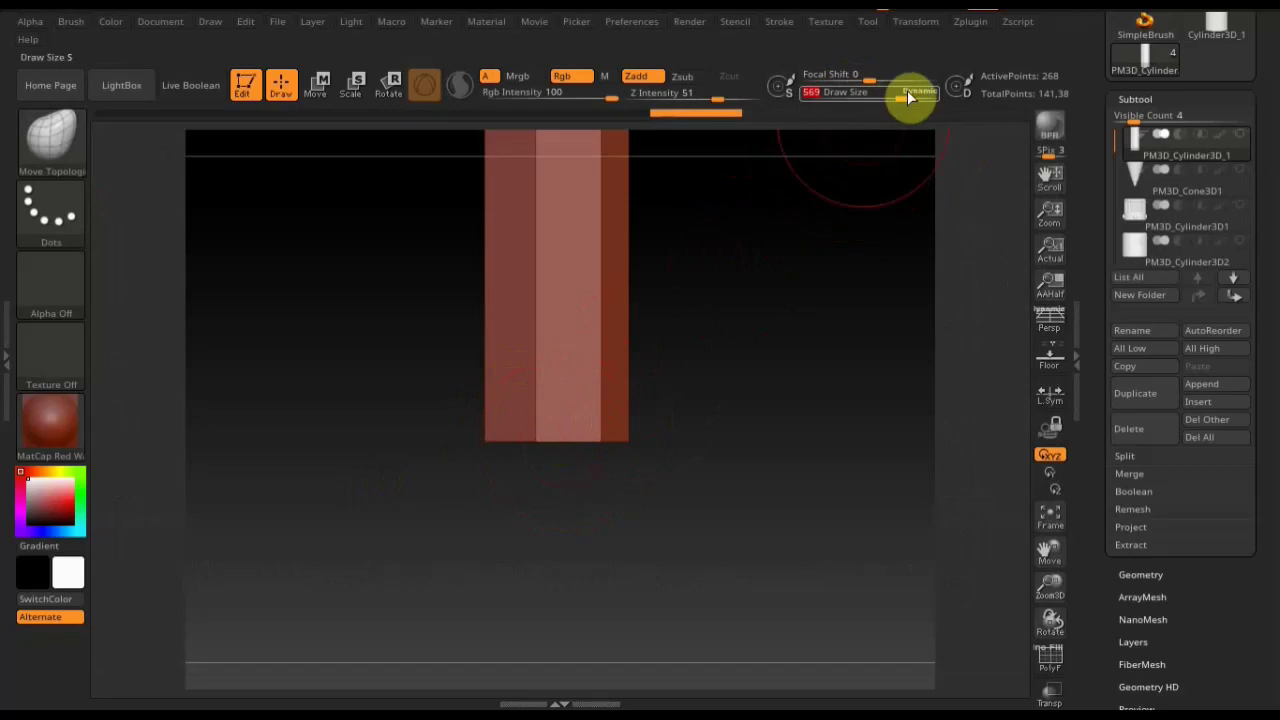
pyautogui.moveTo(905, 94); pyautogui.dragTo(872, 98)
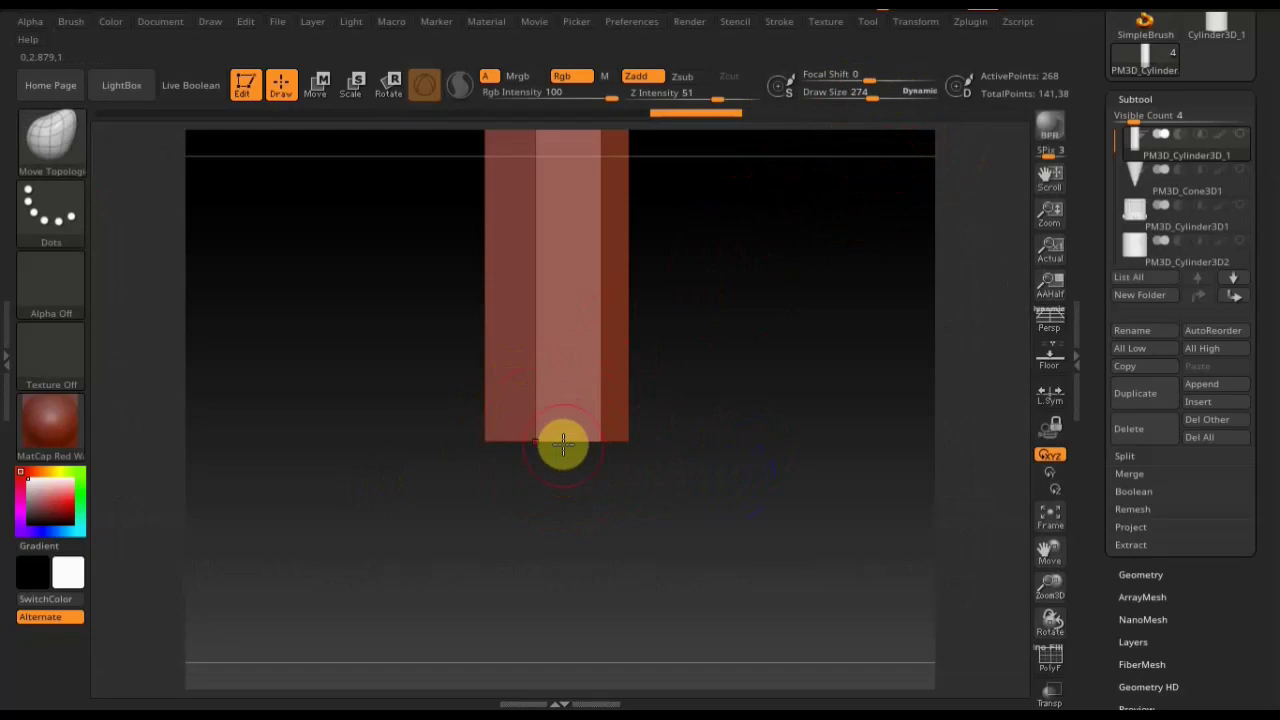
pyautogui.moveTo(563, 449); pyautogui.dragTo(563, 703)
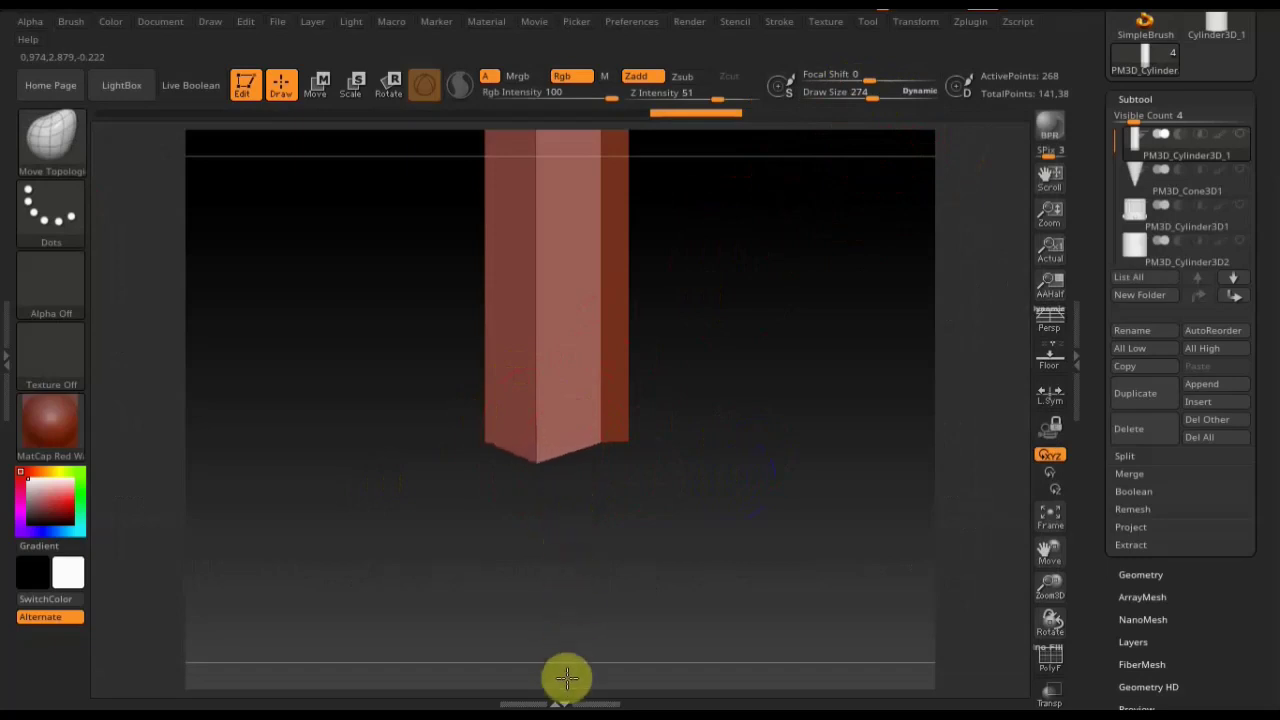
pyautogui.moveTo(763, 523); pyautogui.dragTo(620, 449)
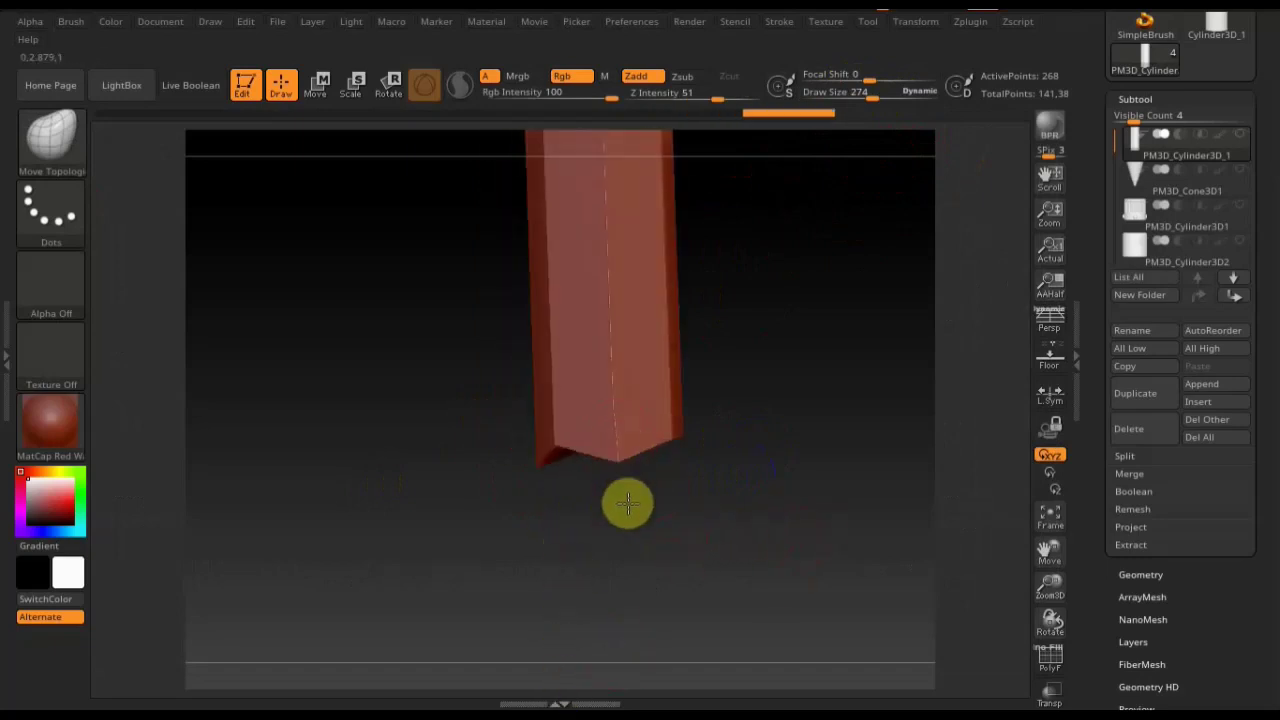
pyautogui.moveTo(714, 529)
pyautogui.mouseDown()
pyautogui.moveTo(512, 471)
pyautogui.moveTo(492, 514)
pyautogui.mouseUp()
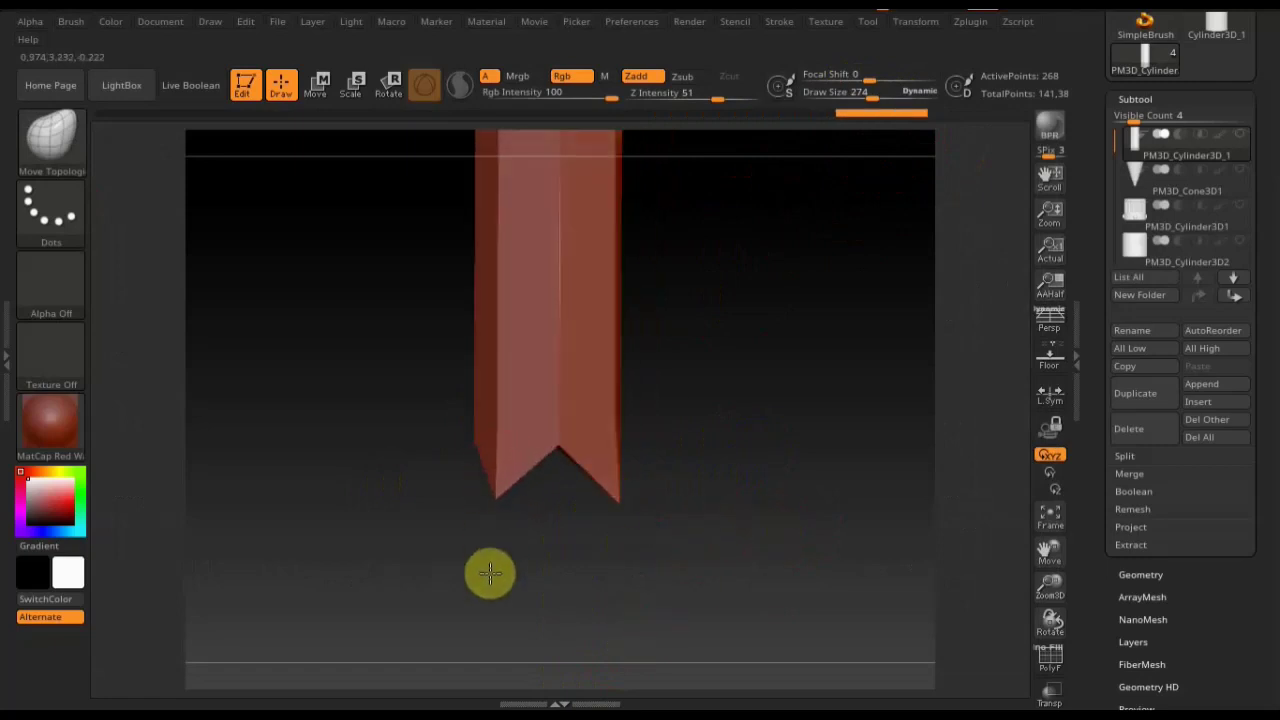
pyautogui.moveTo(678, 570)
pyautogui.mouseDown()
pyautogui.moveTo(729, 469)
pyautogui.moveTo(677, 483)
pyautogui.mouseUp()
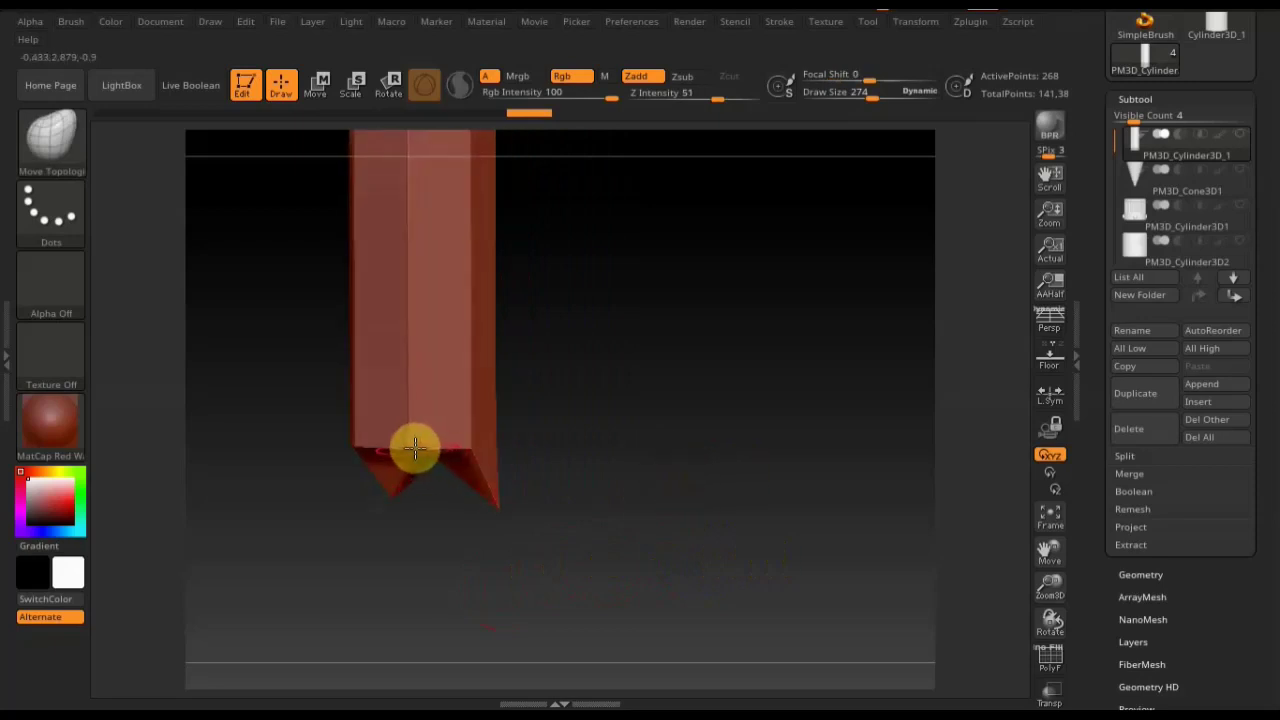
# Pull another bottom corner down into a point, check it from the front, and unhide the cone tip.
pyautogui.moveTo(409, 447); pyautogui.dragTo(416, 668)
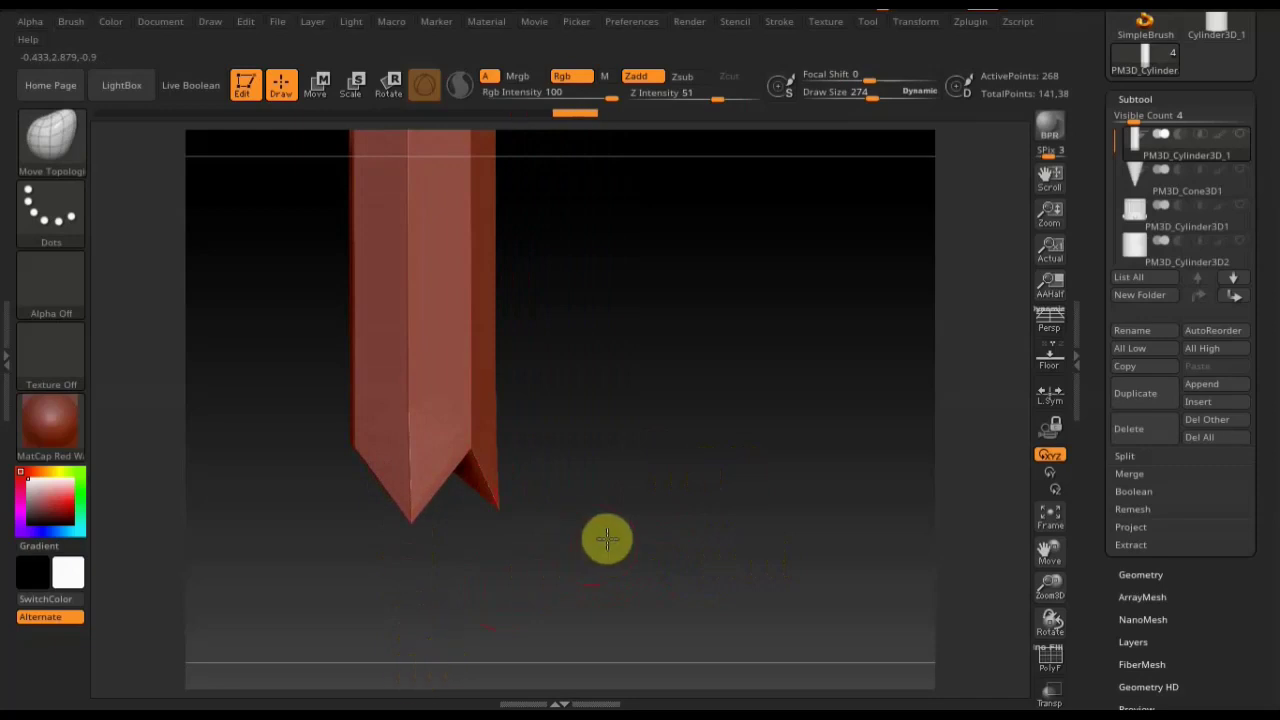
pyautogui.moveTo(607, 539); pyautogui.dragTo(691, 540)
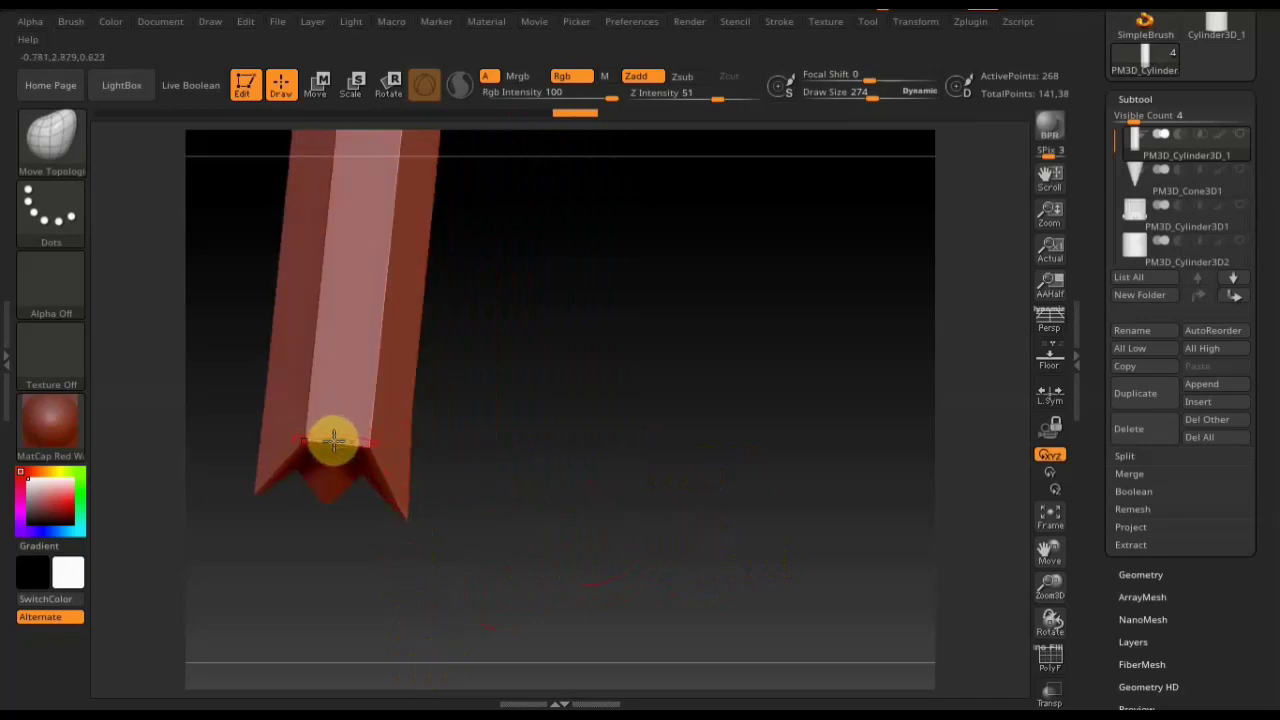
pyautogui.moveTo(634, 394); pyautogui.dragTo(463, 380)
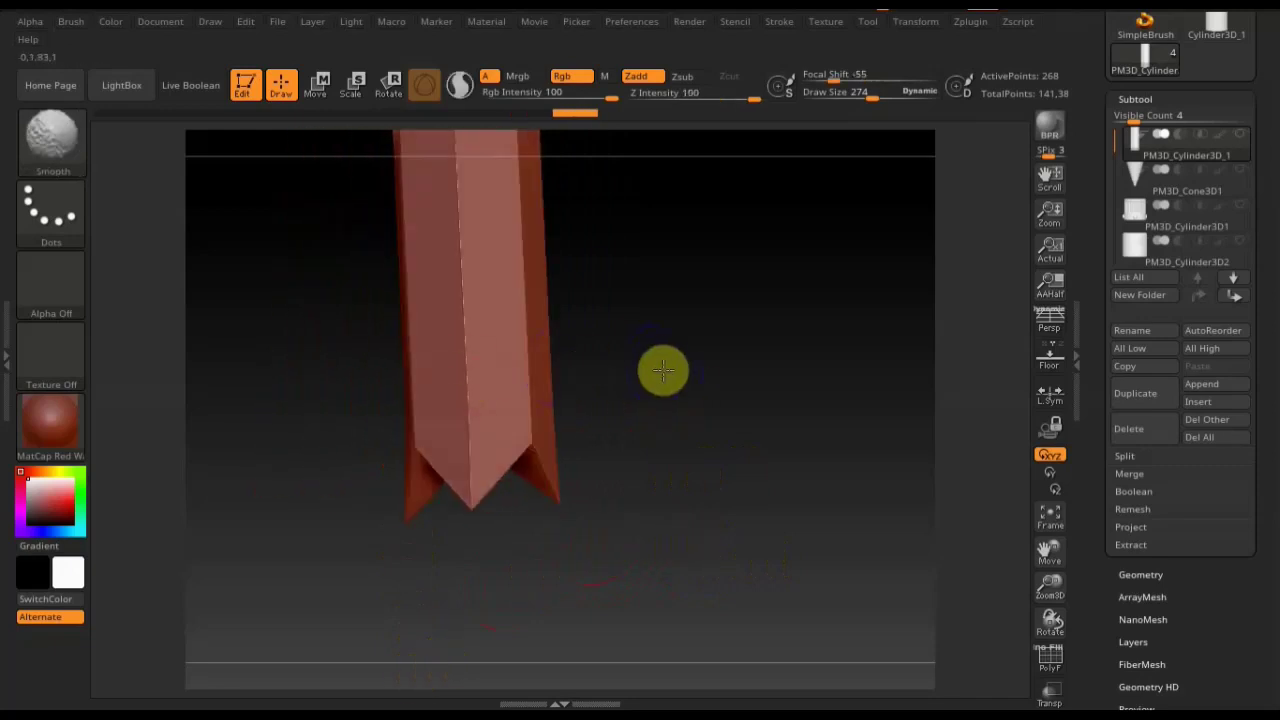
pyautogui.moveTo(663, 370); pyautogui.dragTo(514, 486)
pyautogui.moveTo(677, 443)
pyautogui.mouseDown()
pyautogui.moveTo(691, 449)
pyautogui.moveTo(436, 535)
pyautogui.mouseUp()
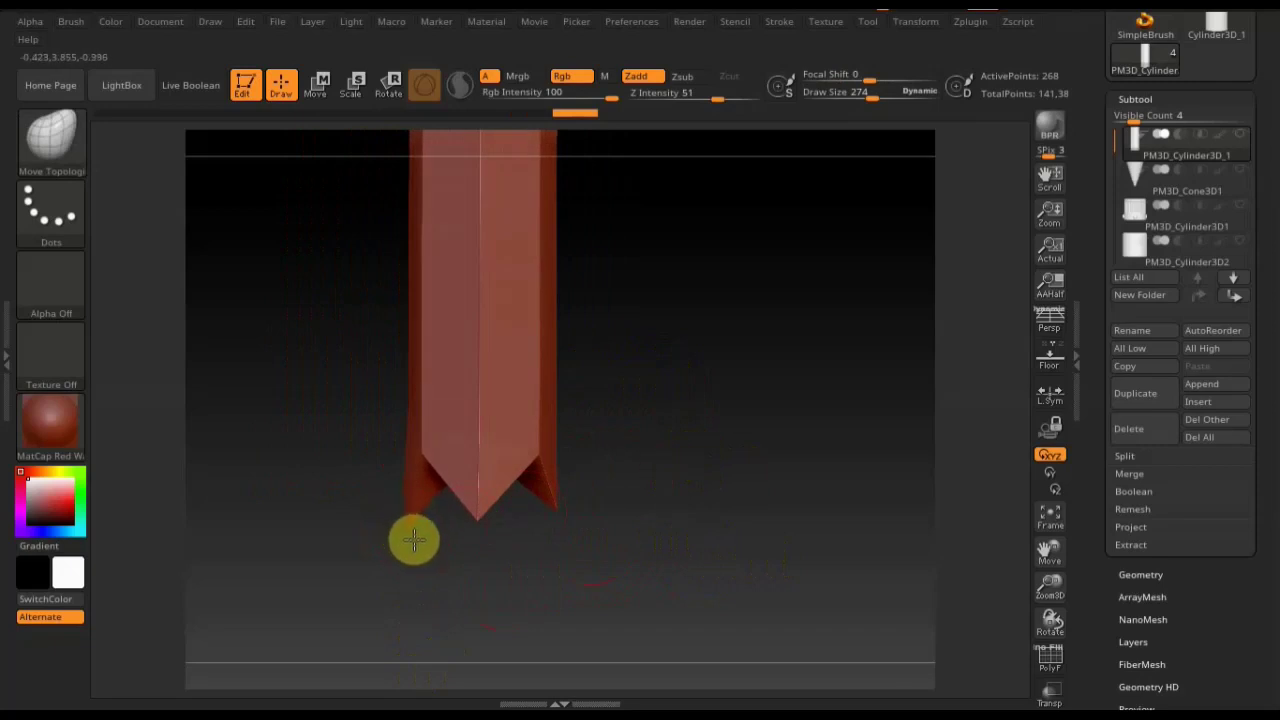
pyautogui.click(545, 515)
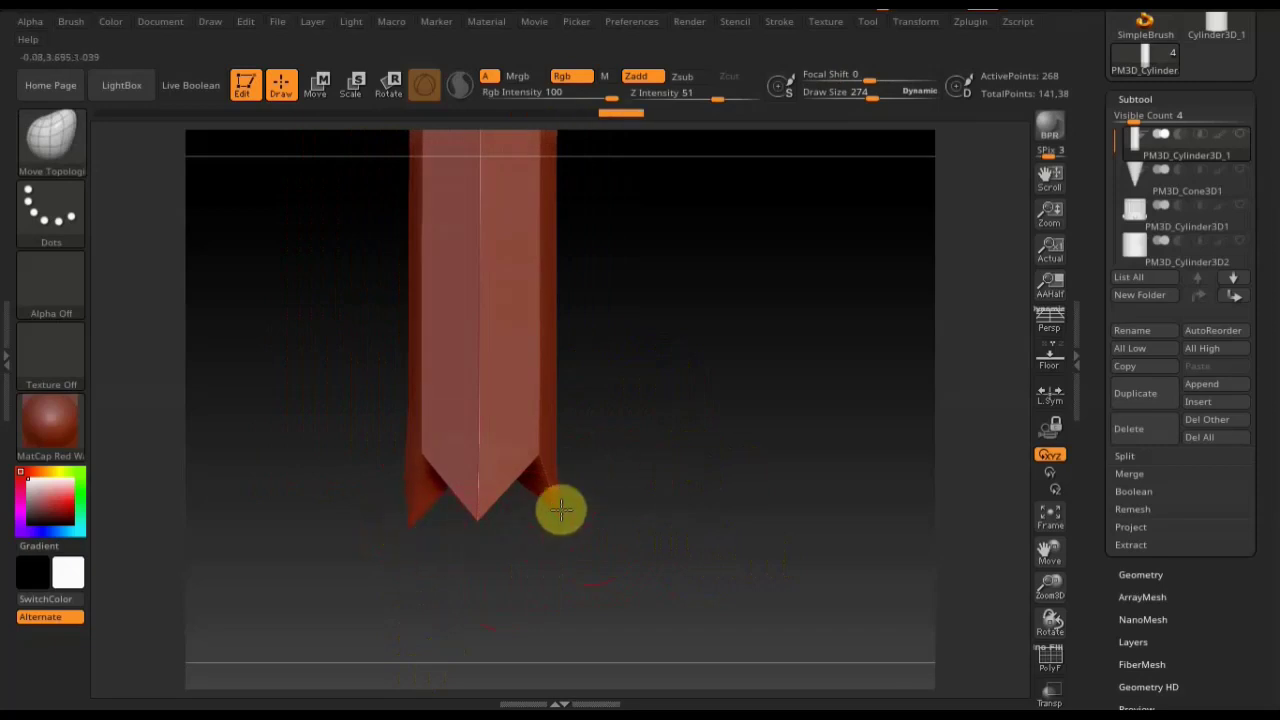
pyautogui.moveTo(651, 506); pyautogui.dragTo(549, 523)
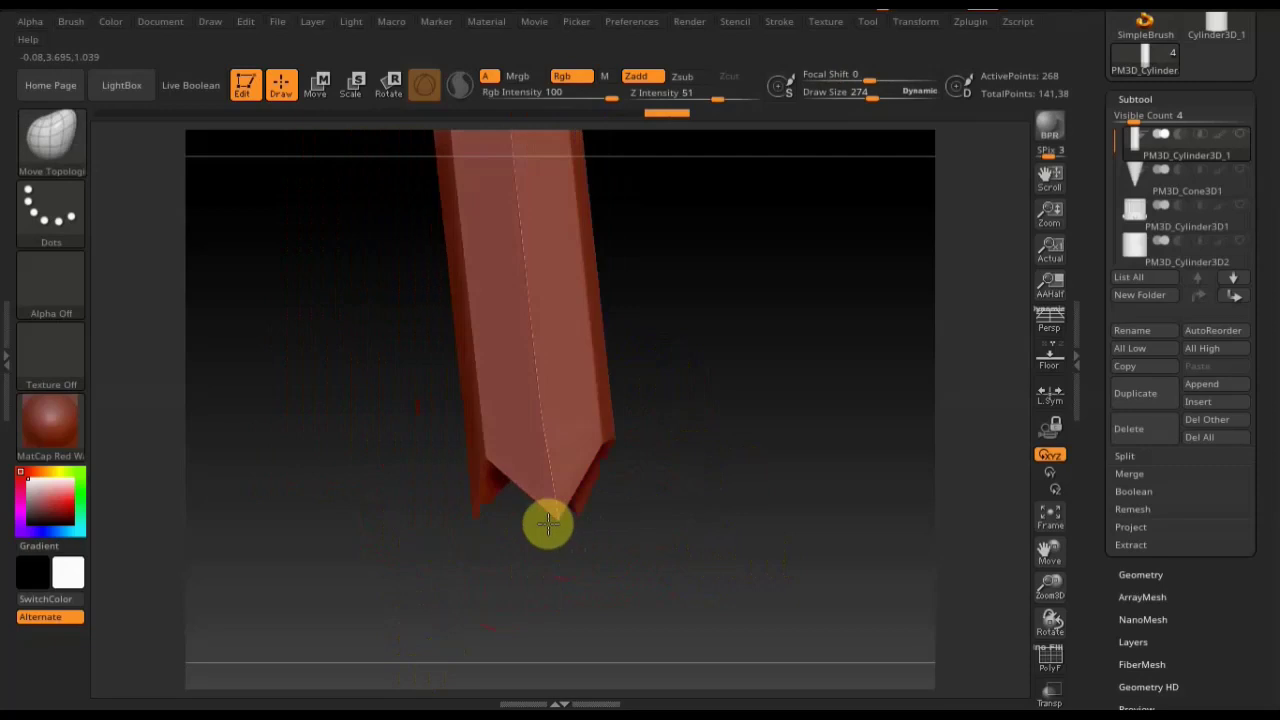
pyautogui.moveTo(643, 457)
pyautogui.mouseDown()
pyautogui.moveTo(670, 466)
pyautogui.moveTo(600, 449)
pyautogui.mouseUp()
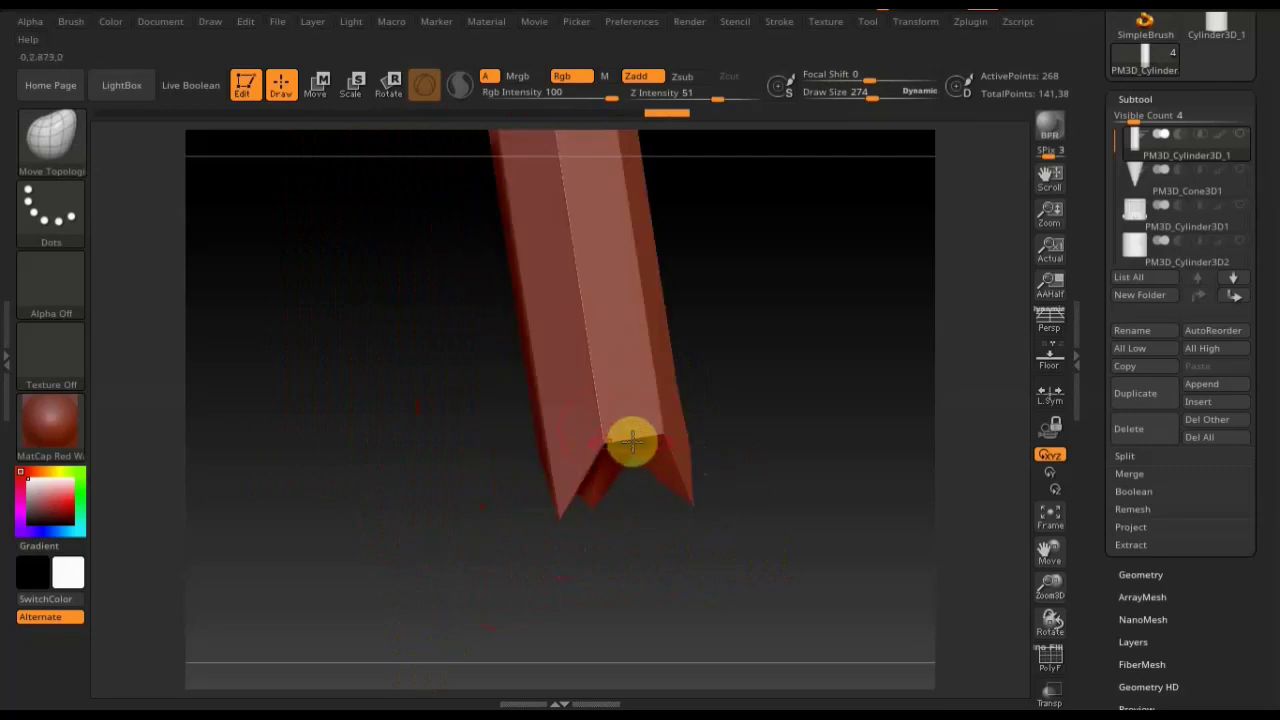
pyautogui.moveTo(771, 429)
pyautogui.keyDown('shift'); pyautogui.mouseDown()
pyautogui.moveTo(923, 409)
pyautogui.moveTo(758, 420)
pyautogui.moveTo(646, 448)
pyautogui.moveTo(914, 463)
pyautogui.moveTo(814, 466)
pyautogui.mouseUp(); pyautogui.keyUp('shift')
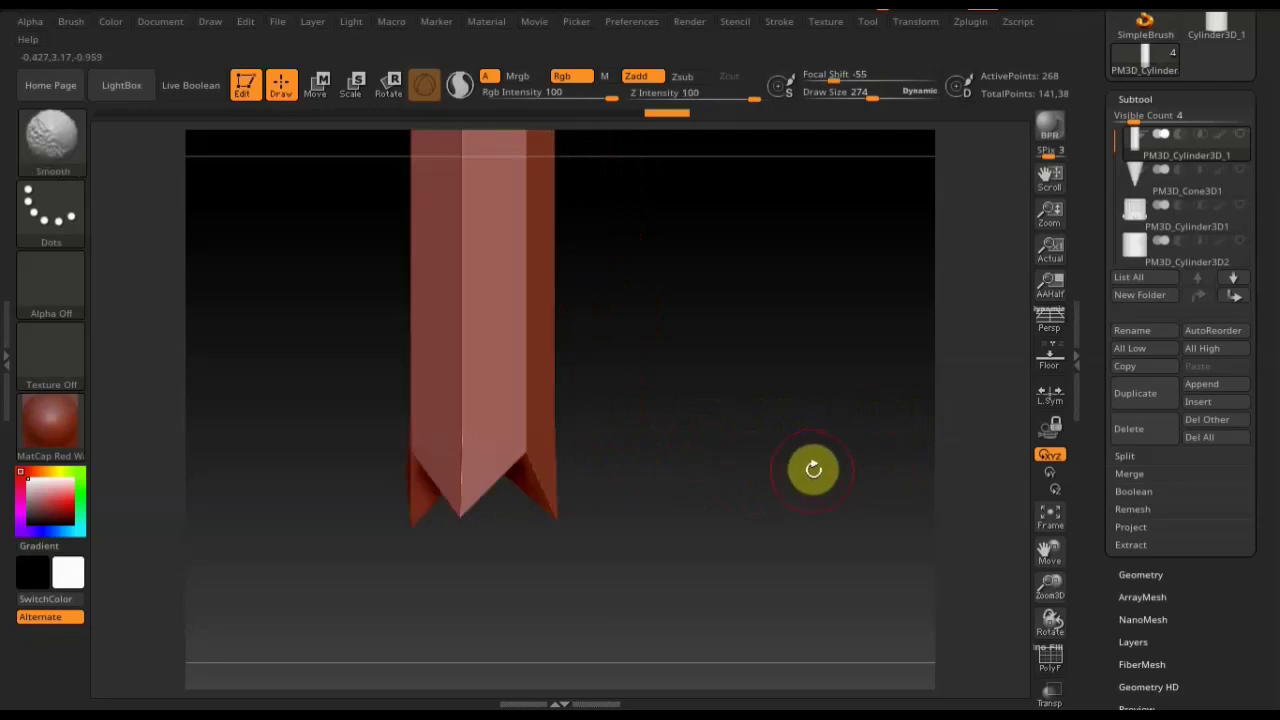
pyautogui.keyDown('shift'); pyautogui.click(1240, 136); pyautogui.keyUp('shift')
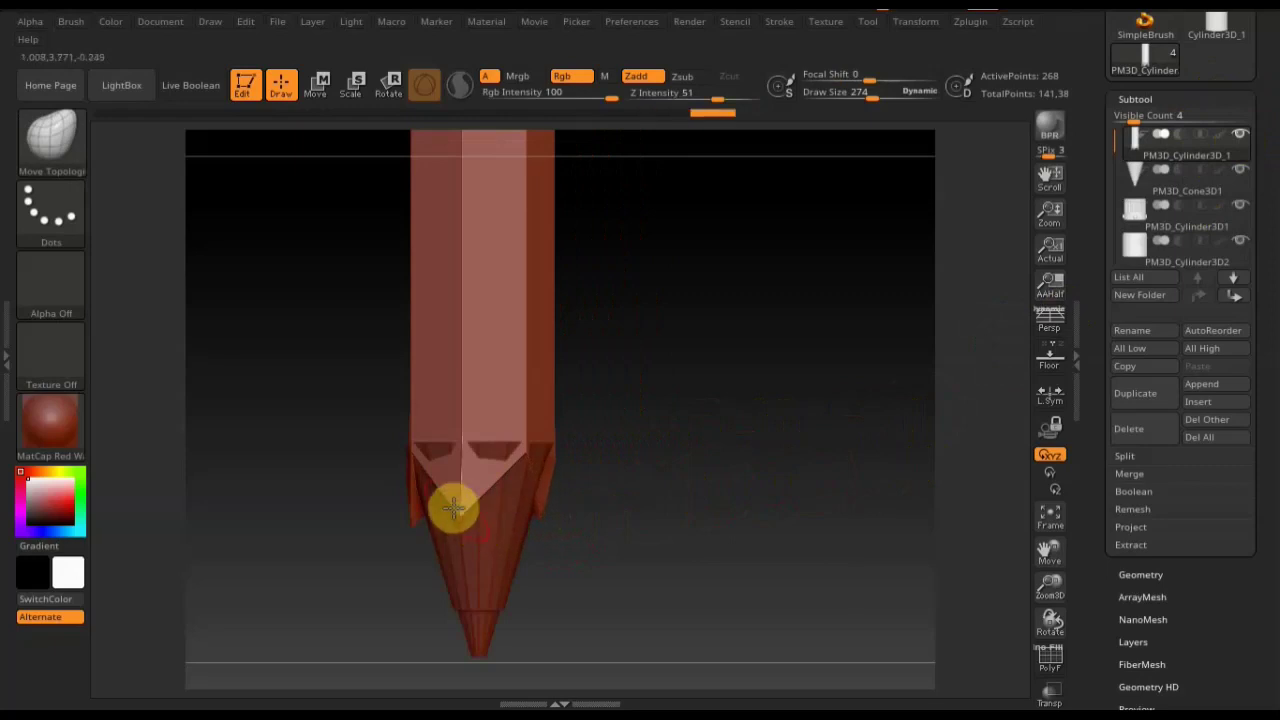
# Rotate to check how the cone tip fits beneath the body, then make the cone the active subtool.
pyautogui.moveTo(451, 508); pyautogui.dragTo(413, 515)
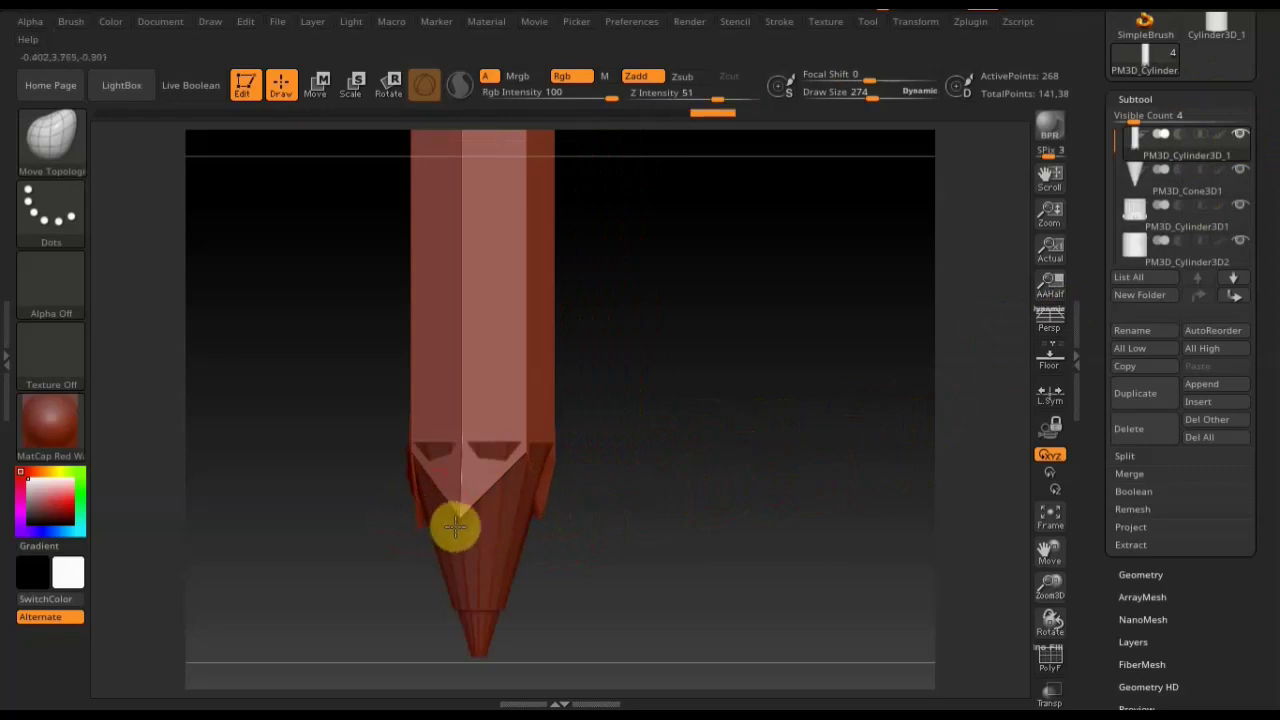
pyautogui.moveTo(620, 543); pyautogui.dragTo(336, 503)
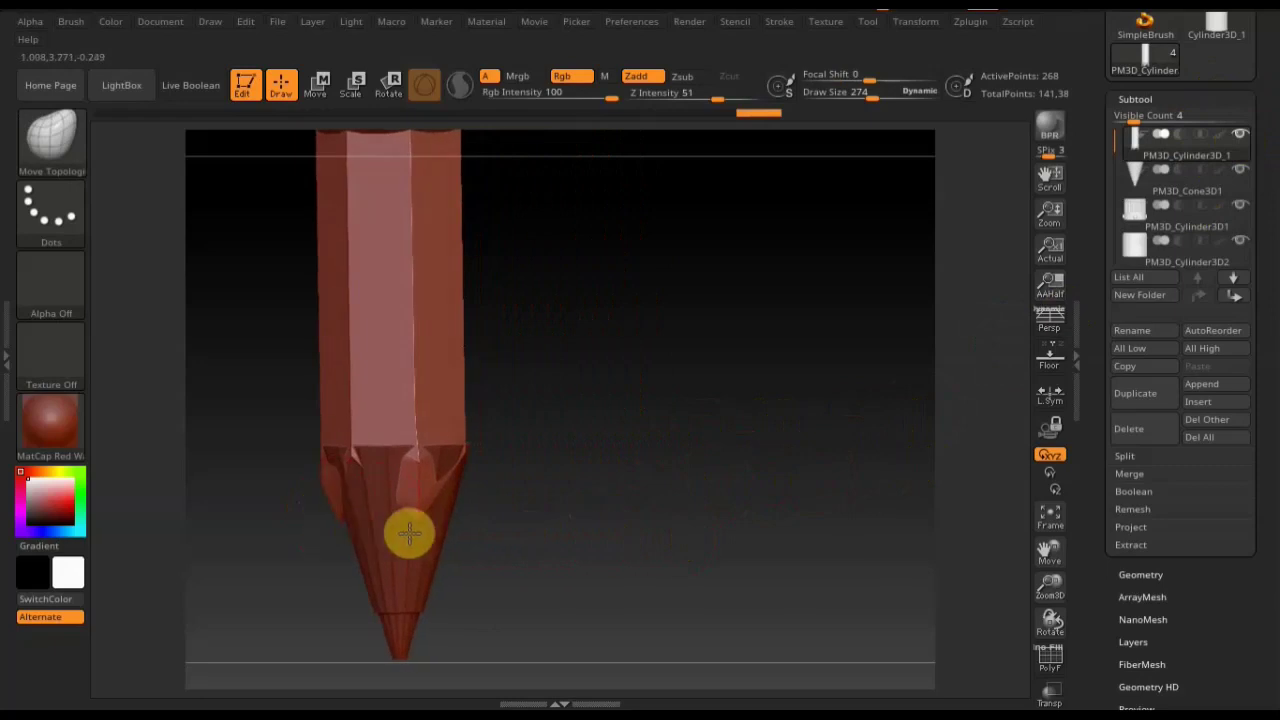
pyautogui.moveTo(466, 520); pyautogui.dragTo(437, 523)
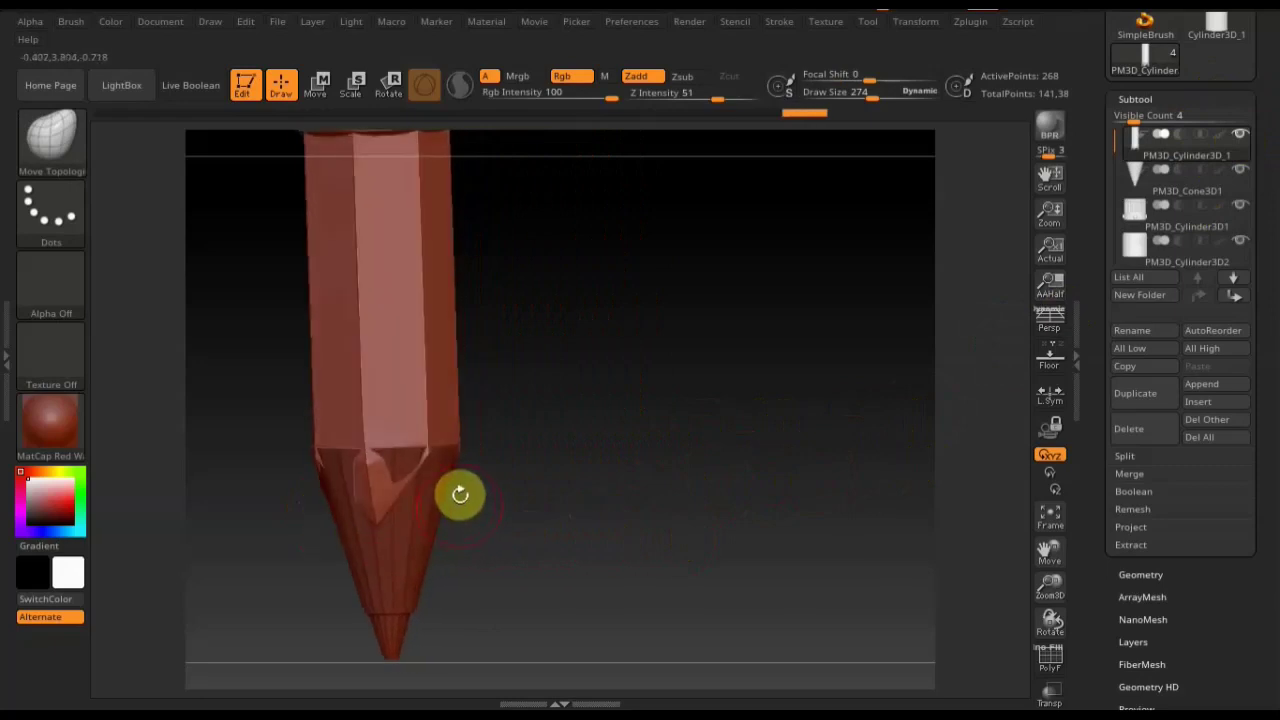
pyautogui.moveTo(602, 508)
pyautogui.mouseDown()
pyautogui.moveTo(640, 494)
pyautogui.moveTo(600, 517)
pyautogui.mouseUp()
pyautogui.moveTo(457, 497); pyautogui.dragTo(707, 482)
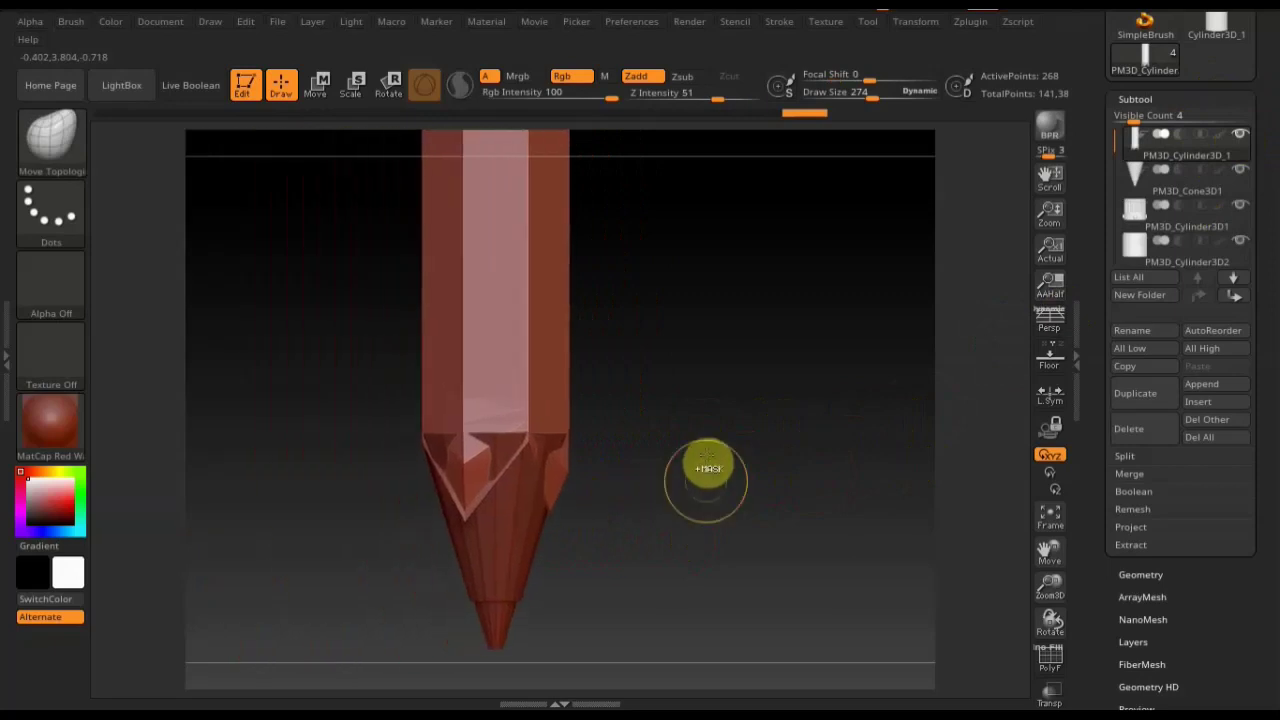
pyautogui.press('ctrl')
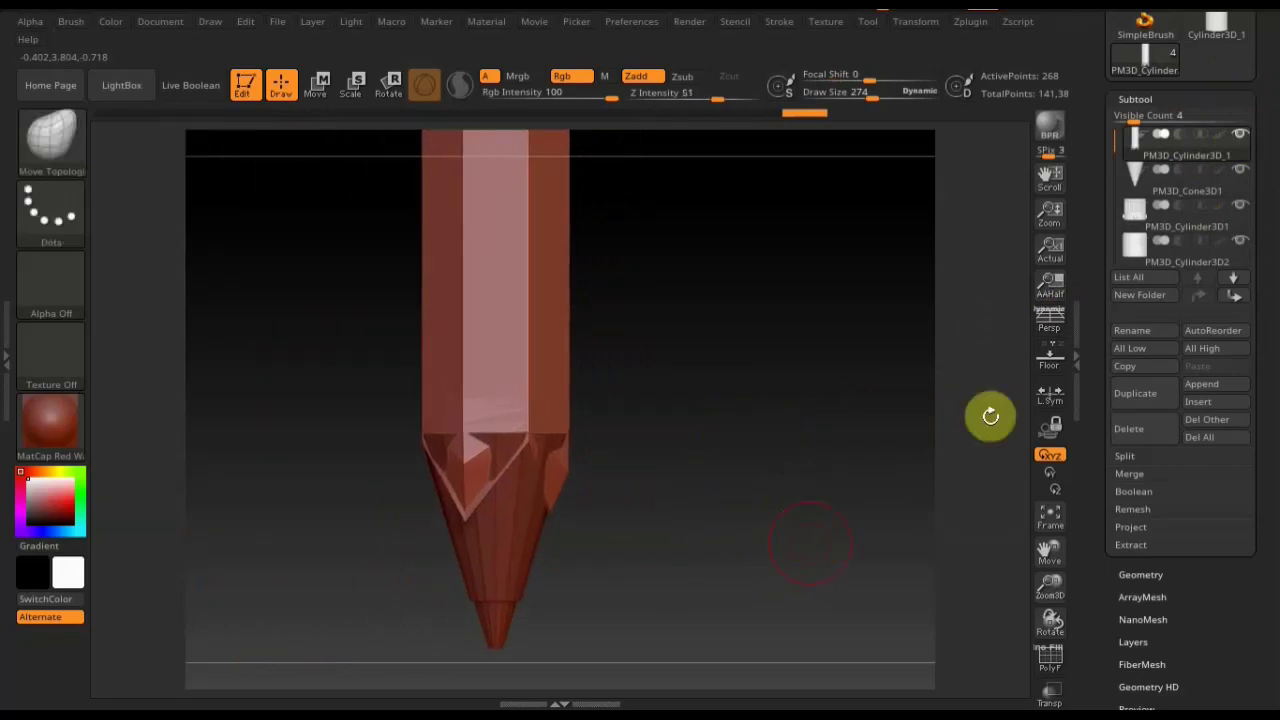
pyautogui.click(1141, 184)
pyautogui.click(763, 388)
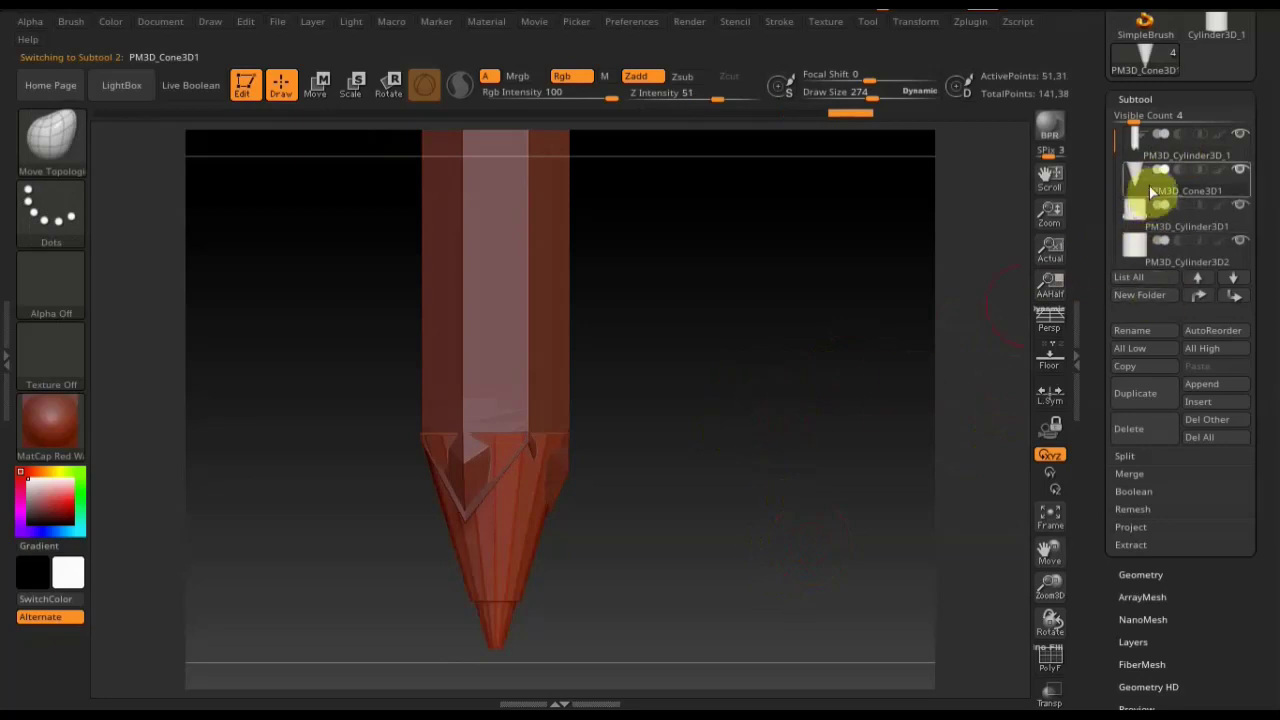
# Make the hex body active again and remesh it from the Geometry settings.
pyautogui.click(1143, 162)
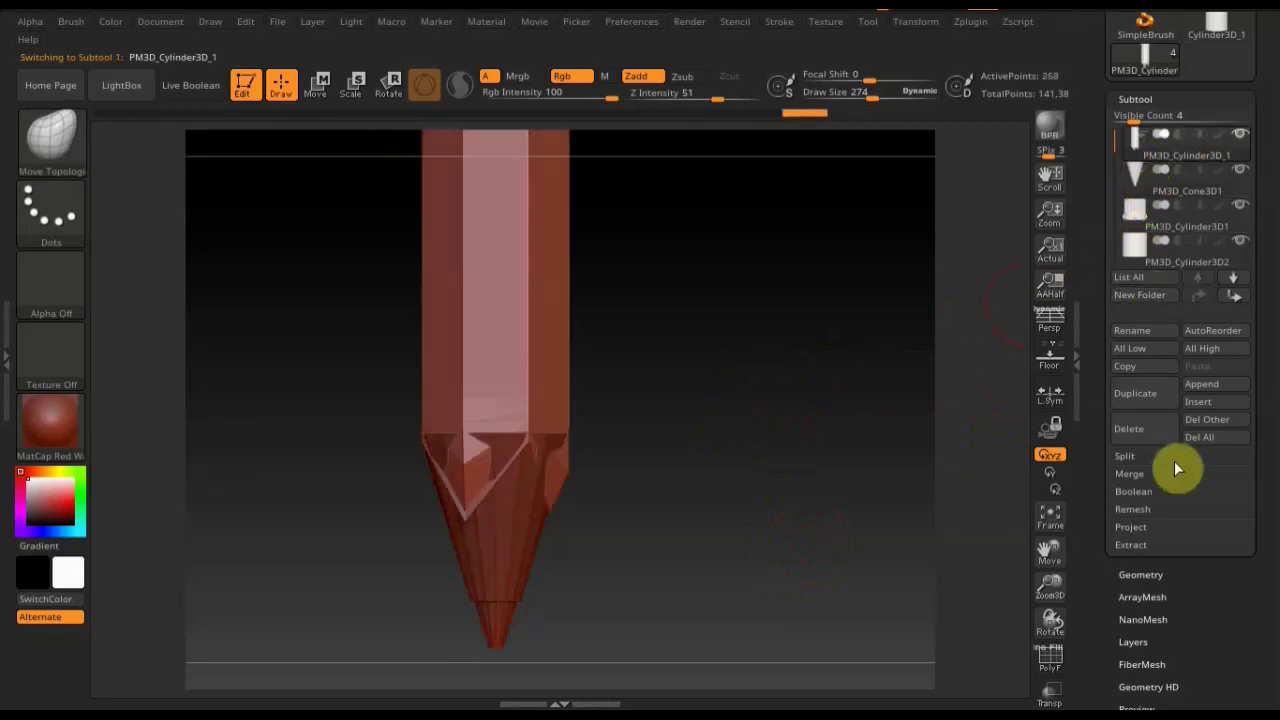
pyautogui.click(1145, 575)
pyautogui.click(1148, 398)
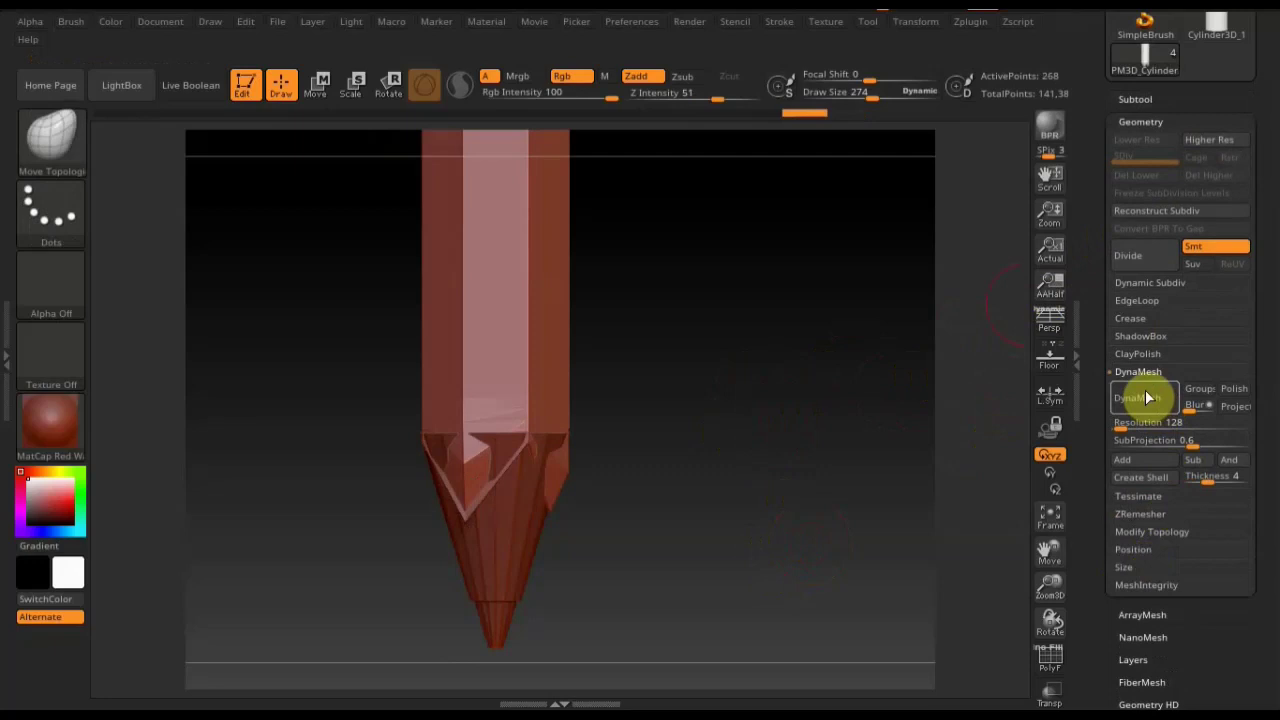
pyautogui.keyDown('ctrl'); pyautogui.moveTo(737, 364); pyautogui.dragTo(810, 529); pyautogui.keyUp('ctrl')
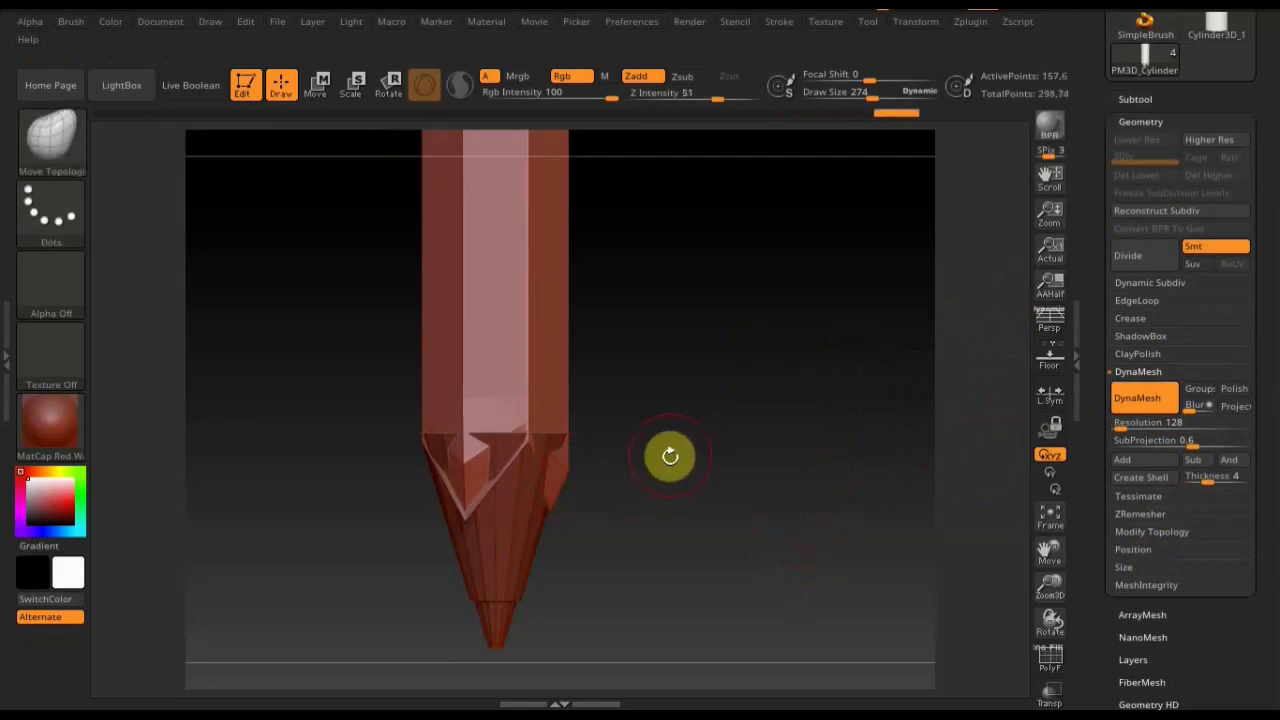
# Hide the cone tip, smooth the chevron end's facets and right spike, and duplicate the body subtool.
pyautogui.click(1140, 100)
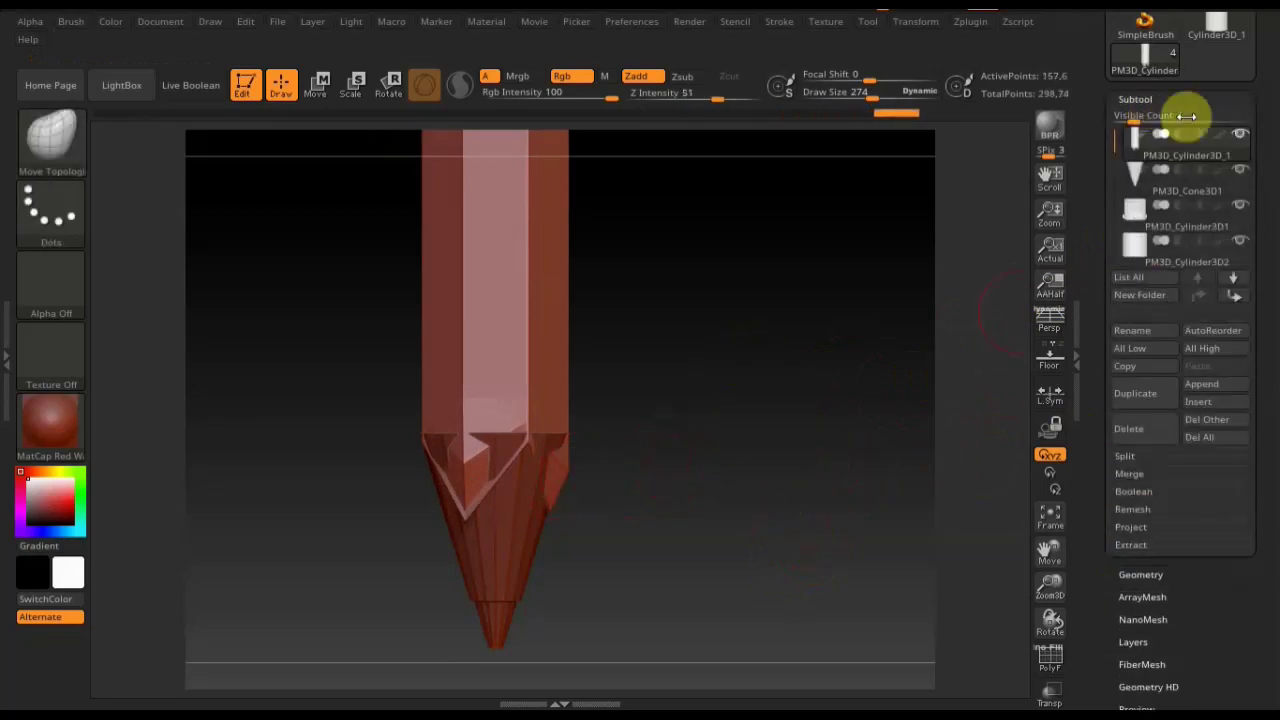
pyautogui.click(1238, 140)
pyautogui.moveTo(854, 417); pyautogui.dragTo(800, 449)
pyautogui.moveTo(487, 451)
pyautogui.keyDown('shift'); pyautogui.mouseDown()
pyautogui.moveTo(591, 486)
pyautogui.moveTo(528, 514)
pyautogui.moveTo(503, 503)
pyautogui.moveTo(541, 460)
pyautogui.moveTo(566, 457)
pyautogui.moveTo(594, 491)
pyautogui.moveTo(591, 543)
pyautogui.moveTo(604, 470)
pyautogui.moveTo(594, 449)
pyautogui.moveTo(651, 429)
pyautogui.moveTo(703, 526)
pyautogui.moveTo(667, 428)
pyautogui.mouseUp(); pyautogui.keyUp('shift')
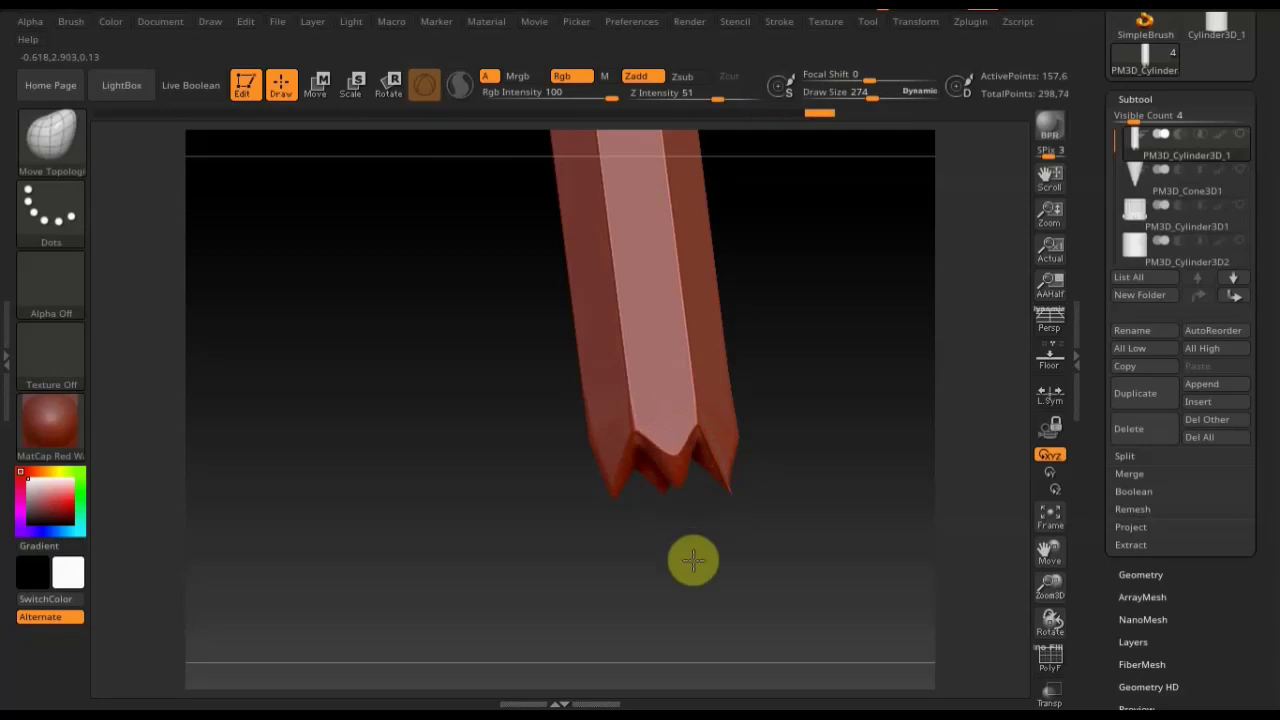
pyautogui.moveTo(731, 484)
pyautogui.mouseDown()
pyautogui.moveTo(732, 465)
pyautogui.moveTo(920, 463)
pyautogui.moveTo(746, 543)
pyautogui.moveTo(1003, 383)
pyautogui.mouseUp()
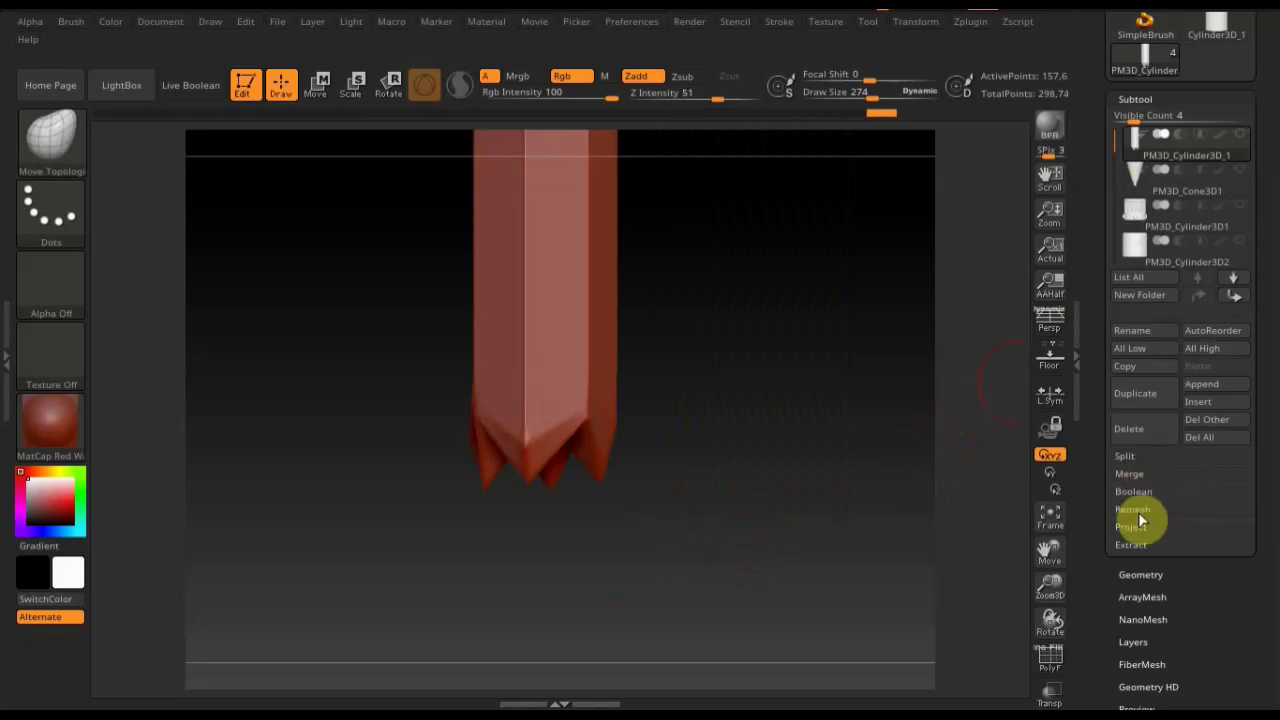
pyautogui.click(1140, 394)
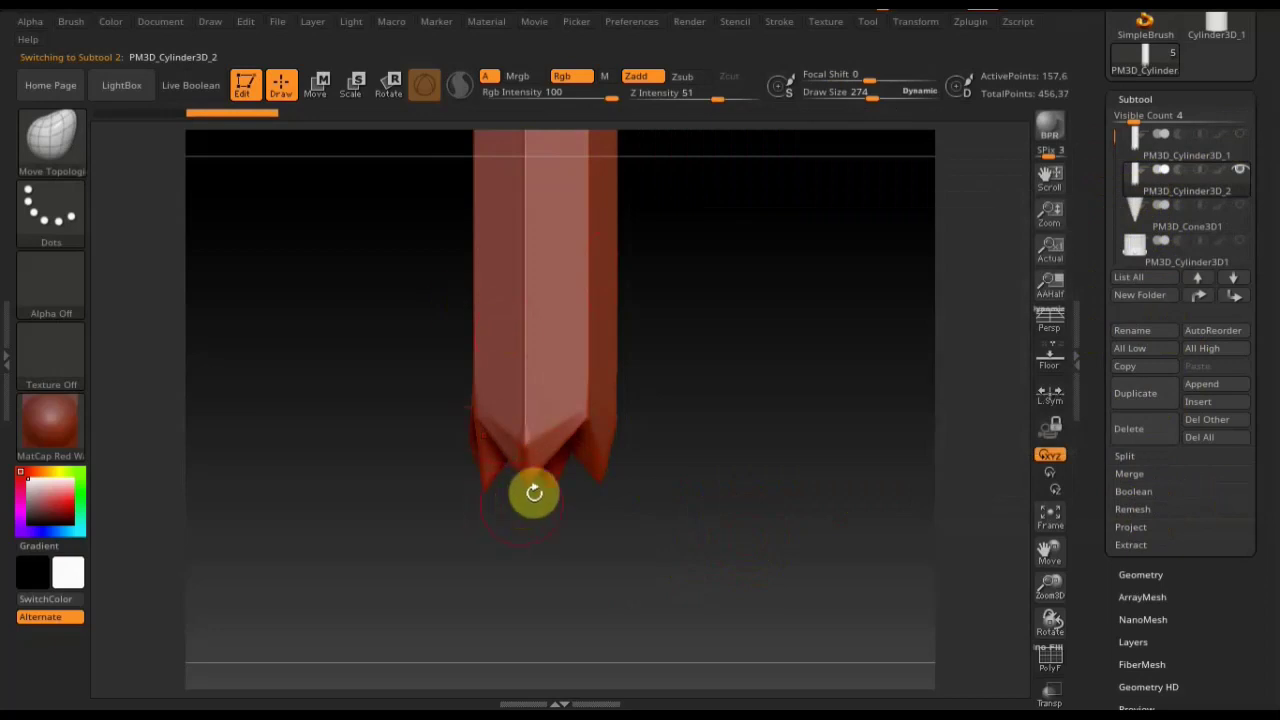
pyautogui.moveTo(1170, 226)
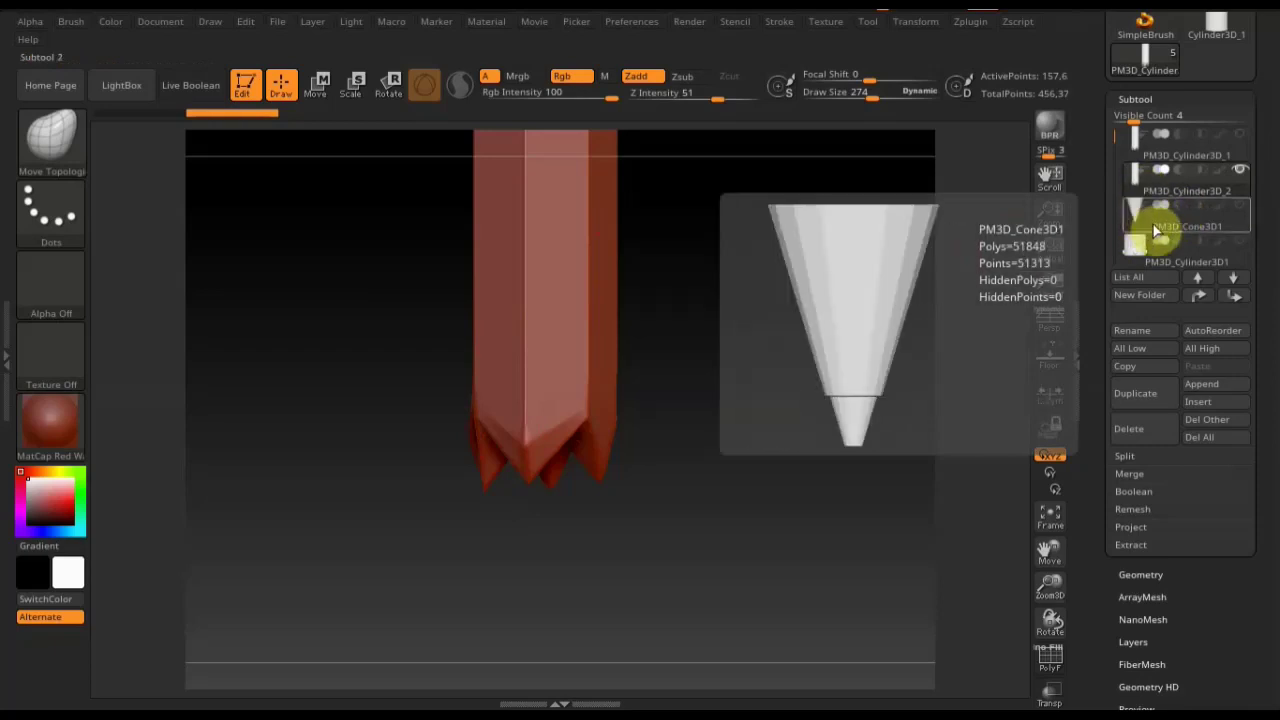
# Move the cone tip above the duplicated body in the Subtool list and DynaMesh it.
pyautogui.click(1148, 224)
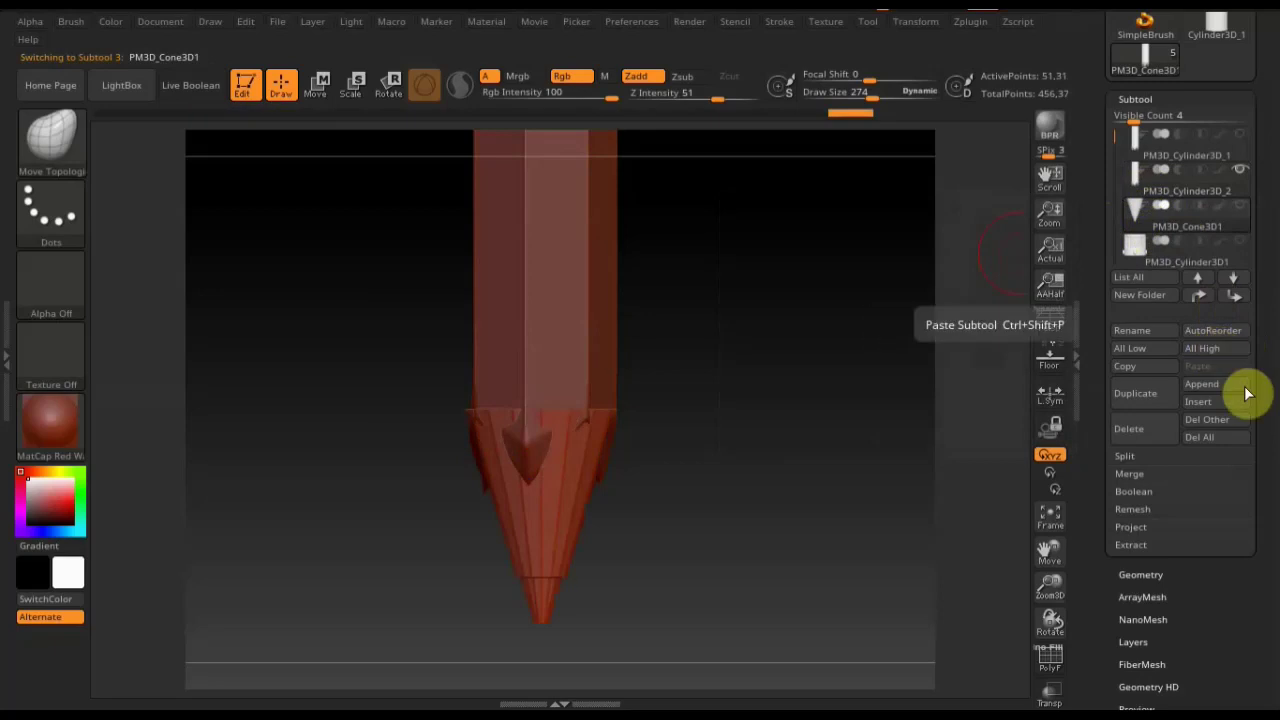
pyautogui.click(1199, 296)
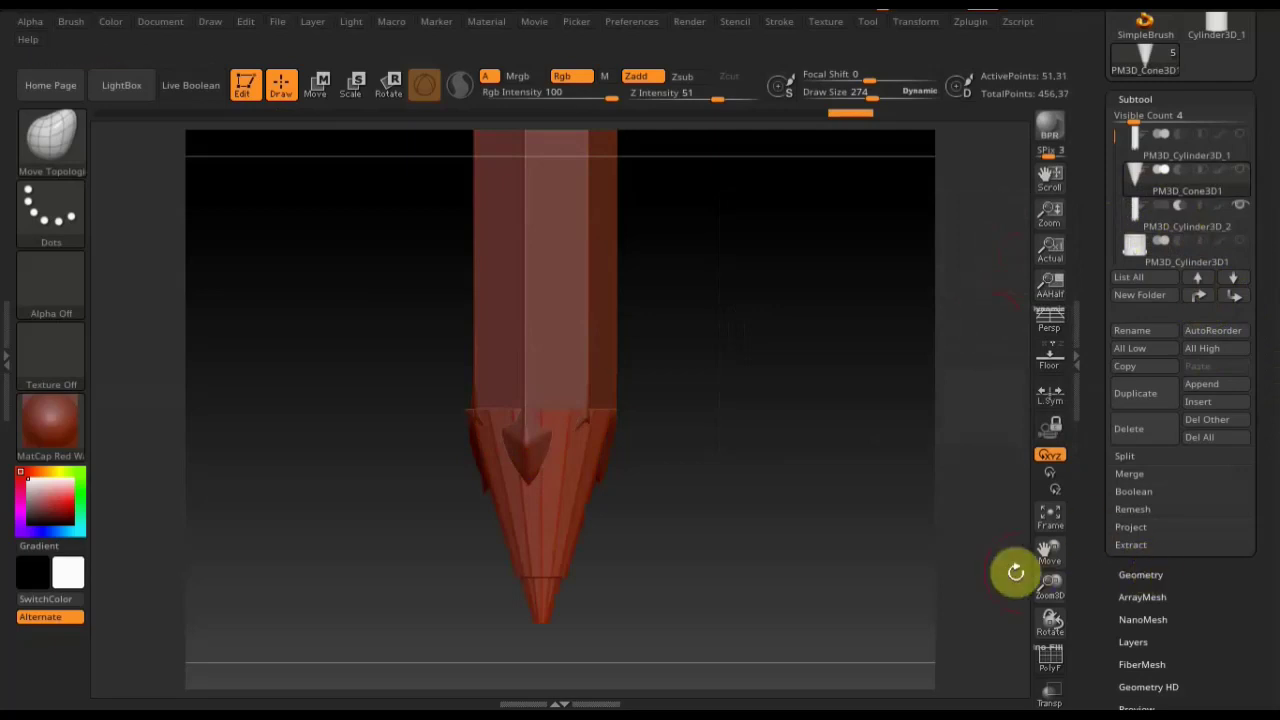
pyautogui.click(1140, 574)
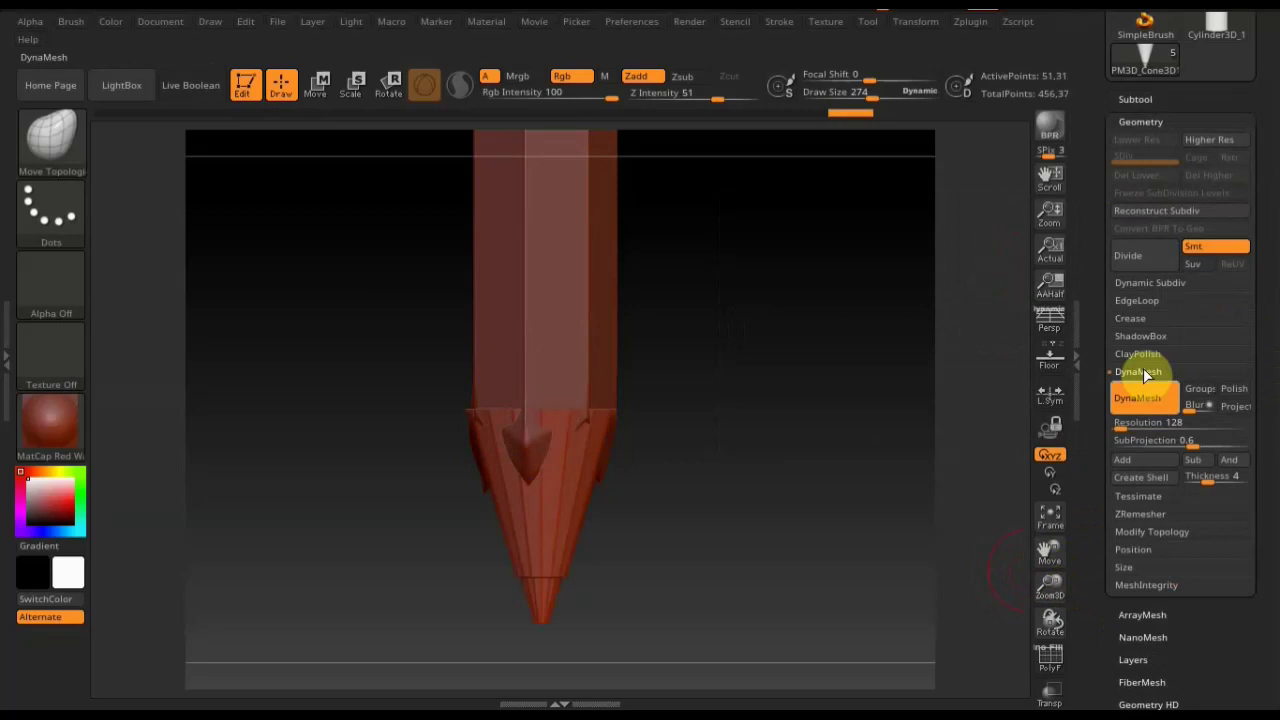
pyautogui.click(1150, 399)
pyautogui.keyDown('ctrl'); pyautogui.moveTo(737, 378); pyautogui.dragTo(823, 480); pyautogui.keyUp('ctrl')
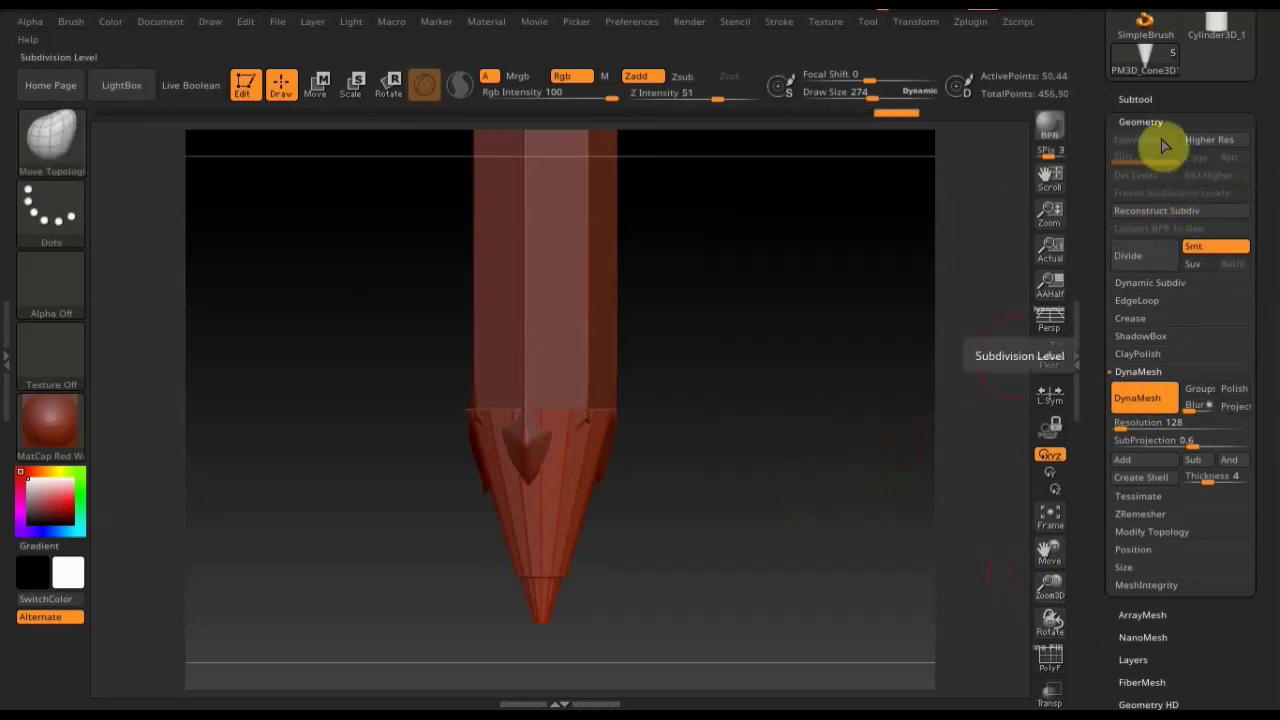
# Reselect the cone tip and Merge Down it into the duplicated body.
pyautogui.click(1137, 99)
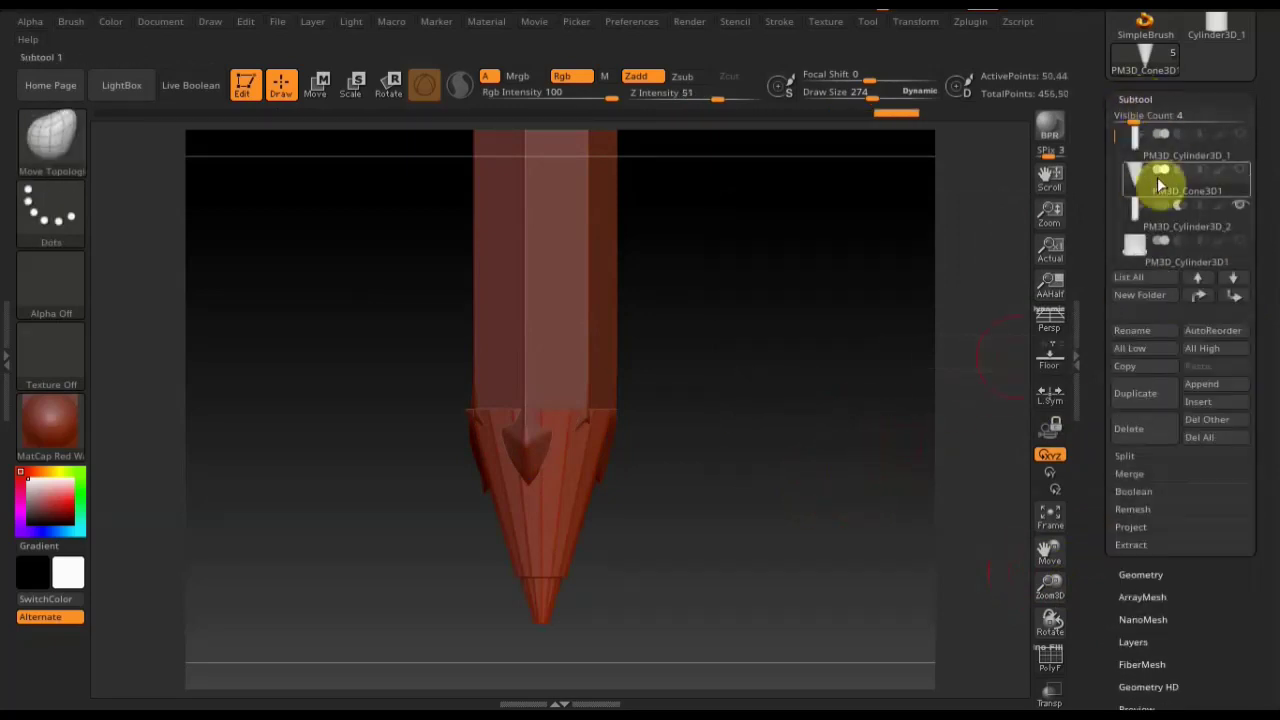
pyautogui.click(1148, 222)
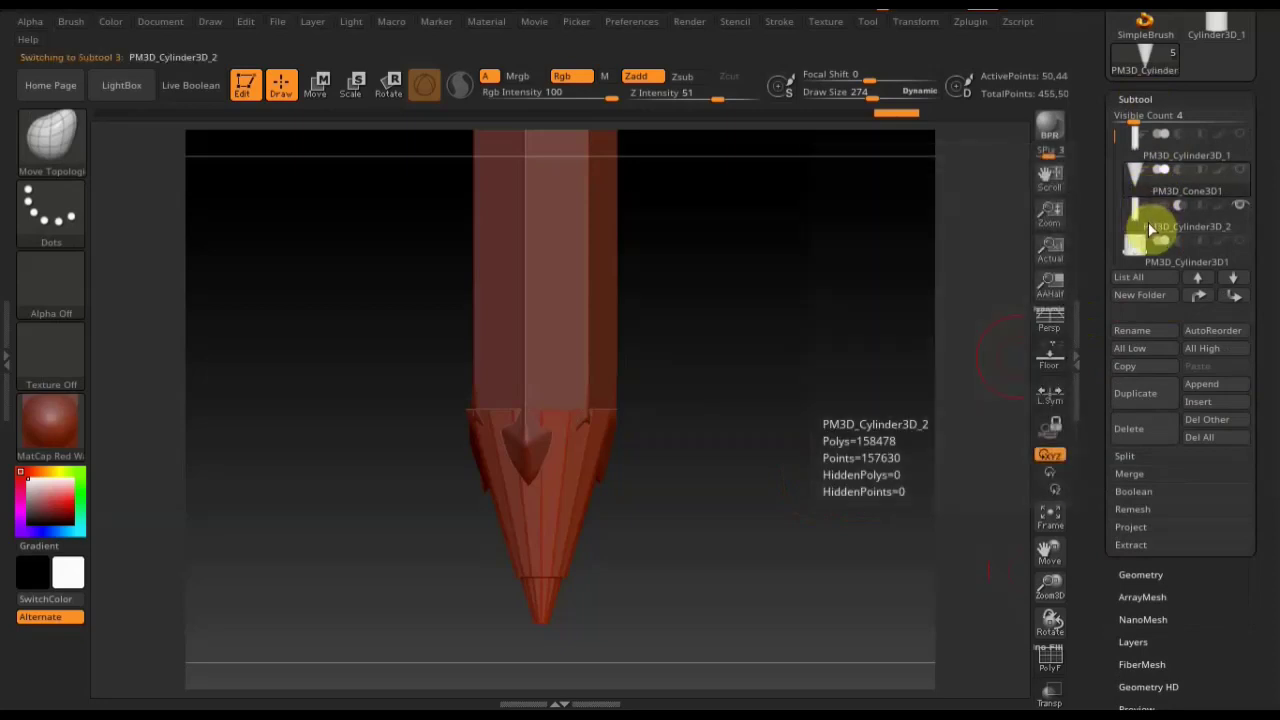
pyautogui.click(1145, 194)
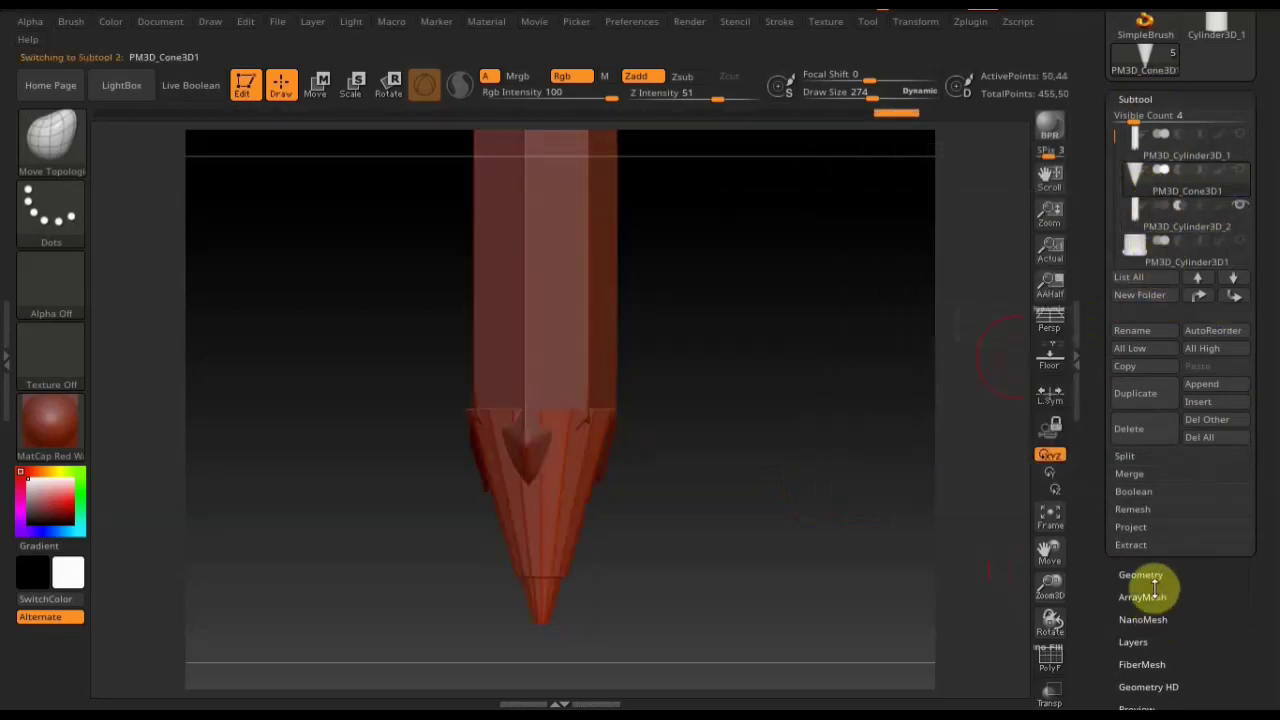
pyautogui.moveTo(1176, 586); pyautogui.dragTo(1180, 500)
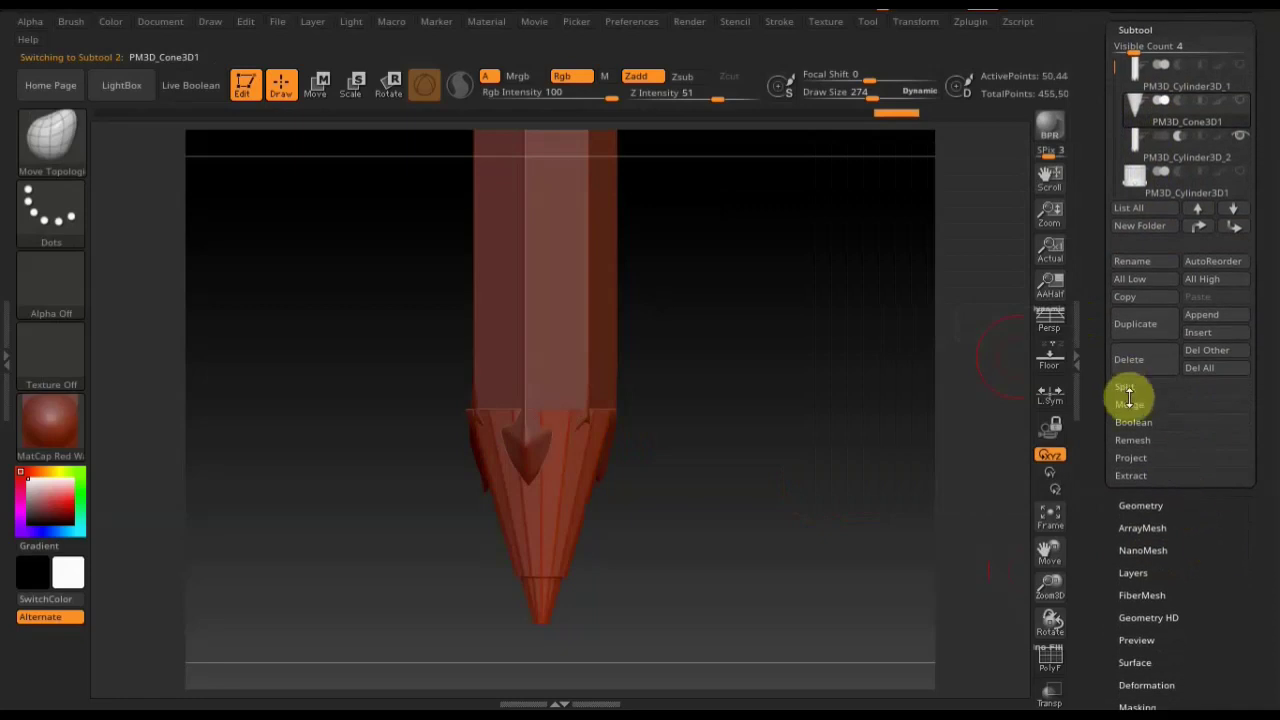
pyautogui.click(1133, 410)
pyautogui.click(1141, 424)
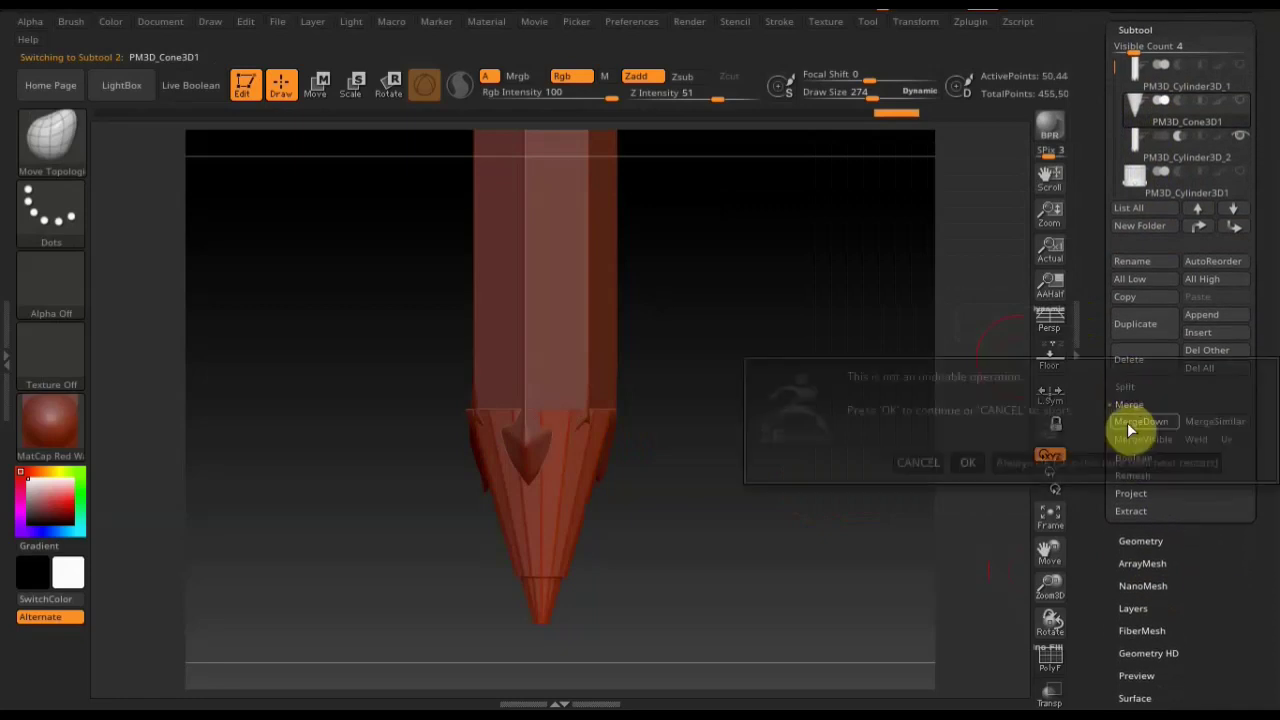
# Confirm the merge, then Shift-smooth the cone's upper-left rim and tilt the view to show its tip.
pyautogui.click(967, 462)
pyautogui.moveTo(762, 232)
pyautogui.keyDown('ctrl'); pyautogui.mouseDown()
pyautogui.moveTo(873, 468)
pyautogui.moveTo(857, 537)
pyautogui.moveTo(814, 557)
pyautogui.moveTo(909, 506)
pyautogui.moveTo(941, 458)
pyautogui.moveTo(903, 400)
pyautogui.moveTo(909, 423)
pyautogui.moveTo(715, 449)
pyautogui.mouseUp(); pyautogui.keyUp('ctrl')
pyautogui.press('shift')
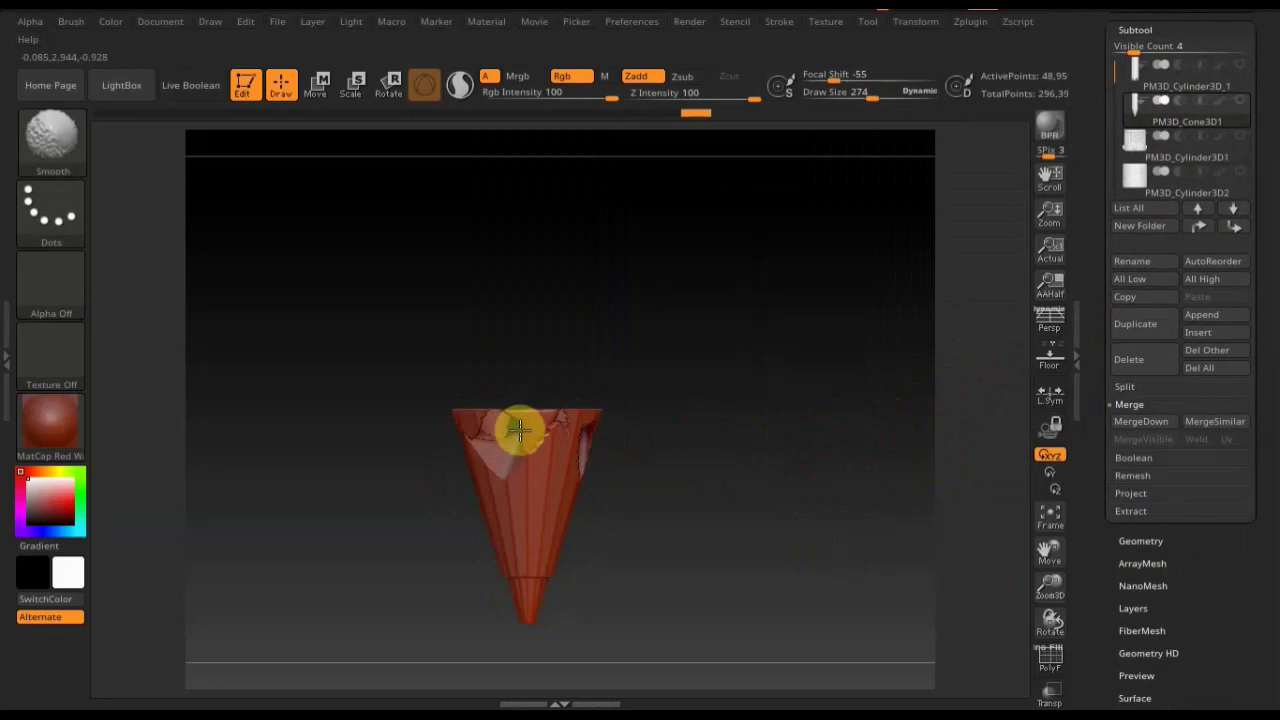
pyautogui.keyDown('shift'); pyautogui.moveTo(519, 443); pyautogui.dragTo(465, 425); pyautogui.keyUp('shift')
pyautogui.moveTo(819, 498)
pyautogui.mouseDown()
pyautogui.moveTo(774, 511)
pyautogui.moveTo(760, 569)
pyautogui.moveTo(674, 566)
pyautogui.moveTo(668, 537)
pyautogui.moveTo(706, 529)
pyautogui.moveTo(720, 509)
pyautogui.moveTo(754, 583)
pyautogui.mouseUp()
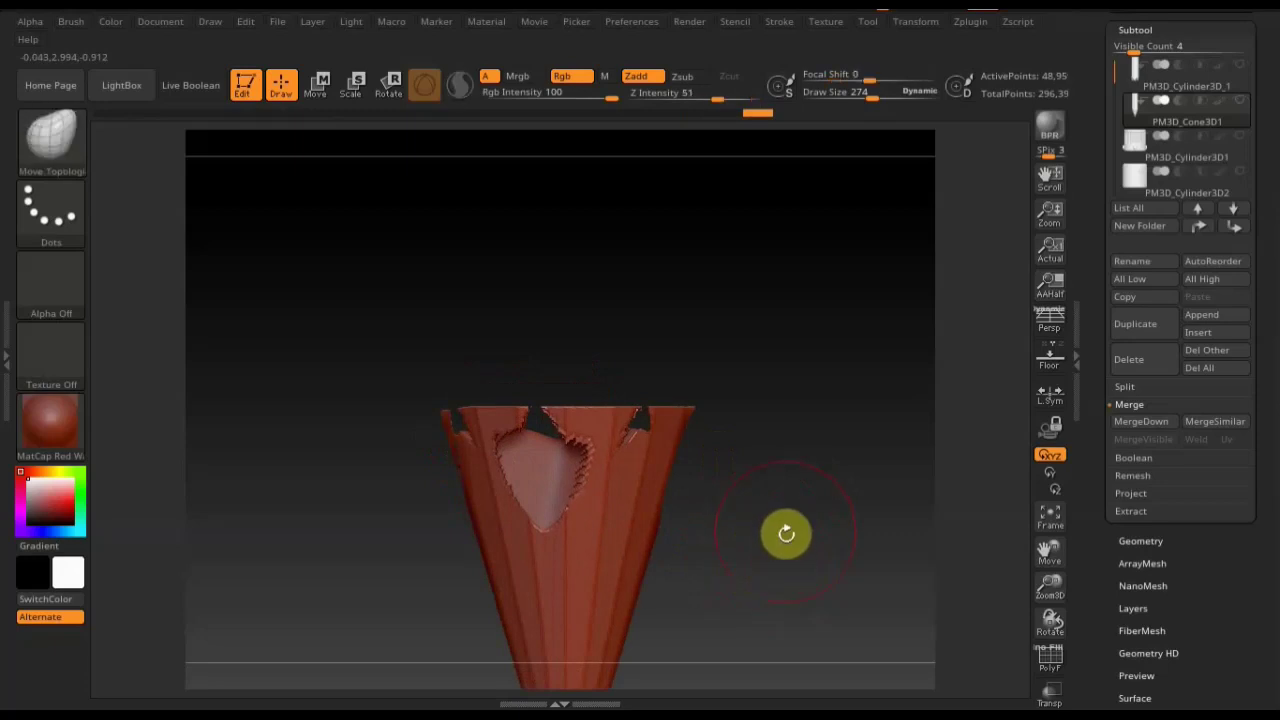
pyautogui.keyDown('alt'); pyautogui.moveTo(780, 500); pyautogui.dragTo(787, 452); pyautogui.keyUp('alt')
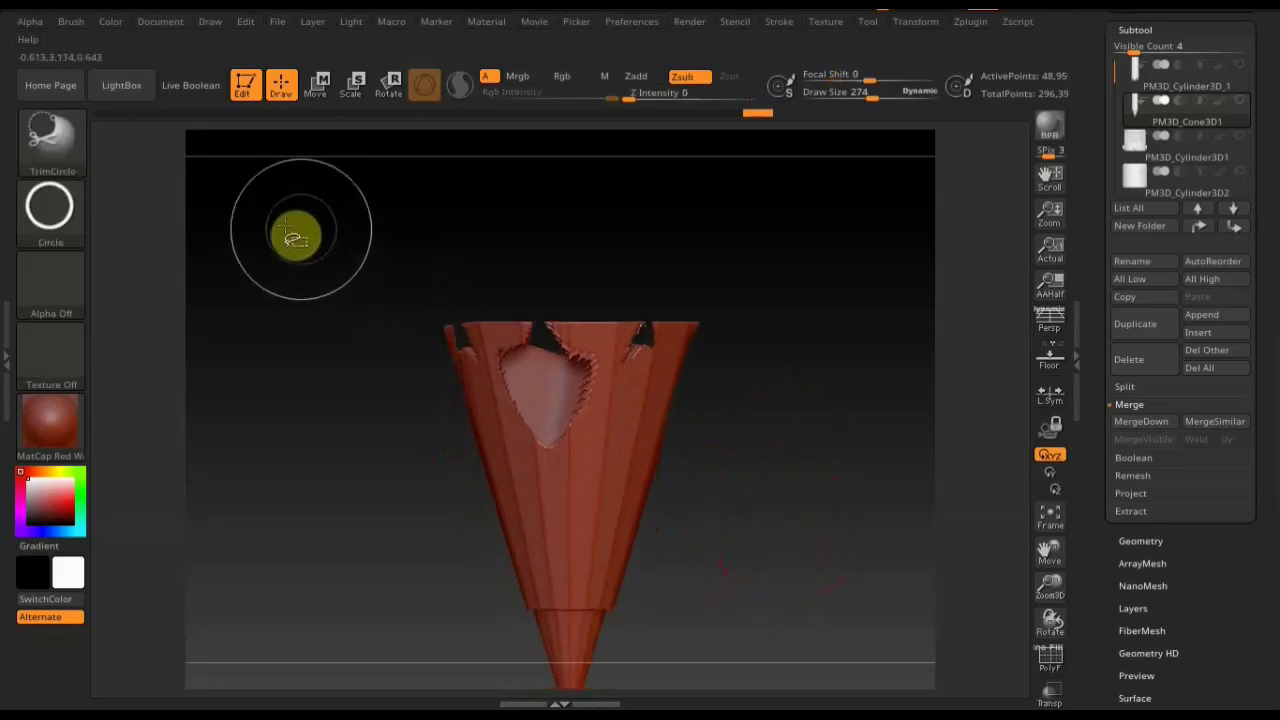
# Slice the top off the merged cone with TrimRect and show the hex body subtool again.
pyautogui.keyDown('ctrl'); pyautogui.keyDown('shift'); pyautogui.click(55, 163); pyautogui.keyUp('shift'); pyautogui.keyUp('ctrl')
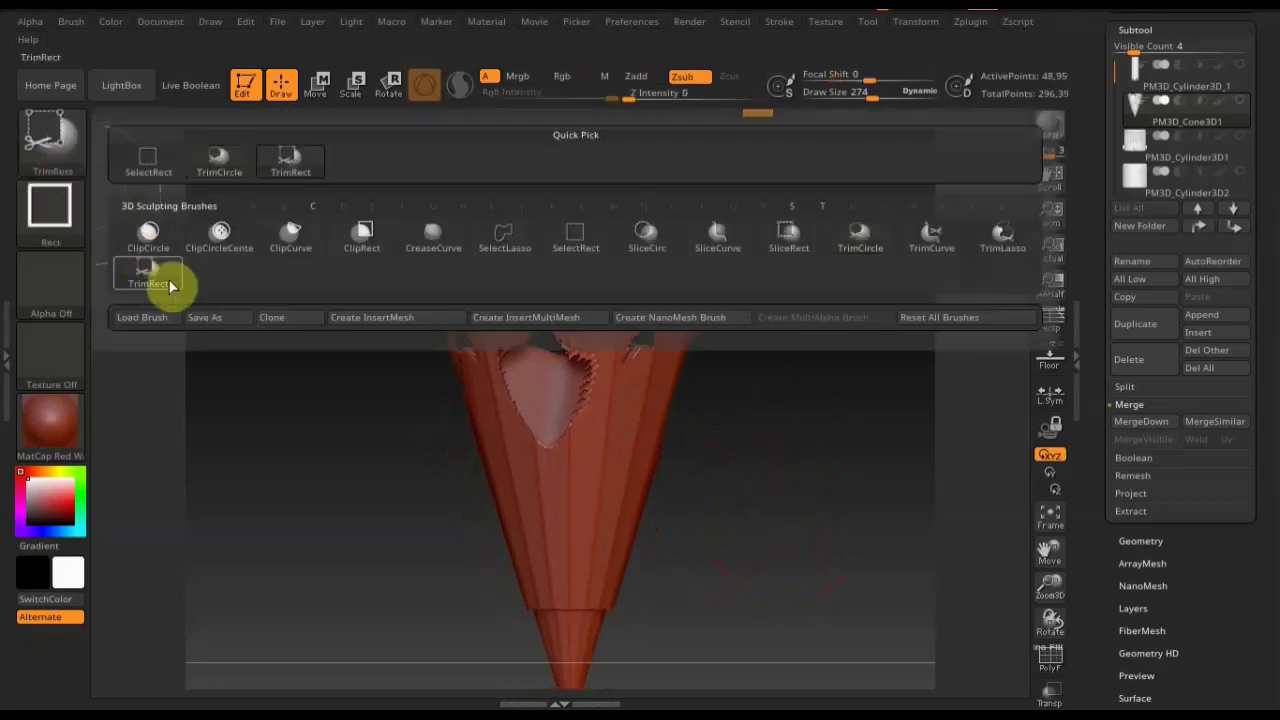
pyautogui.click(143, 254)
pyautogui.keyDown('ctrl'); pyautogui.keyDown('shift'); pyautogui.moveTo(326, 240); pyautogui.dragTo(838, 363); pyautogui.keyUp('shift'); pyautogui.keyUp('ctrl')
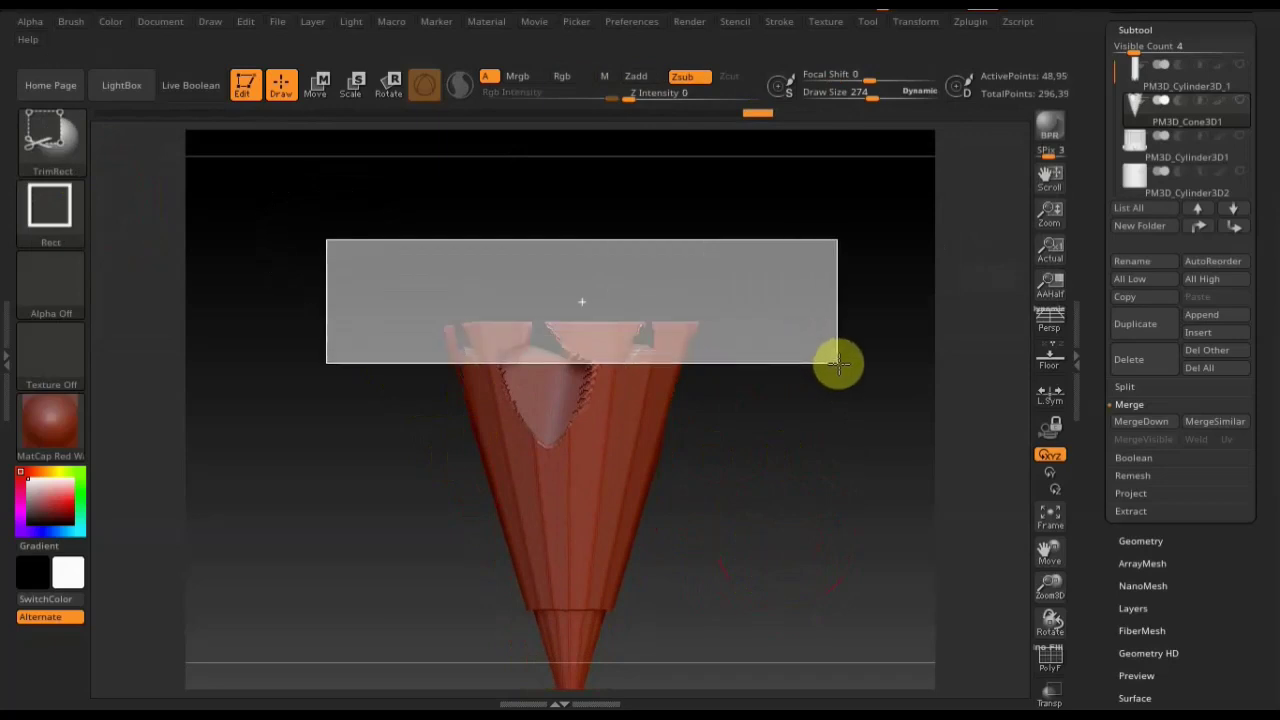
pyautogui.moveTo(840, 449)
pyautogui.mouseDown()
pyautogui.moveTo(855, 521)
pyautogui.moveTo(900, 423)
pyautogui.moveTo(800, 403)
pyautogui.moveTo(789, 380)
pyautogui.moveTo(720, 407)
pyautogui.mouseUp()
pyautogui.keyDown('shift'); pyautogui.click(1240, 66); pyautogui.keyUp('shift')
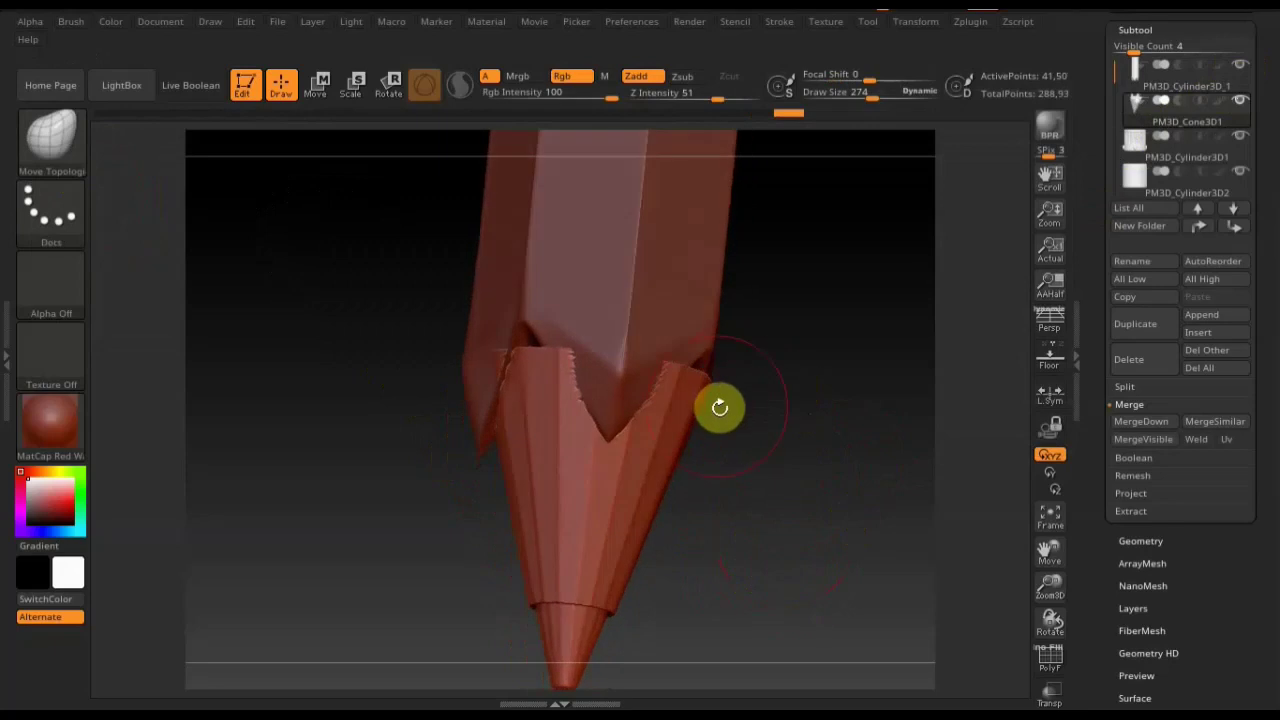
# Make the hex body the active subtool and rotate around its joint with the cone.
pyautogui.moveTo(774, 469); pyautogui.dragTo(749, 480)
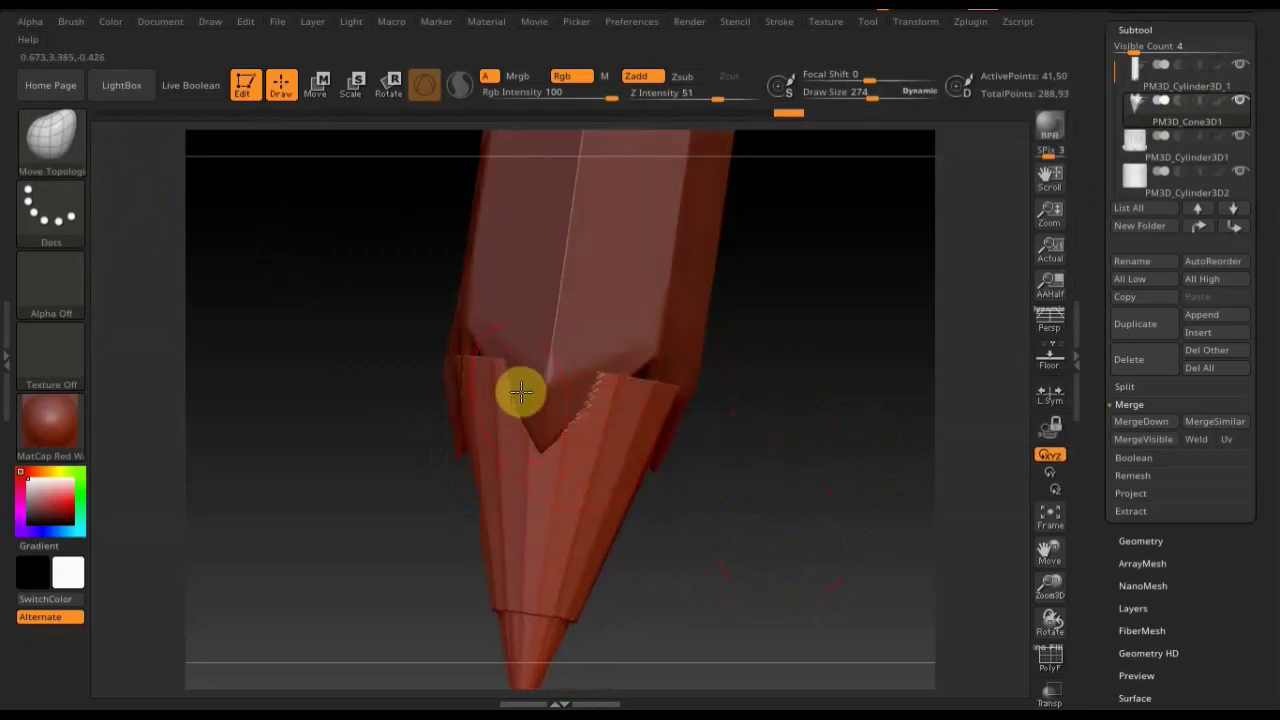
pyautogui.click(1150, 73)
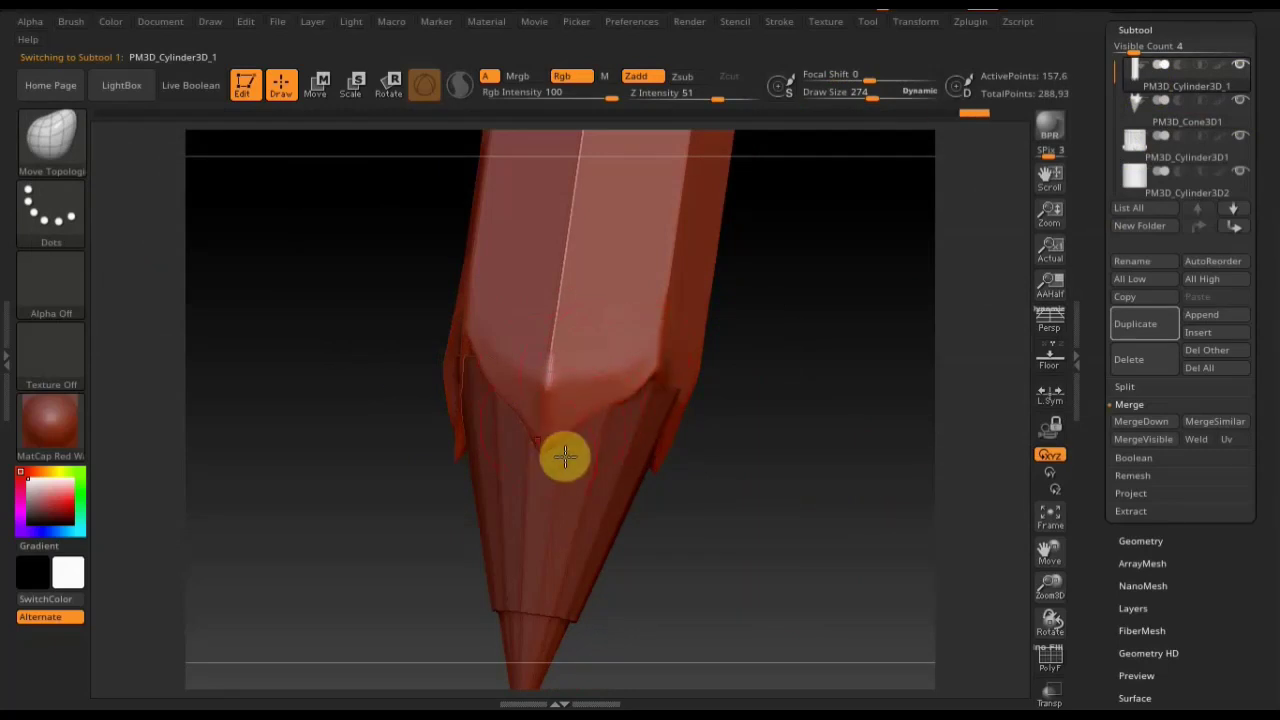
pyautogui.moveTo(563, 457); pyautogui.dragTo(737, 517)
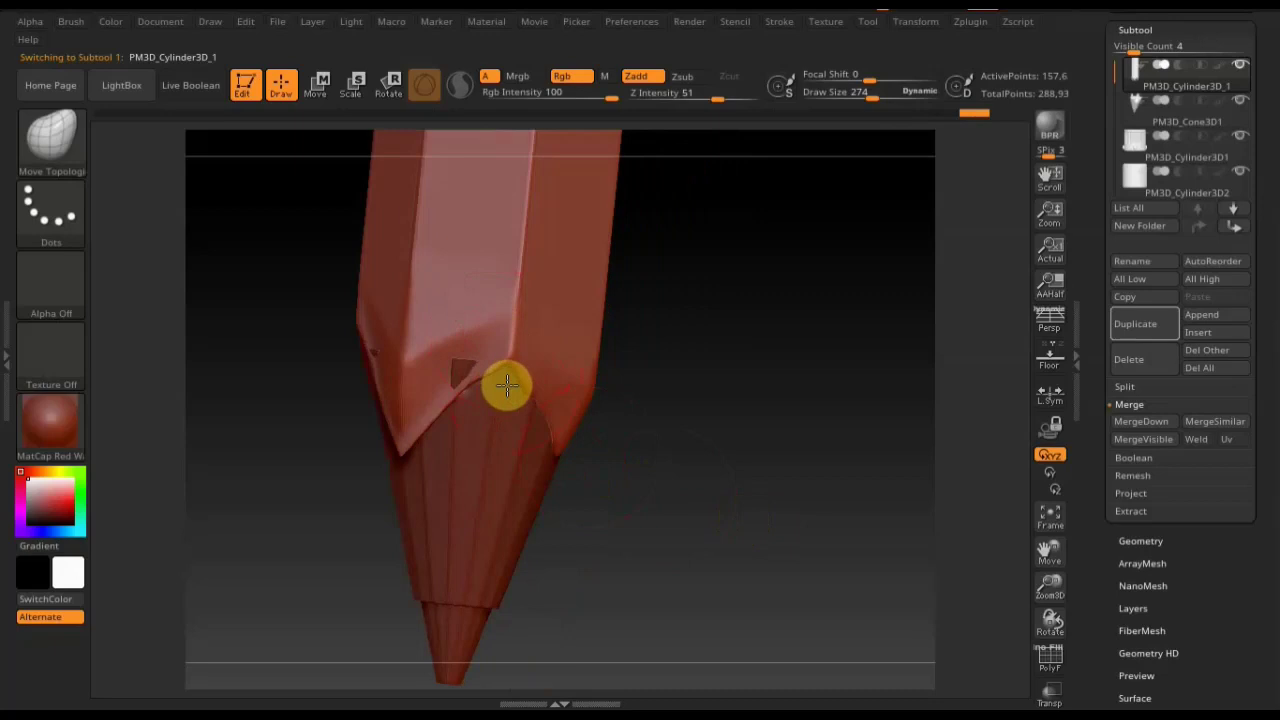
pyautogui.moveTo(576, 420)
pyautogui.mouseDown()
pyautogui.moveTo(574, 451)
pyautogui.moveTo(466, 397)
pyautogui.mouseUp()
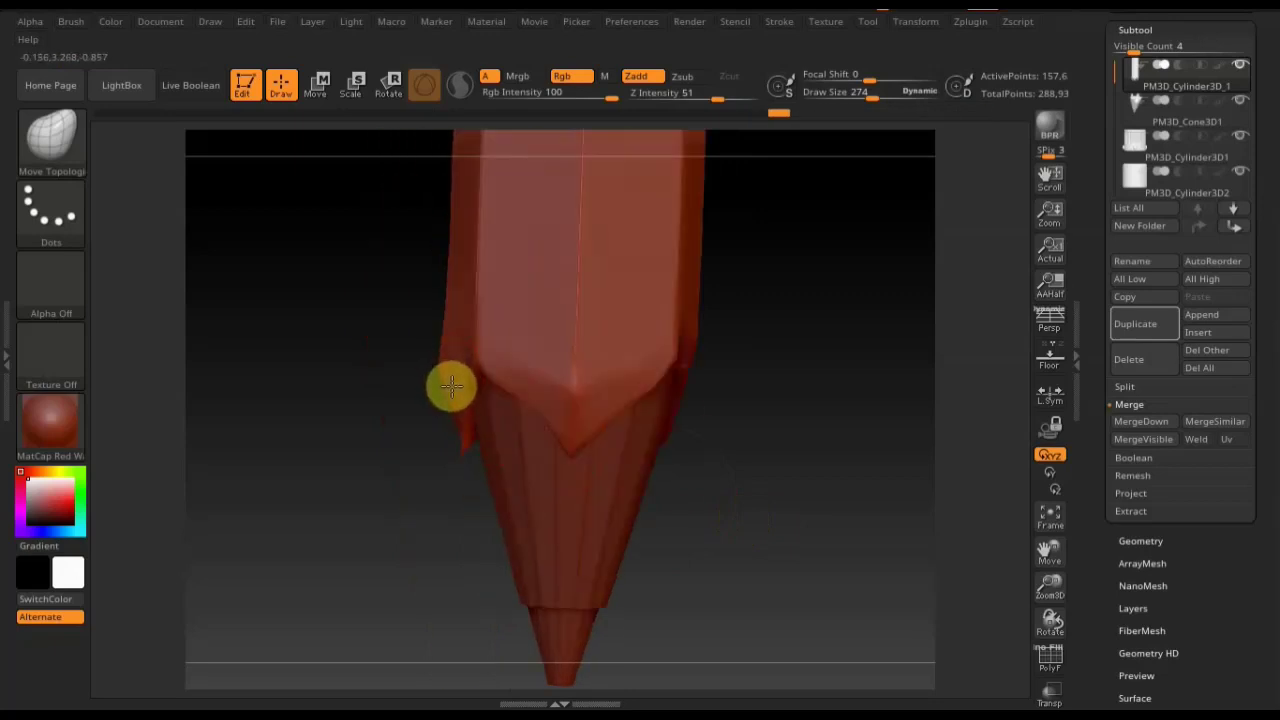
pyautogui.moveTo(700, 423)
pyautogui.mouseDown()
pyautogui.moveTo(746, 378)
pyautogui.moveTo(843, 391)
pyautogui.moveTo(798, 355)
pyautogui.mouseUp()
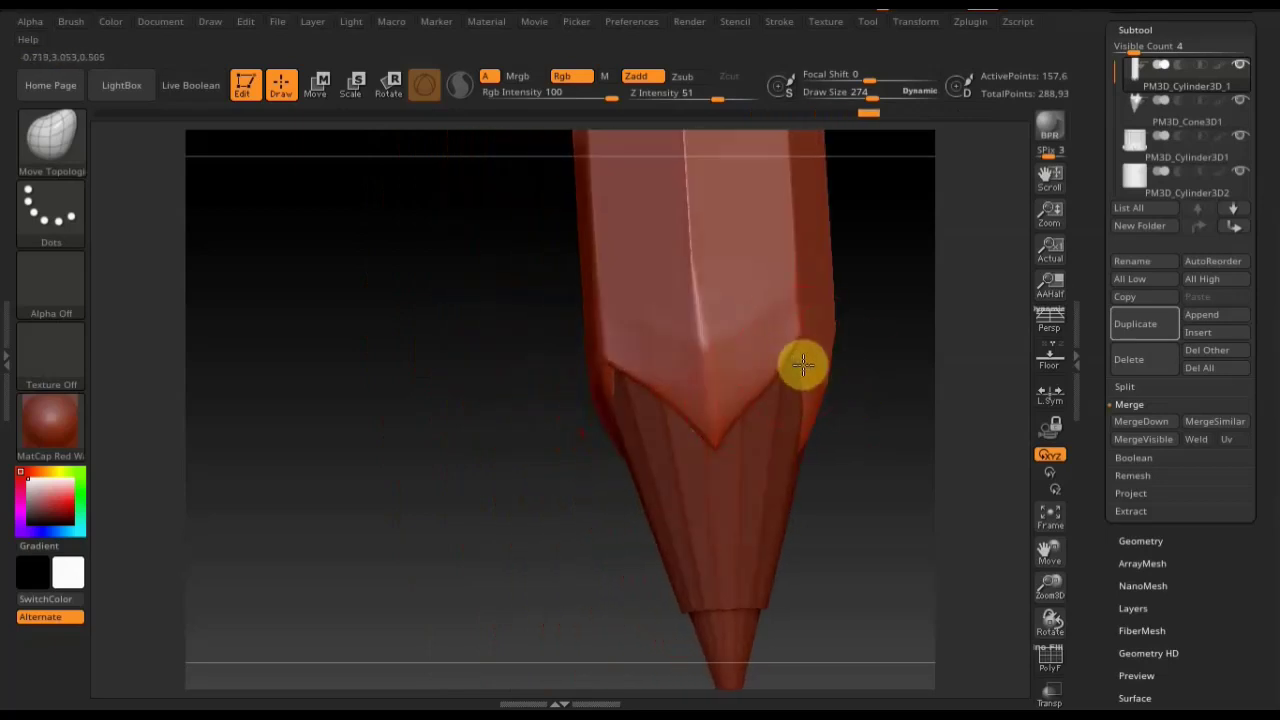
pyautogui.moveTo(886, 394)
pyautogui.keyDown('shift'); pyautogui.mouseDown()
pyautogui.moveTo(846, 406)
pyautogui.moveTo(857, 397)
pyautogui.mouseUp(); pyautogui.keyUp('shift')
pyautogui.moveTo(647, 495)
pyautogui.mouseDown()
pyautogui.moveTo(651, 506)
pyautogui.moveTo(429, 451)
pyautogui.moveTo(531, 380)
pyautogui.moveTo(700, 371)
pyautogui.mouseUp()
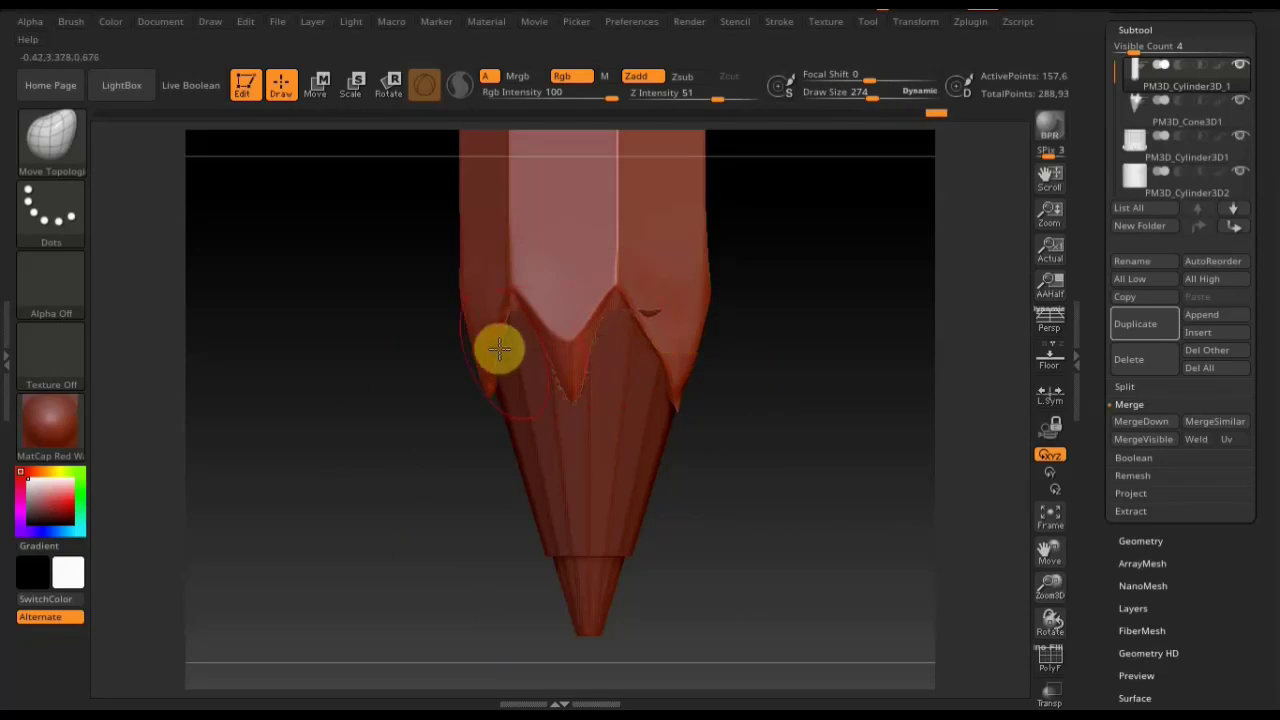
# Nudge the chevron end's left and right edges, undoing and redoing the last stroke.
pyautogui.moveTo(460, 300); pyautogui.dragTo(464, 301)
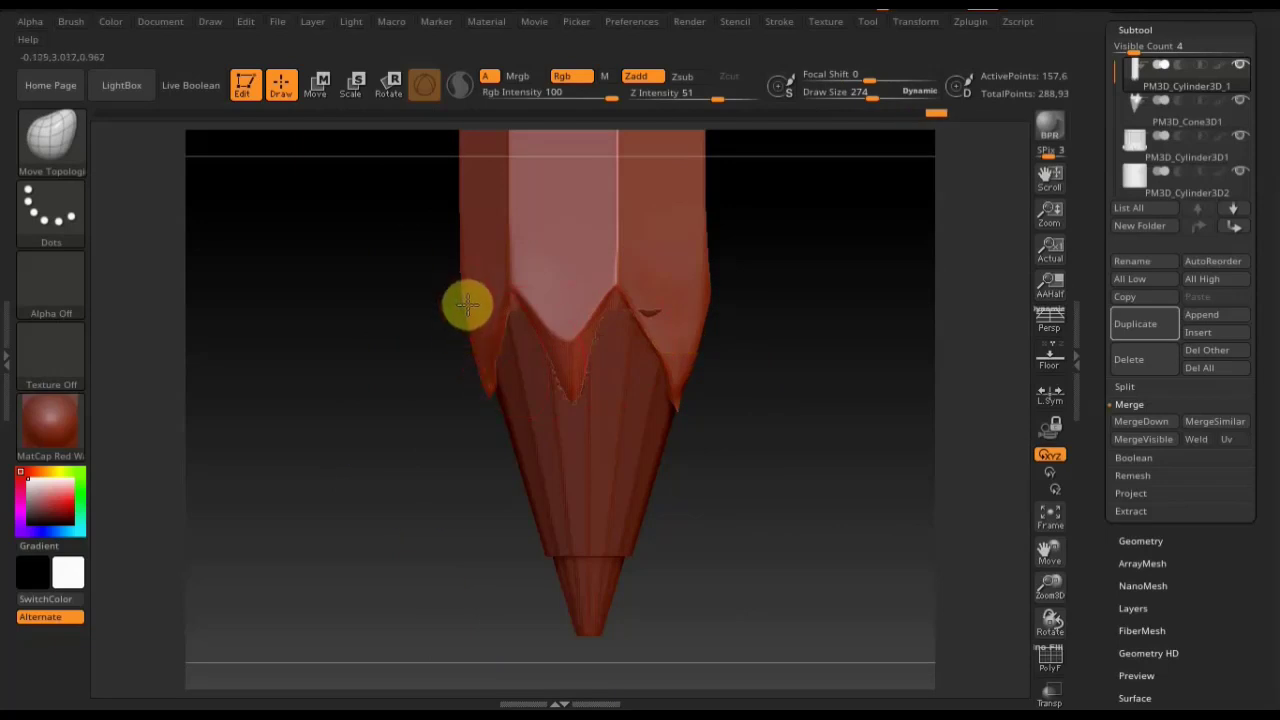
pyautogui.moveTo(671, 414); pyautogui.dragTo(679, 412)
pyautogui.hotkey('ctrl', 'z')
pyautogui.hotkey('ctrl', 'shift', 'z')
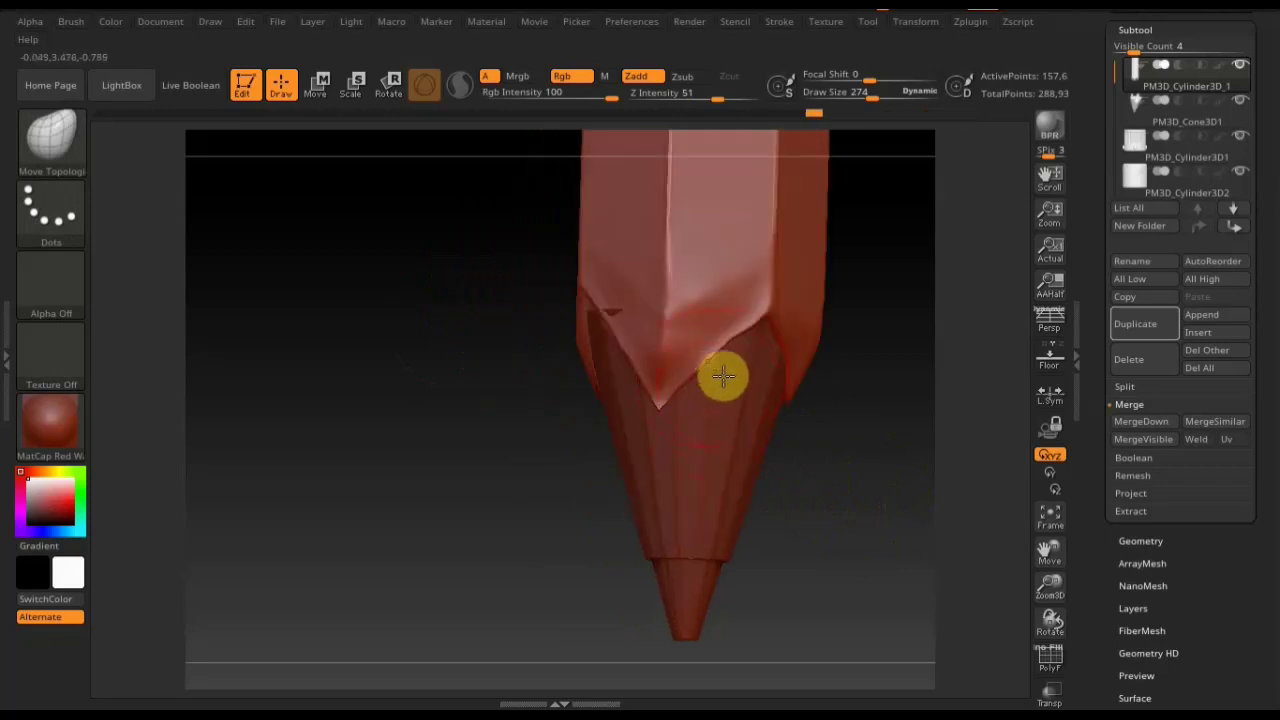
pyautogui.moveTo(846, 451)
pyautogui.mouseDown()
pyautogui.moveTo(866, 449)
pyautogui.moveTo(822, 460)
pyautogui.moveTo(757, 266)
pyautogui.moveTo(794, 277)
pyautogui.moveTo(738, 395)
pyautogui.mouseUp()
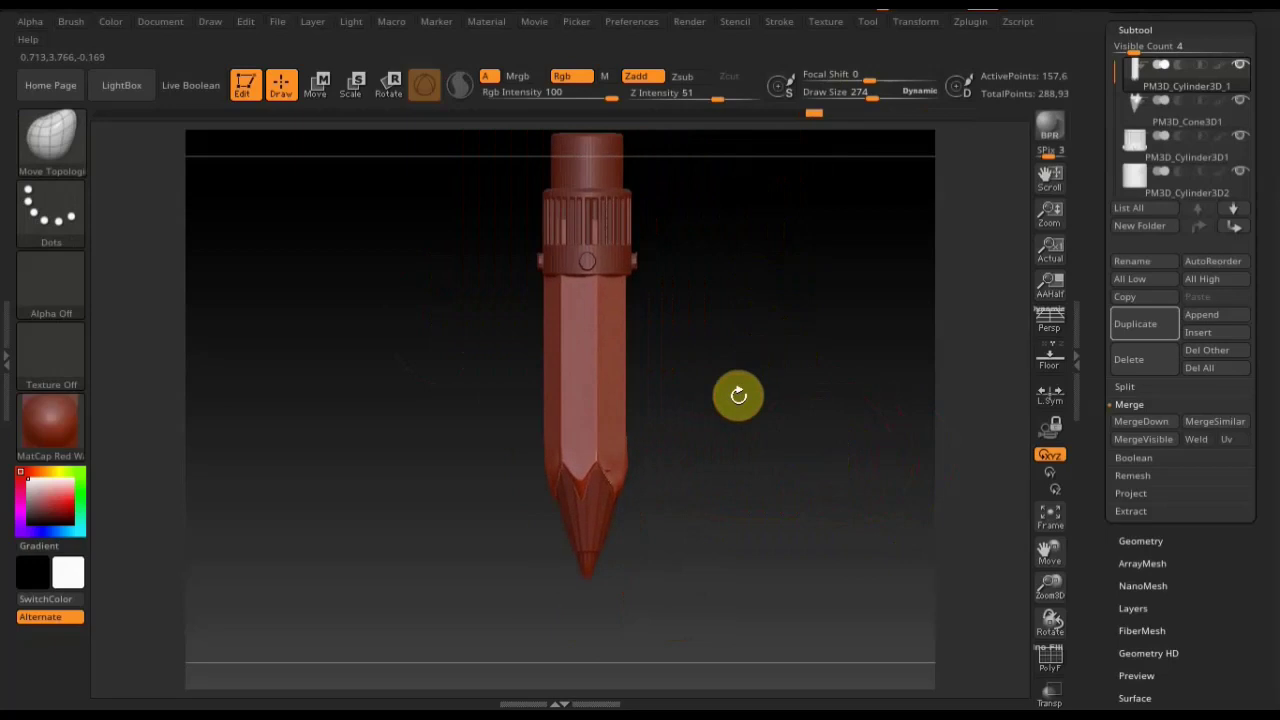
# Make the merged cone subtool active and zoom out to view the whole pen.
pyautogui.click(1145, 125)
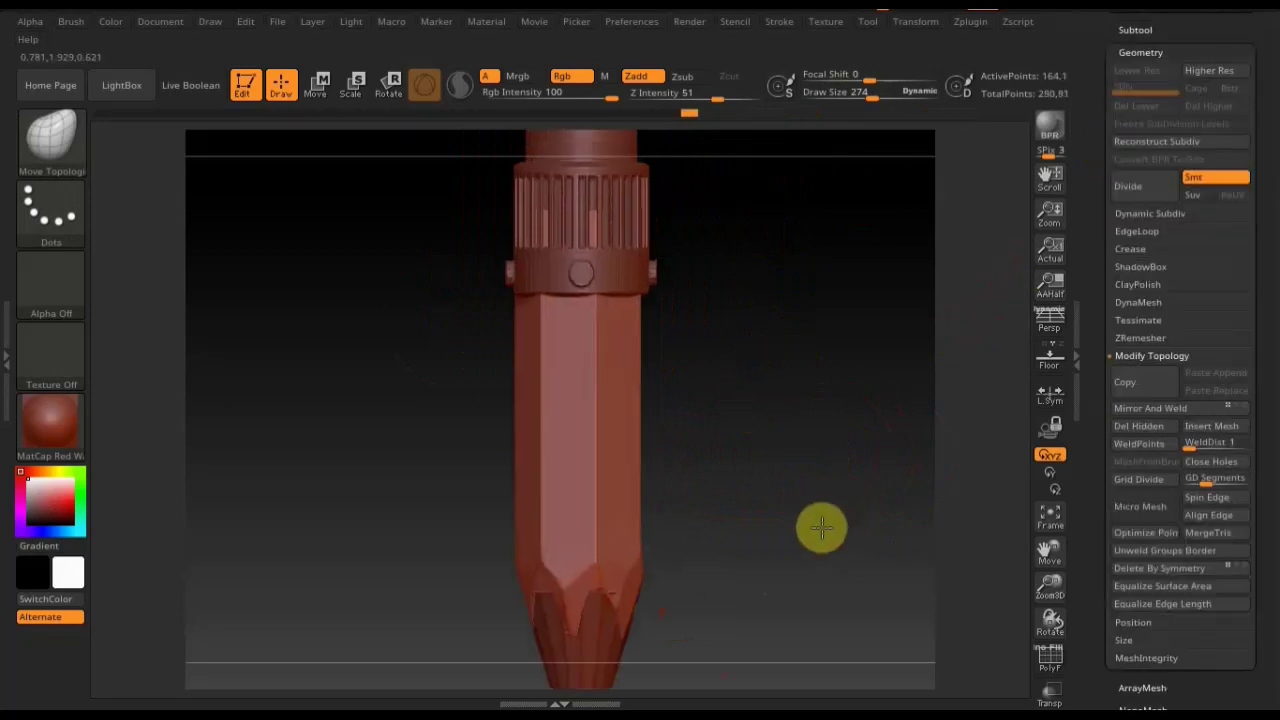
pyautogui.moveTo(822, 528)
pyautogui.mouseDown()
pyautogui.moveTo(794, 371)
pyautogui.moveTo(777, 443)
pyautogui.moveTo(777, 403)
pyautogui.mouseUp()
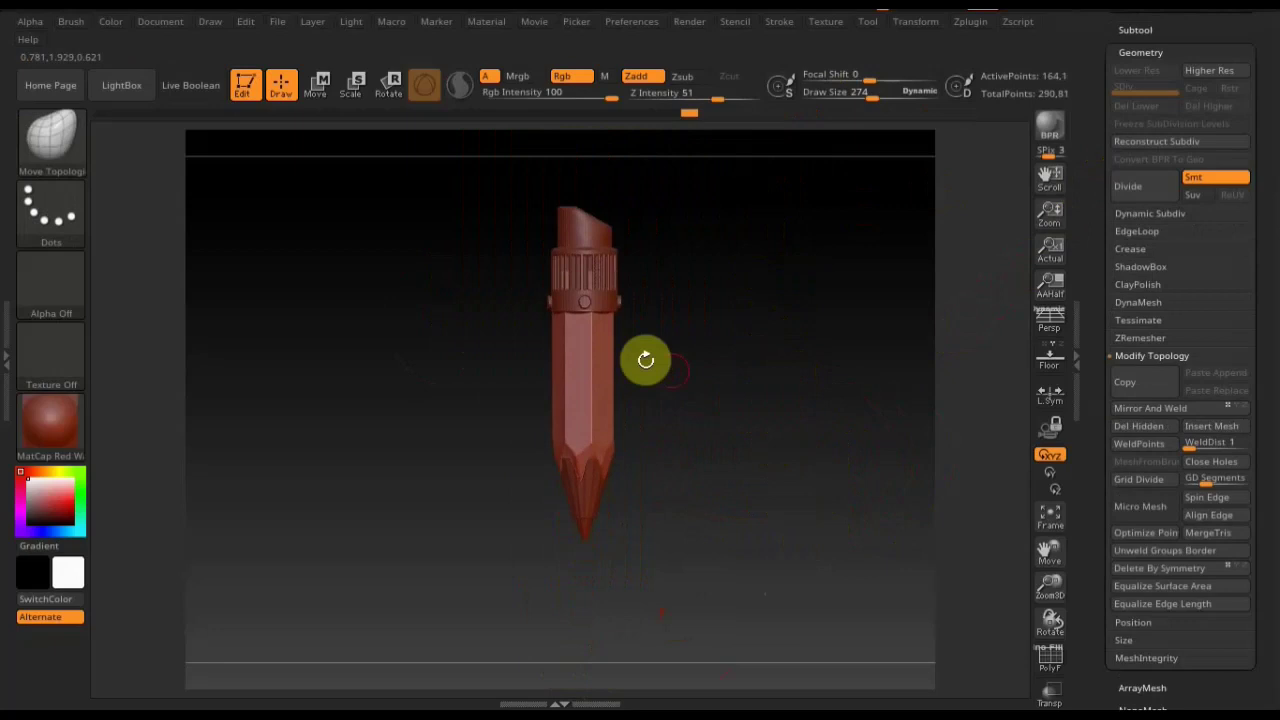